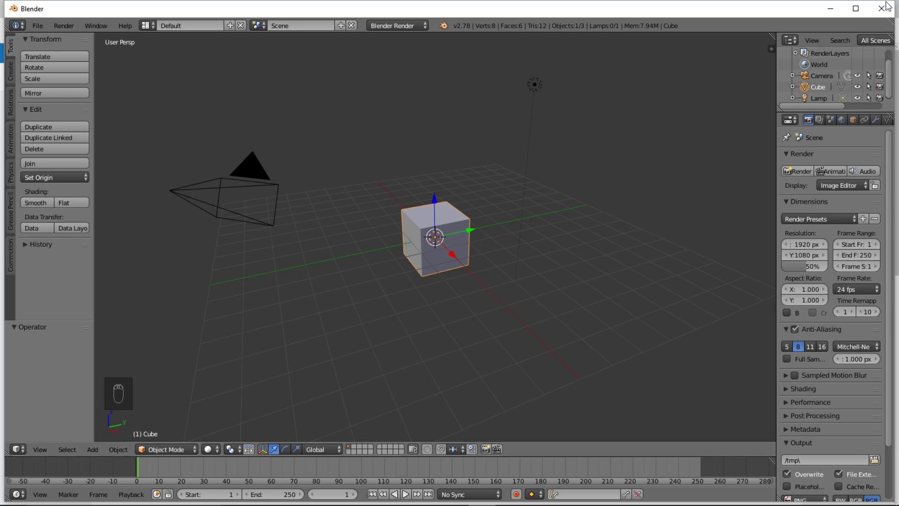
Step: Maximize the window and align the camera to the top view of the scene
{"action": "left_click", "coordinate": [855, 9]}
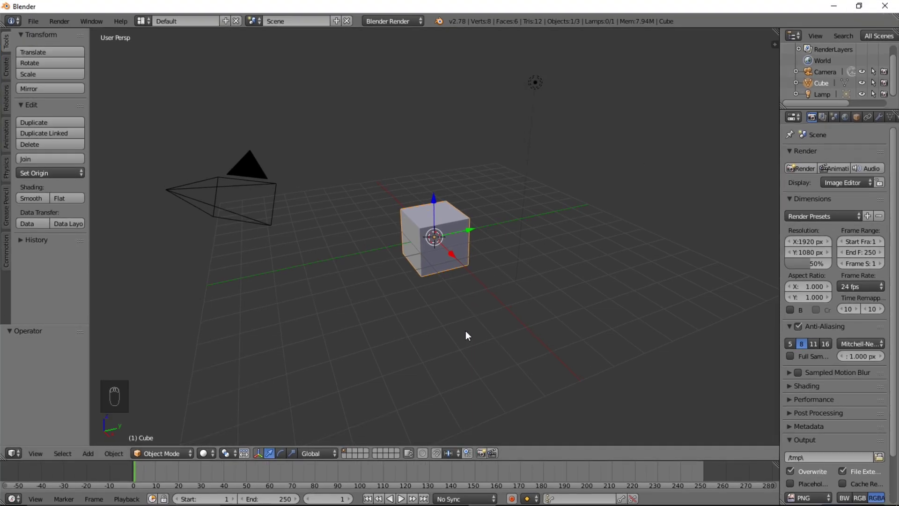
{"action": "key", "text": "KP_7"}
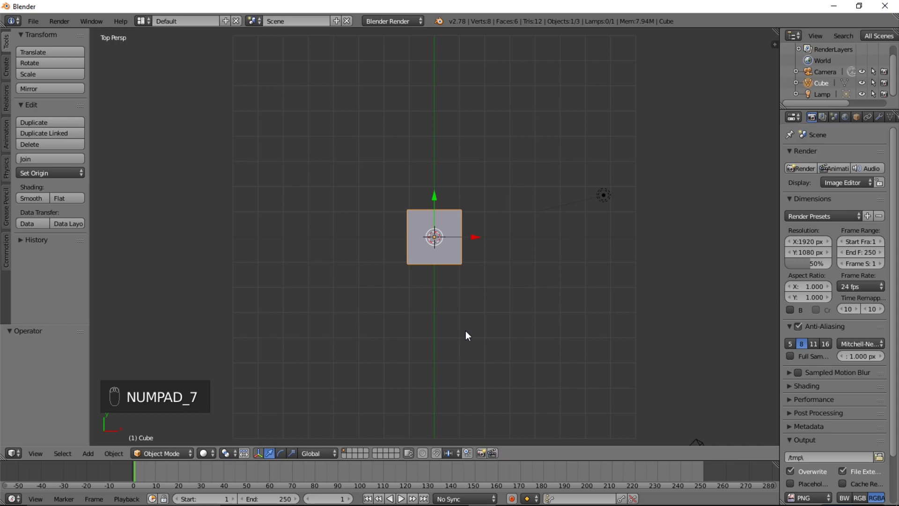
{"action": "key", "text": "ctrl+alt+KP_0"}
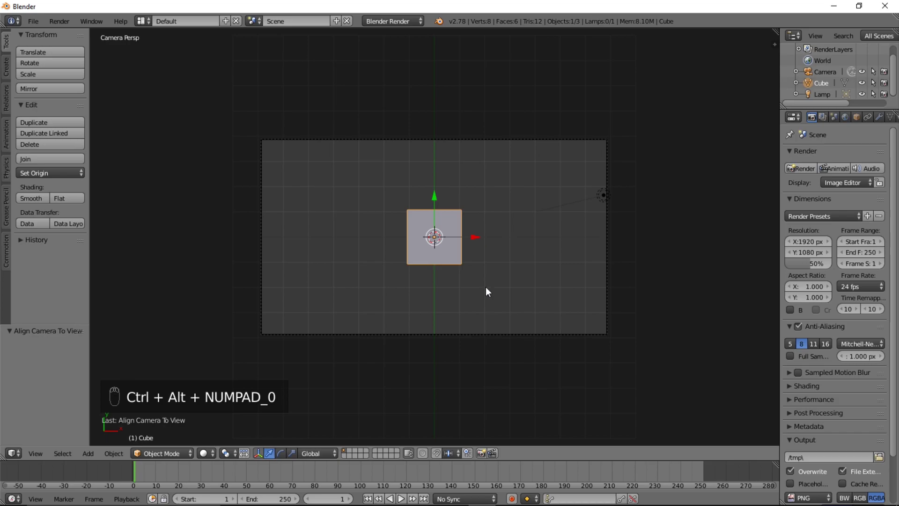
Step: Delete the default cube and add a plane mesh at the origin in its place
{"action": "key", "text": "x"}
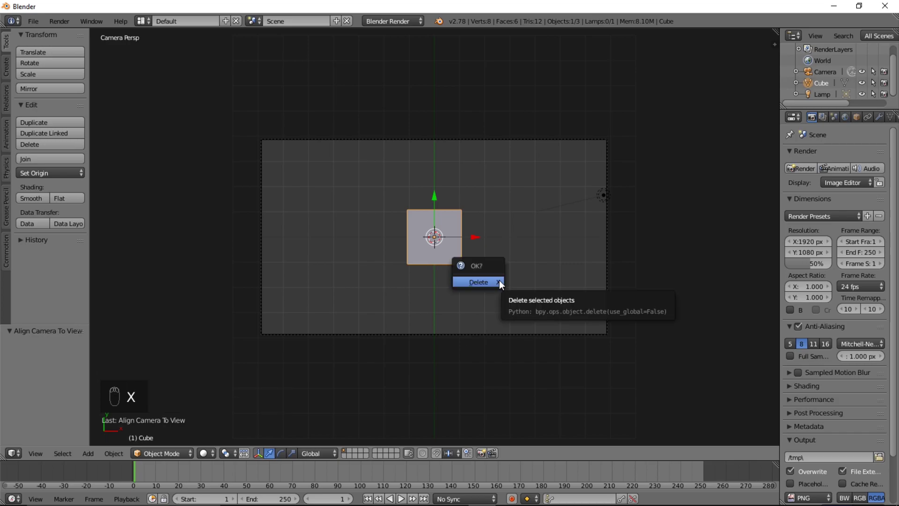
{"action": "left_click", "coordinate": [499, 281]}
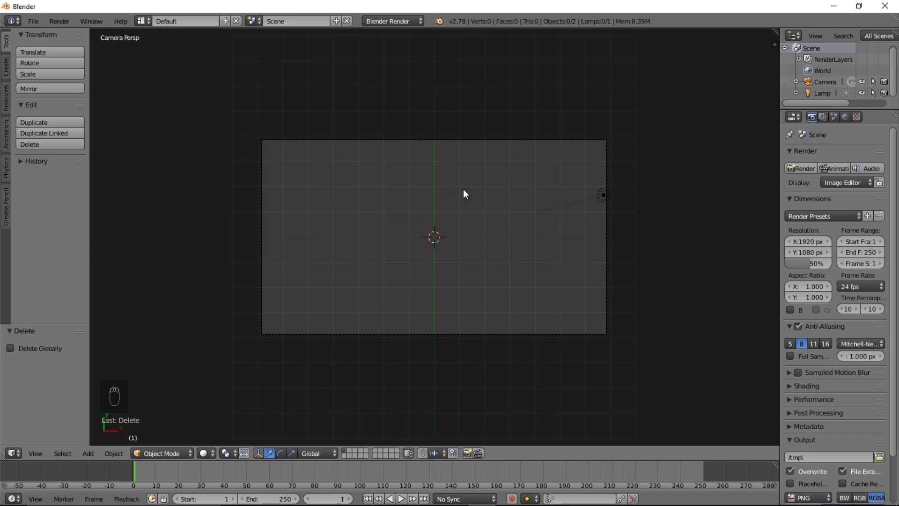
{"action": "key", "text": "shift+a"}
{"action": "mouse_move", "coordinate": [466, 229]}
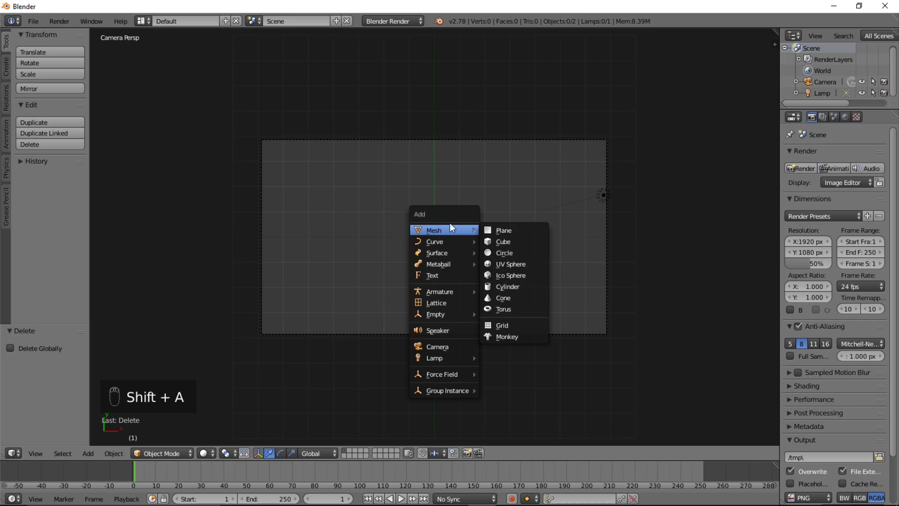
{"action": "left_click", "coordinate": [506, 230]}
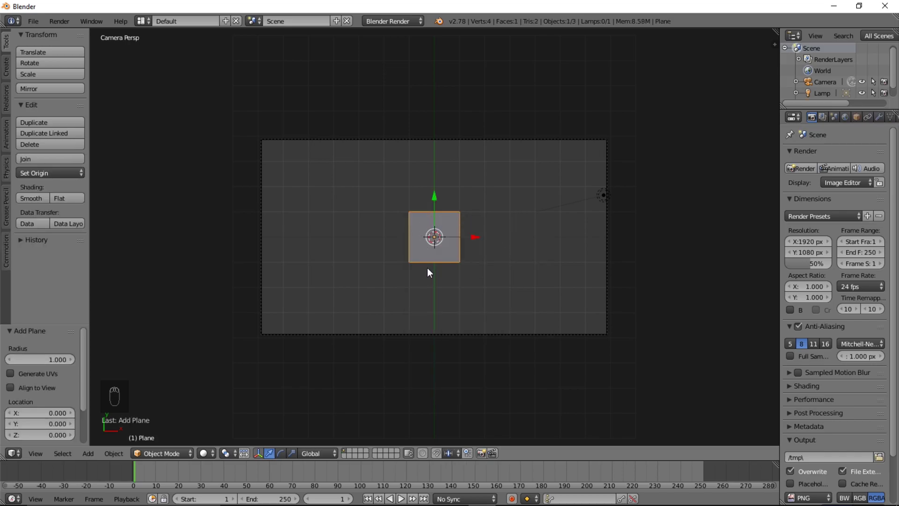
Step: Delete the plane's two upper vertices in Edit Mode to leave a single edge, and return to Object Mode
{"action": "key", "text": "Tab"}
{"action": "right_click", "coordinate": [409, 197]}
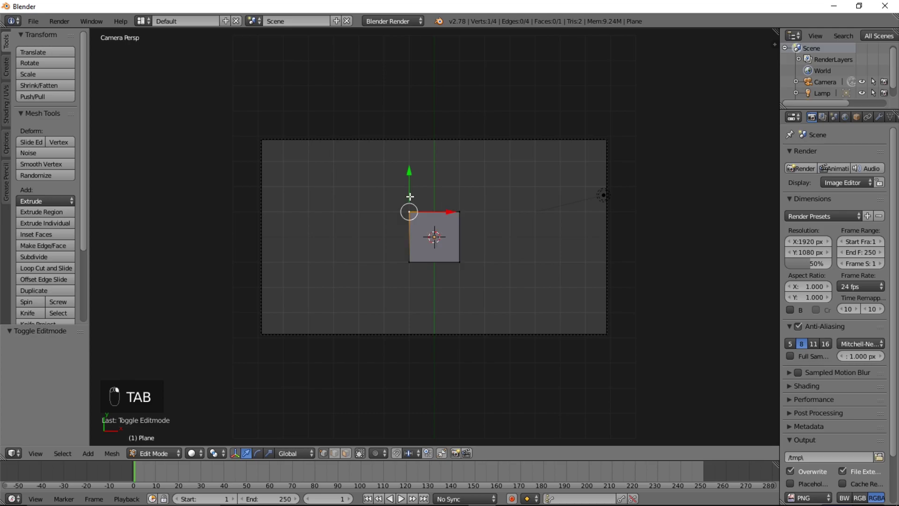
{"action": "right_click", "coordinate": [459, 210], "text": "shift"}
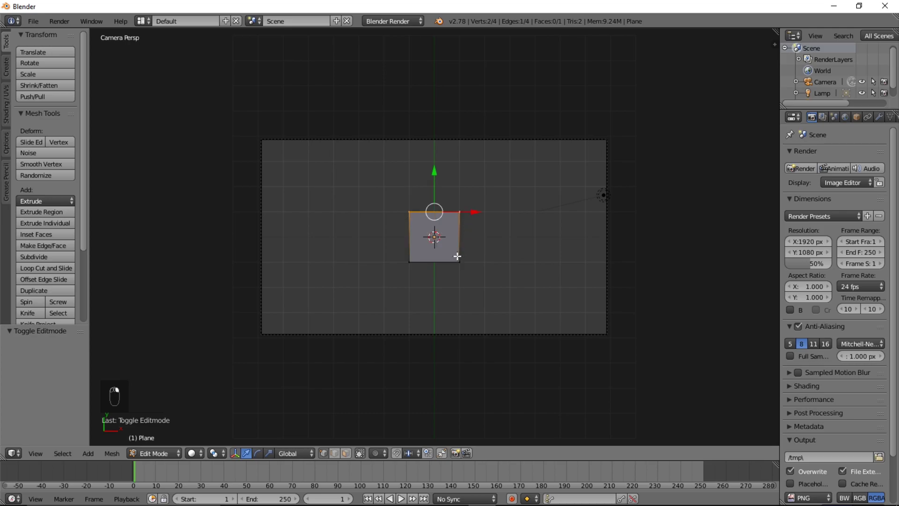
{"action": "key", "text": "x"}
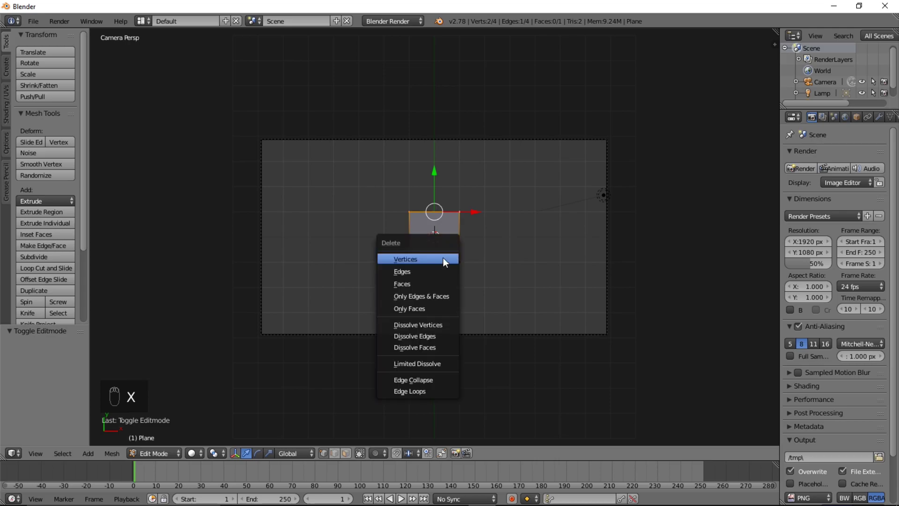
{"action": "left_click", "coordinate": [430, 258]}
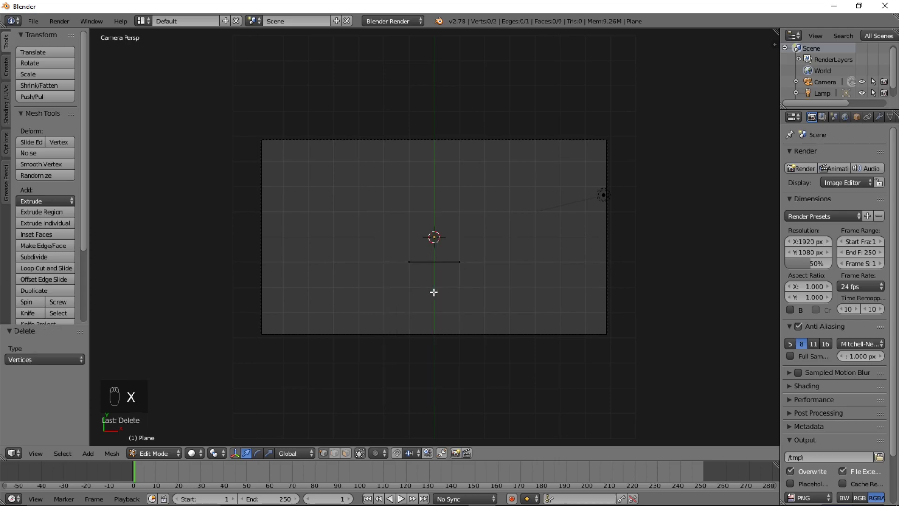
{"action": "scroll", "coordinate": [489, 281], "scroll_direction": "up", "scroll_amount": 2}
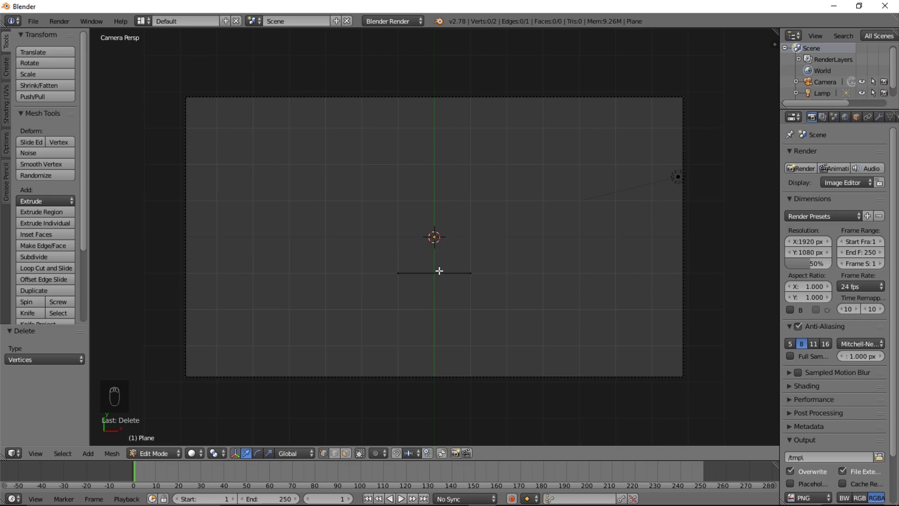
{"action": "key", "text": "Tab"}
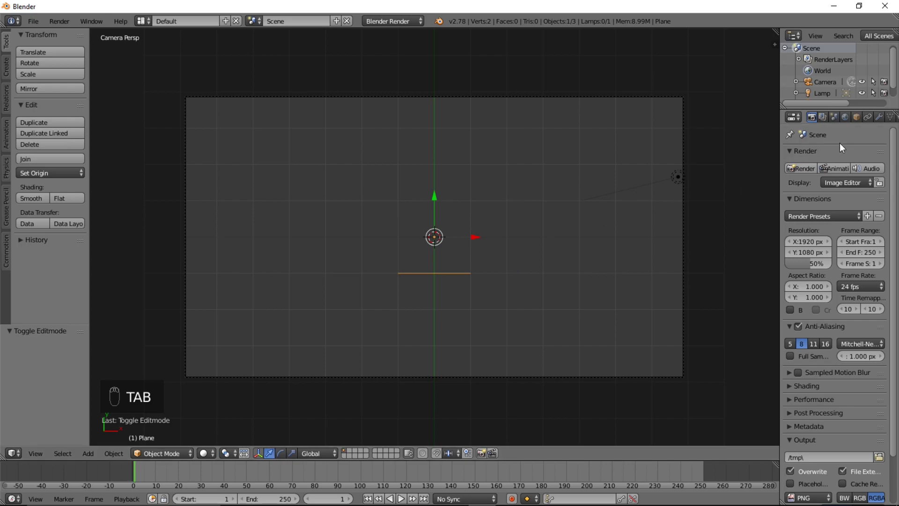
Step: Add a Screw modifier to the edge with its axis set to Y and its angle set to 0°
{"action": "left_click", "coordinate": [882, 117]}
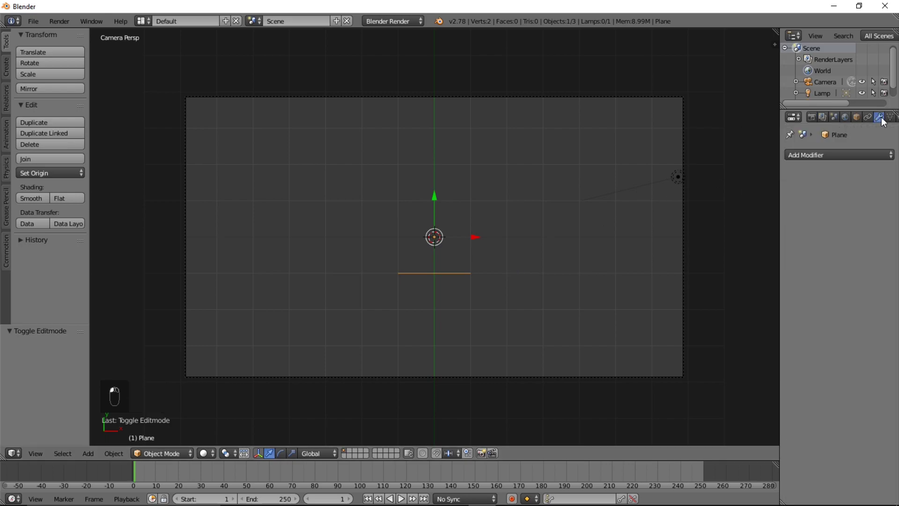
{"action": "left_click", "coordinate": [846, 154]}
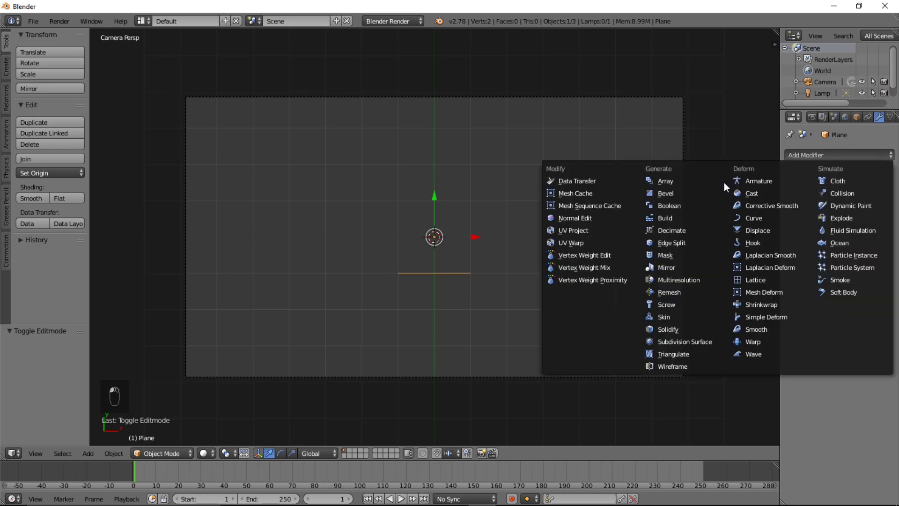
{"action": "left_click", "coordinate": [687, 303]}
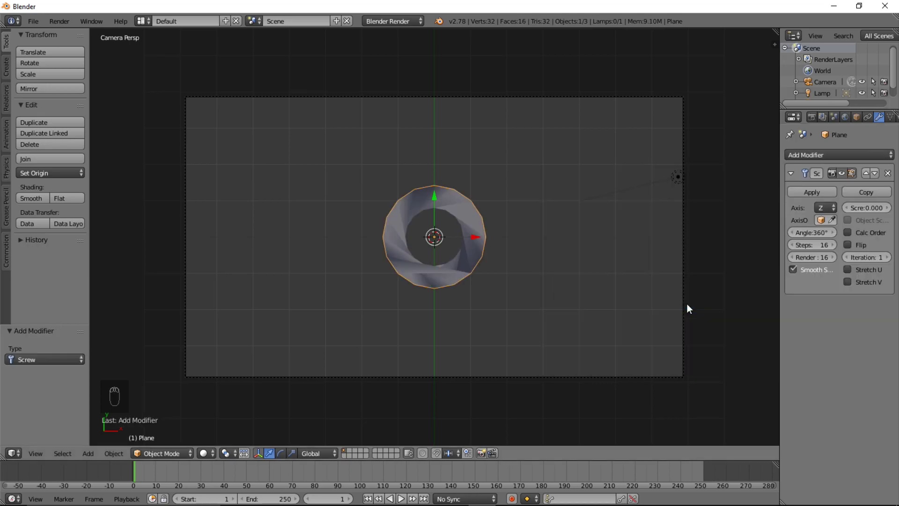
{"action": "left_click", "coordinate": [820, 207]}
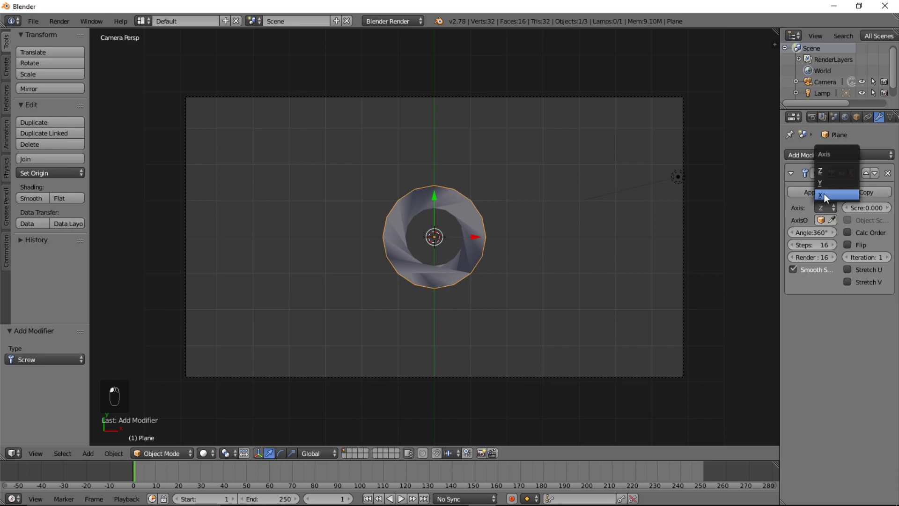
{"action": "left_click", "coordinate": [827, 185]}
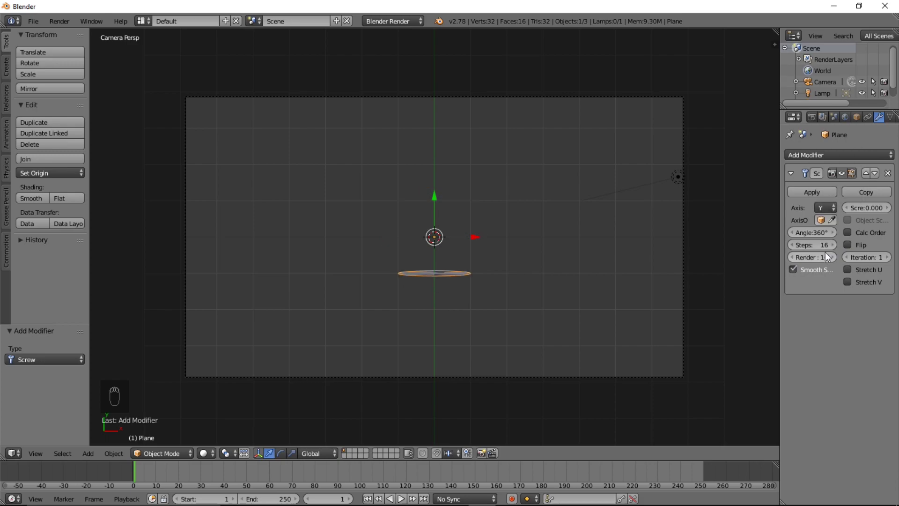
{"action": "left_click", "coordinate": [811, 232]}
{"action": "type", "text": "0"}
{"action": "key", "text": "Return"}
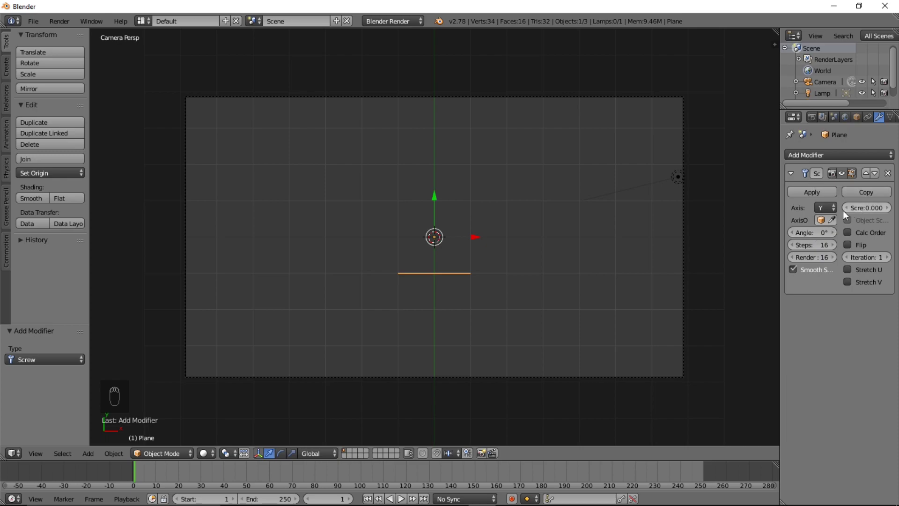
Step: Widen the properties area and set the Screw modifier's screw distance to 3.2
{"action": "left_click_drag", "start_coordinate": [779, 207], "coordinate": [675, 215]}
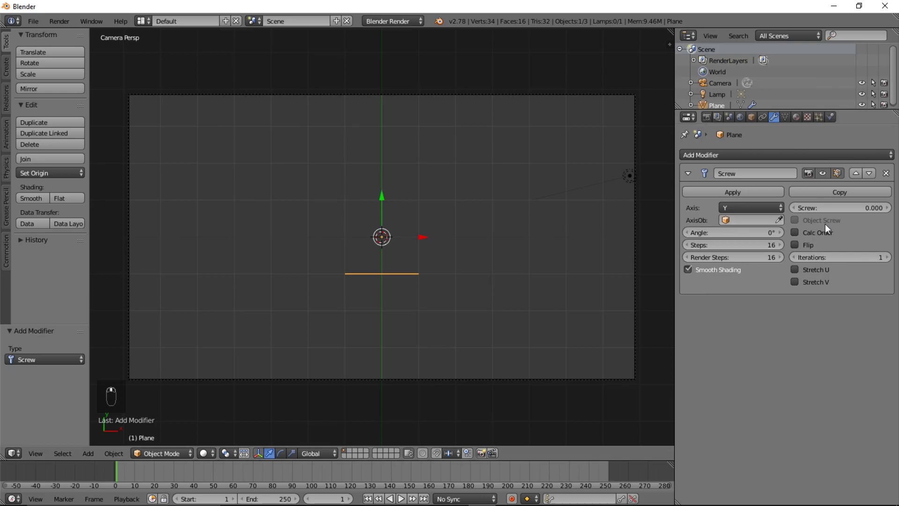
{"action": "left_click", "coordinate": [816, 206]}
{"action": "type", "text": "3.7"}
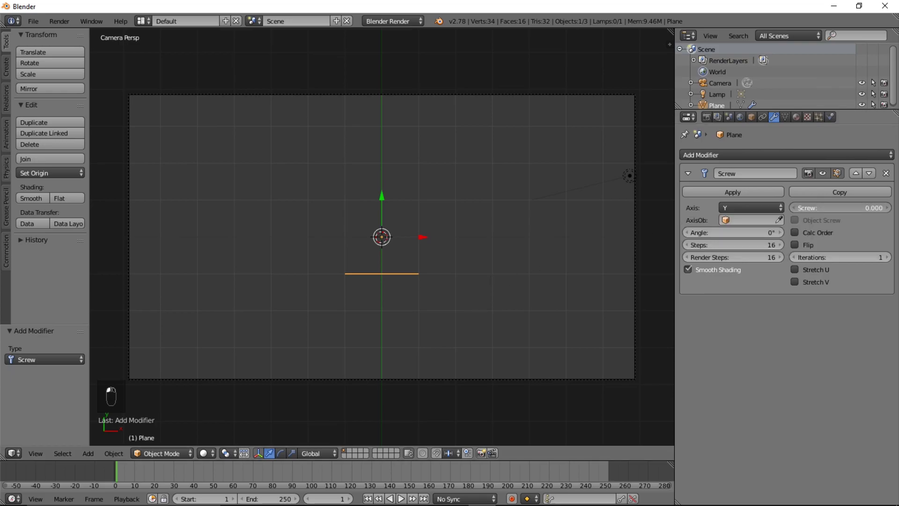
{"action": "key", "text": "Return"}
{"action": "mouse_move", "coordinate": [840, 207]}
{"action": "left_mouse_down"}
{"action": "mouse_move", "coordinate": [819, 208]}
{"action": "mouse_move", "coordinate": [866, 208]}
{"action": "mouse_move", "coordinate": [822, 207]}
{"action": "mouse_move", "coordinate": [857, 208]}
{"action": "mouse_move", "coordinate": [840, 208]}
{"action": "left_mouse_up"}
{"action": "left_click", "coordinate": [840, 207]}
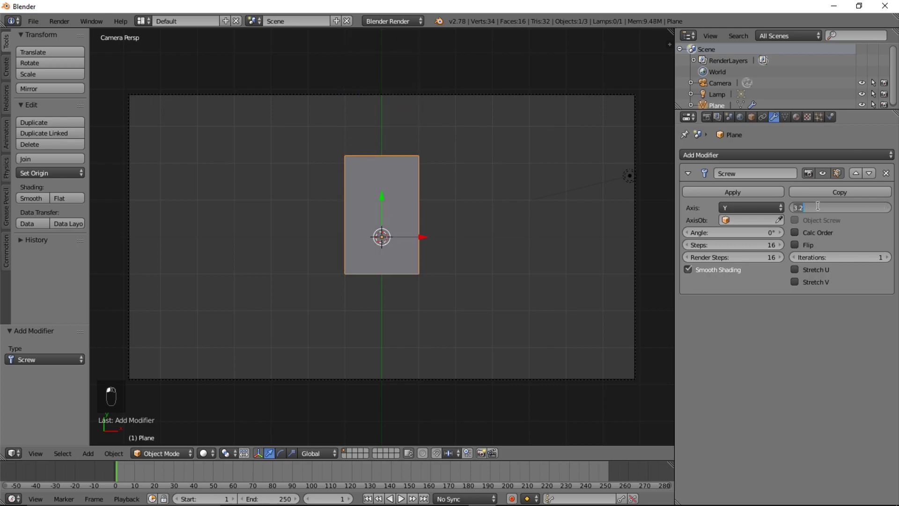
{"action": "key", "text": "Return"}
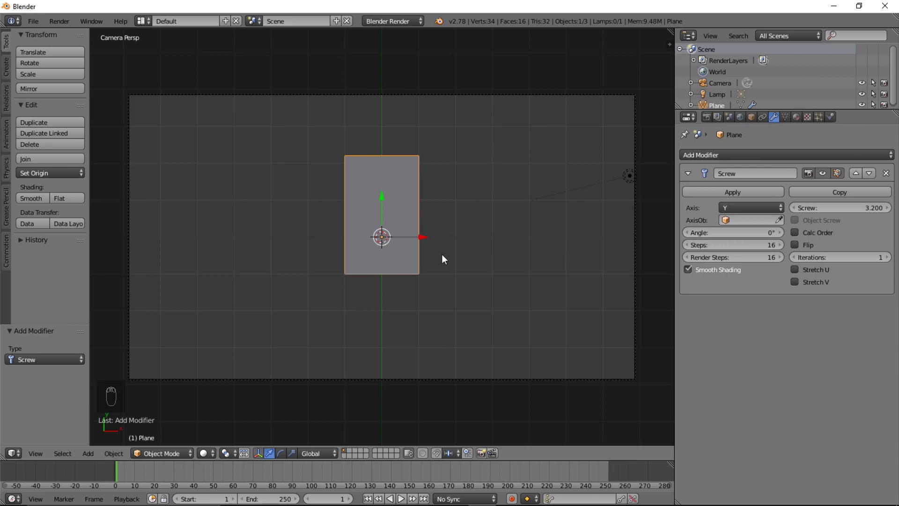
{"action": "left_click_drag", "start_coordinate": [809, 209], "coordinate": [847, 209]}
Step: Add a Plain Axes empty to the scene at the origin
{"action": "key", "text": "shift+a"}
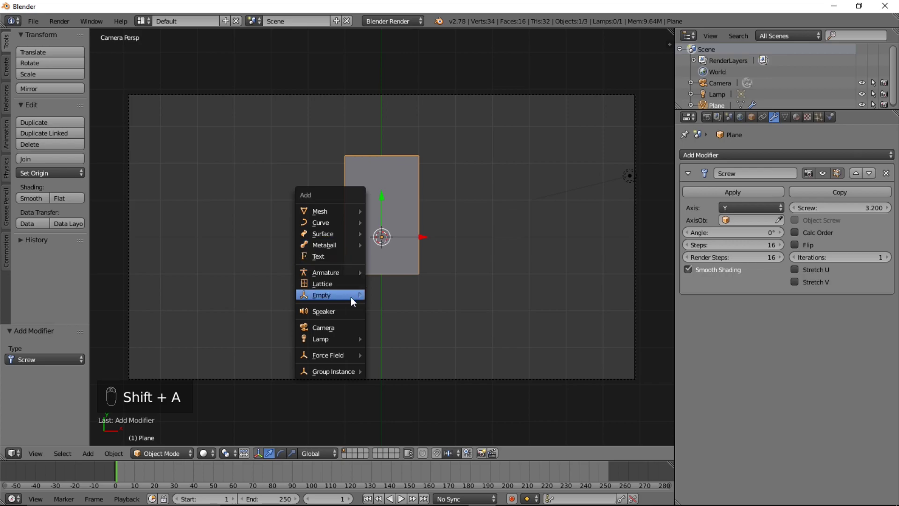
{"action": "mouse_move", "coordinate": [352, 298]}
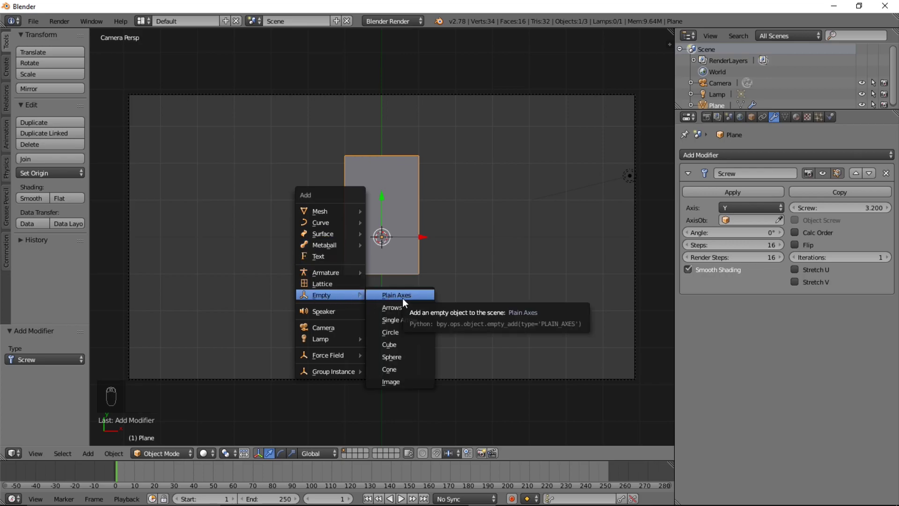
{"action": "left_click", "coordinate": [417, 295]}
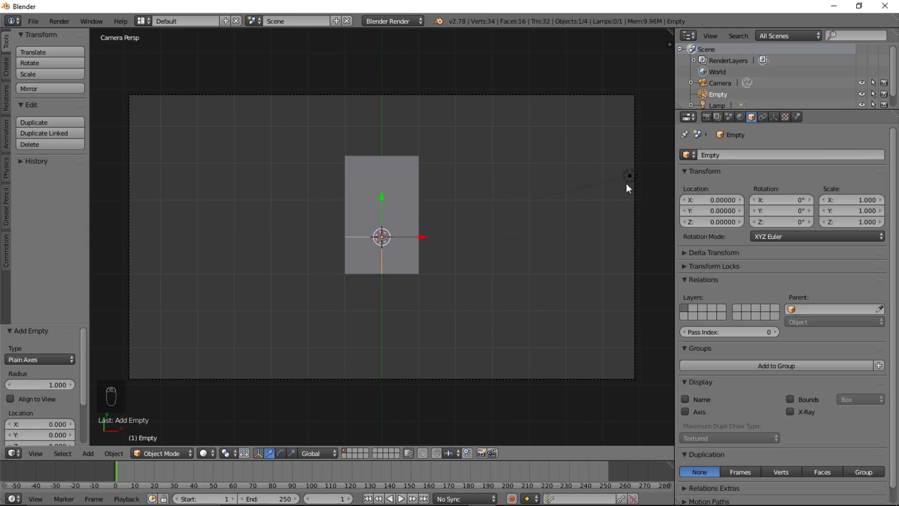
Step: Rename the empty as Bar Control and move it near the camera frame's upper-left corner, to about X -5.55, Y 2.77
{"action": "left_click", "coordinate": [721, 155]}
{"action": "type", "text": "B"}
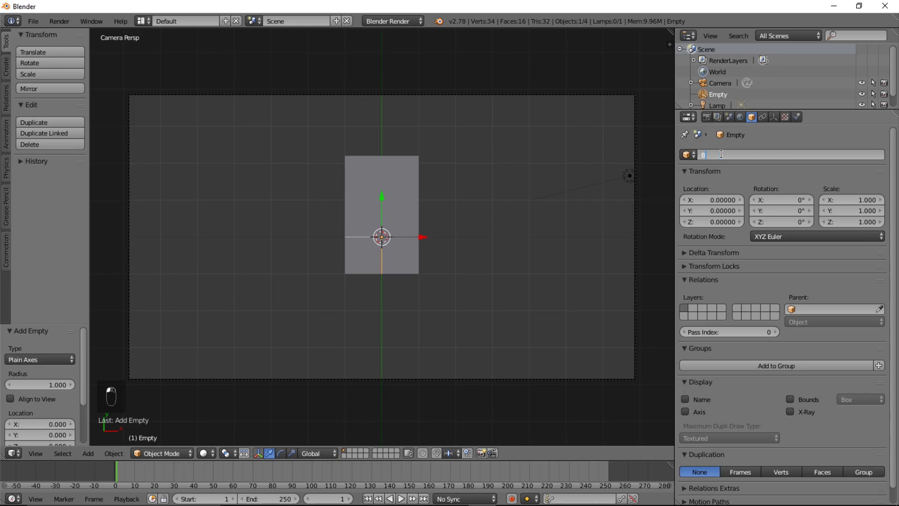
{"action": "type", "text": "ar Control"}
{"action": "key", "text": "Return"}
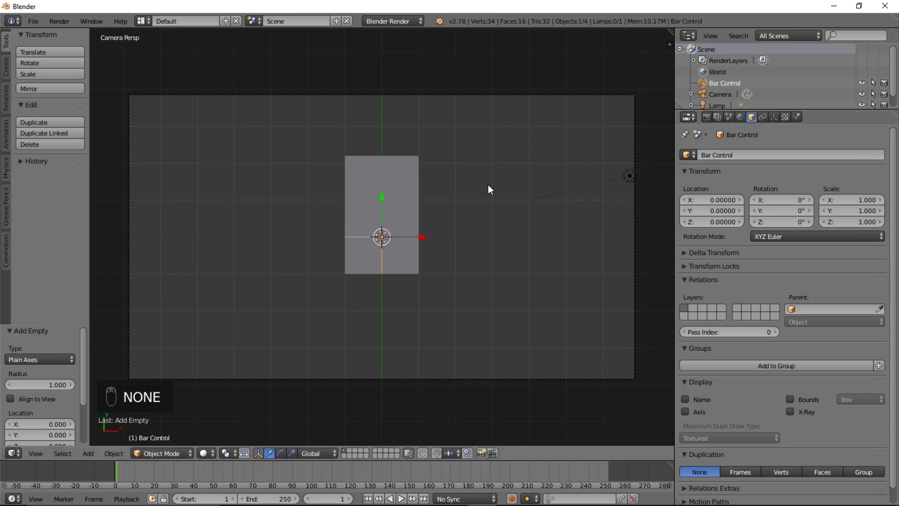
{"action": "key", "text": "g"}
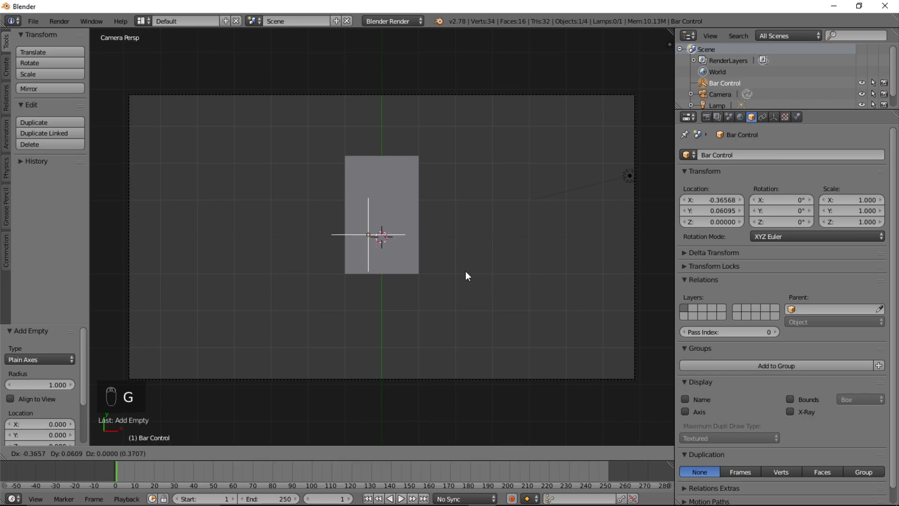
{"action": "left_click", "coordinate": [287, 179]}
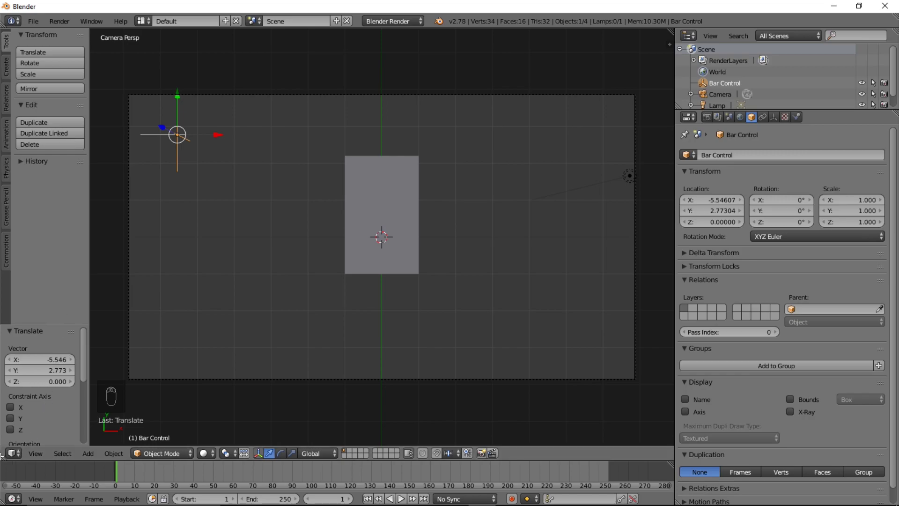
Step: Split the 3D view, turn the new area into a Properties editor, and expand Bar Control's Custom Properties in the object settings
{"action": "left_click_drag", "start_coordinate": [4, 456], "coordinate": [253, 454]}
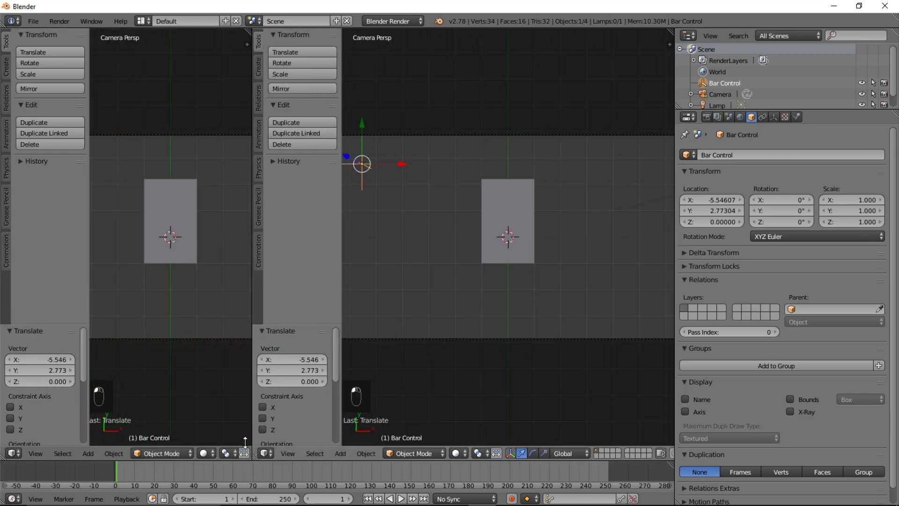
{"action": "left_click", "coordinate": [10, 454]}
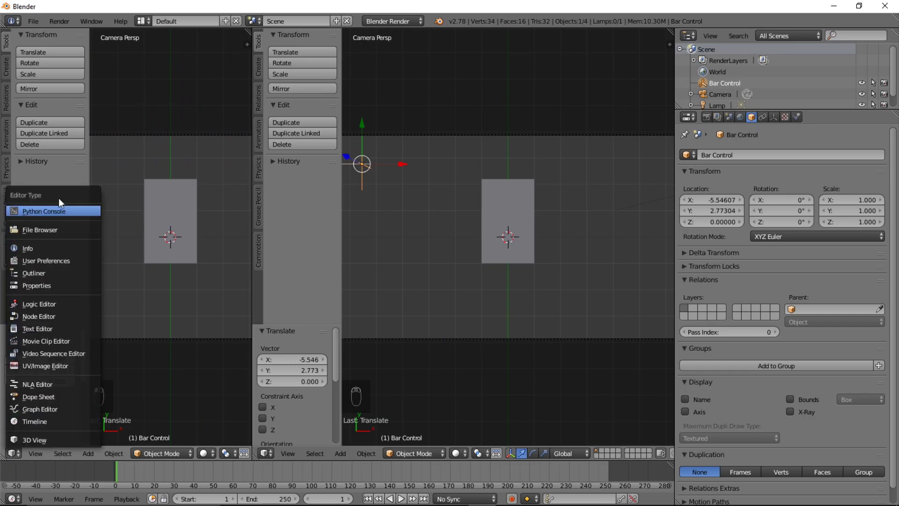
{"action": "left_click", "coordinate": [48, 285]}
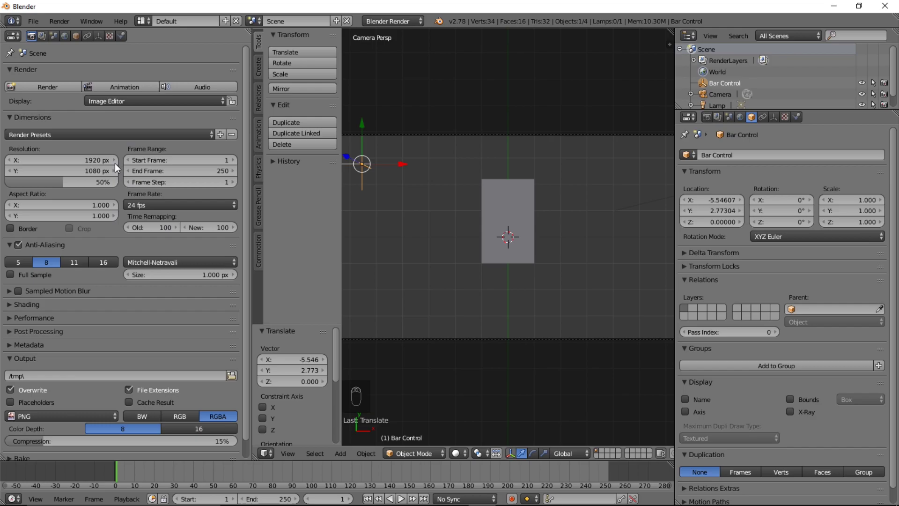
{"action": "left_click", "coordinate": [75, 35]}
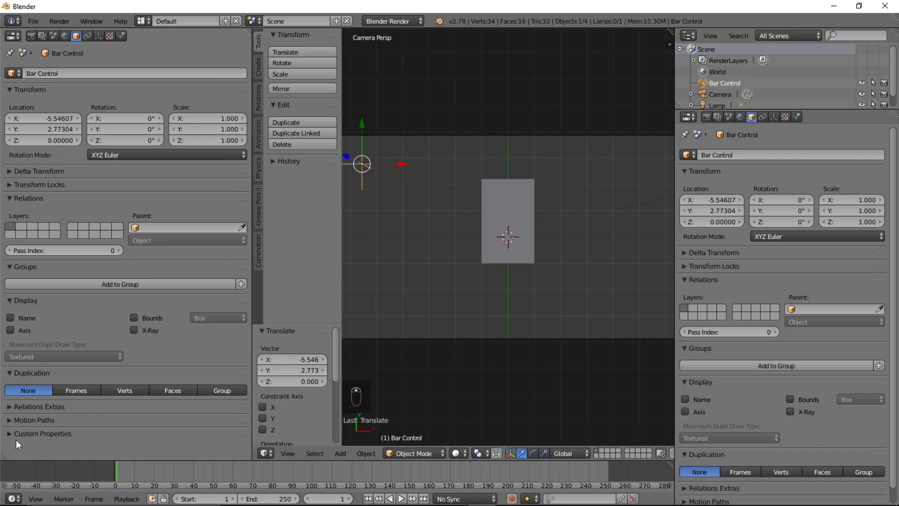
{"action": "left_click", "coordinate": [29, 433]}
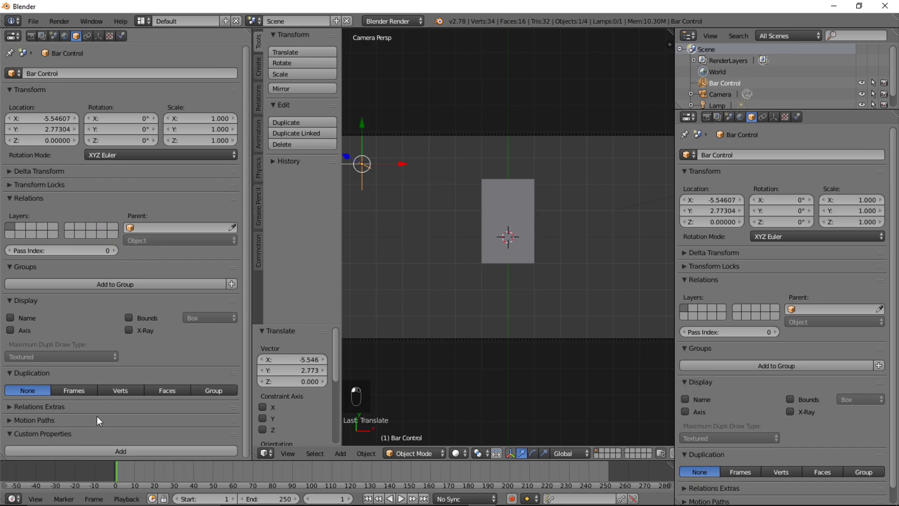
Step: Add a custom property named Bar Value to Bar Control, with a value of 0 and a maximum of 100
{"action": "left_click", "coordinate": [102, 449]}
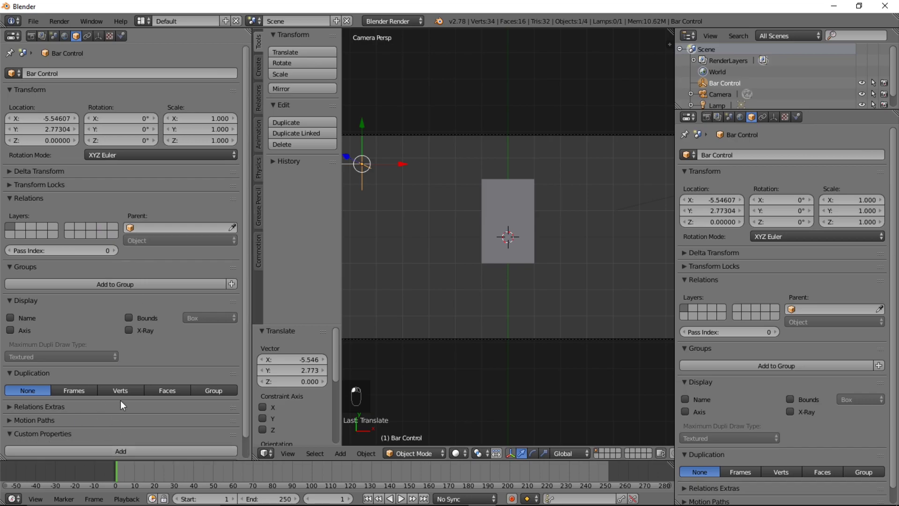
{"action": "scroll", "coordinate": [120, 400], "scroll_direction": "down", "scroll_amount": 1}
{"action": "left_click", "coordinate": [187, 446]}
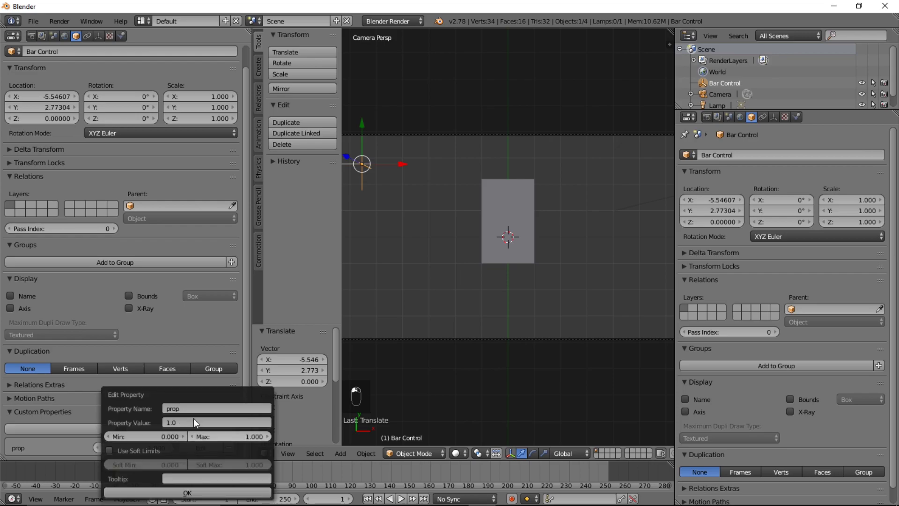
{"action": "left_click", "coordinate": [193, 409]}
{"action": "type", "text": "B"}
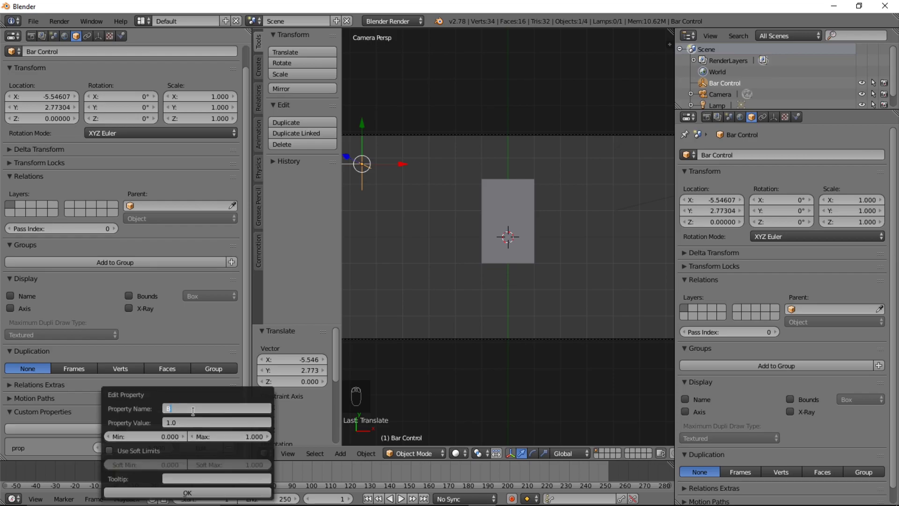
{"action": "type", "text": "ar Value"}
{"action": "left_click", "coordinate": [196, 419]}
{"action": "type", "text": "0"}
{"action": "left_click", "coordinate": [227, 437]}
{"action": "type", "text": "100"}
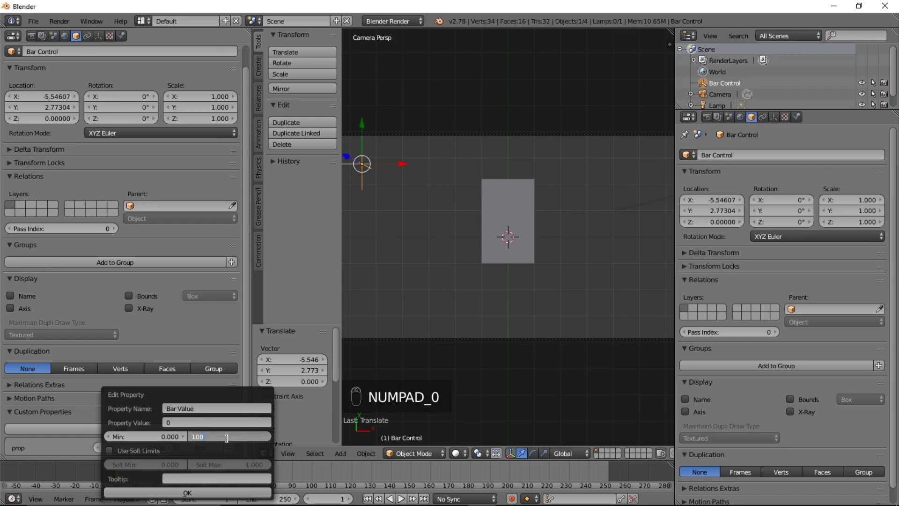
{"action": "left_click", "coordinate": [221, 463]}
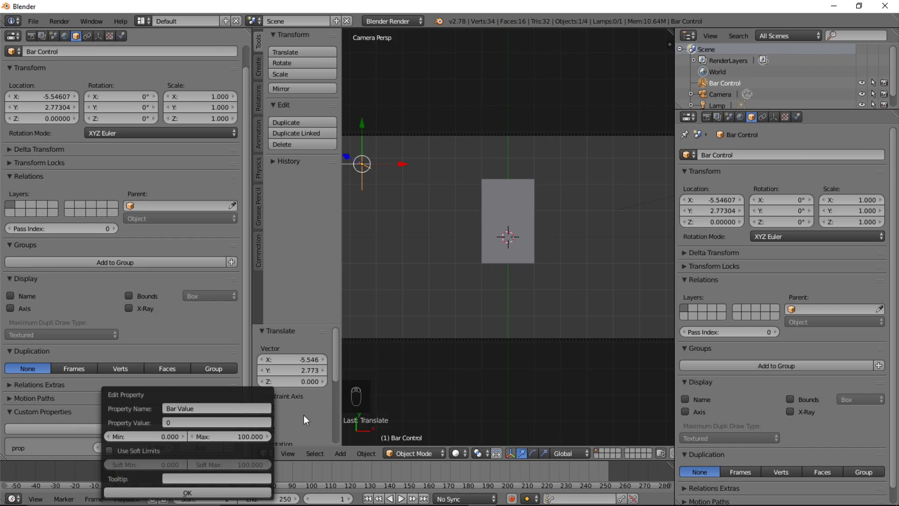
{"action": "left_click", "coordinate": [180, 495]}
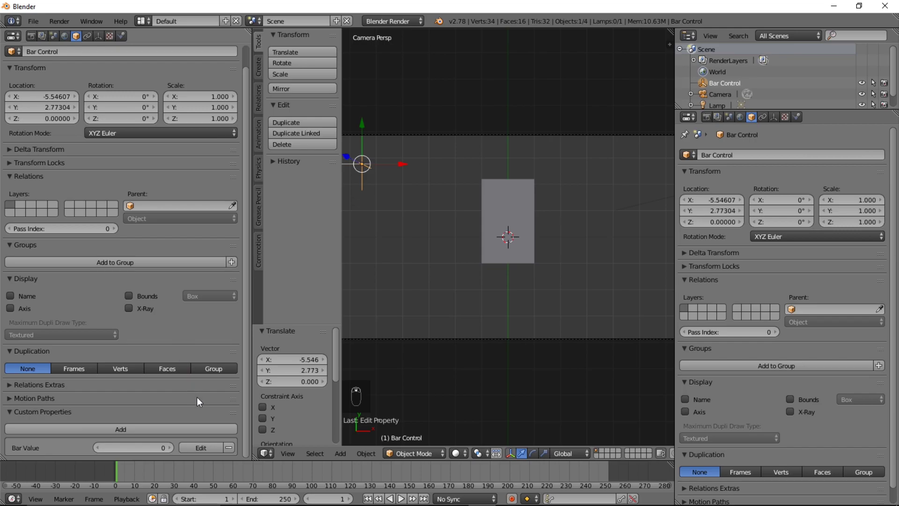
Step: Try out the Bar Value property by changing it, and return it to 0
{"action": "mouse_move", "coordinate": [146, 442]}
{"action": "left_mouse_down"}
{"action": "mouse_move", "coordinate": [169, 442]}
{"action": "mouse_move", "coordinate": [140, 448]}
{"action": "left_mouse_up"}
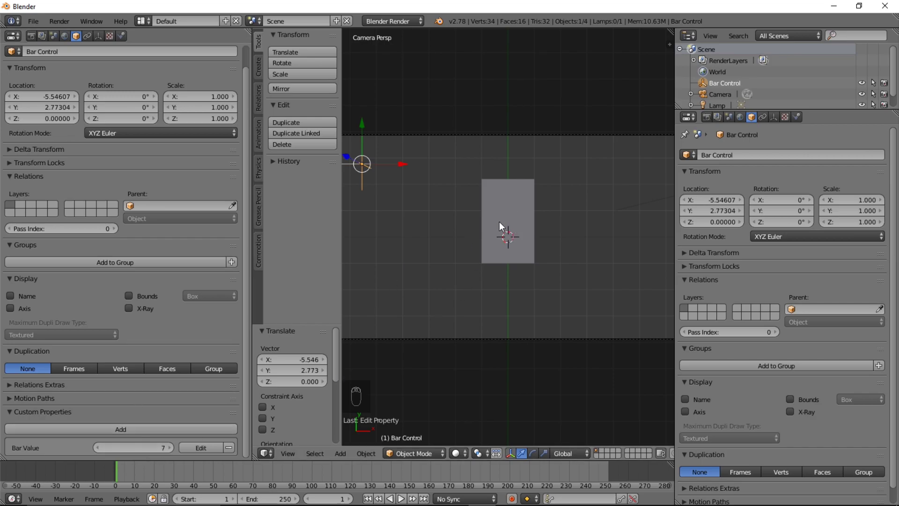
{"action": "left_click_drag", "start_coordinate": [154, 448], "coordinate": [135, 448]}
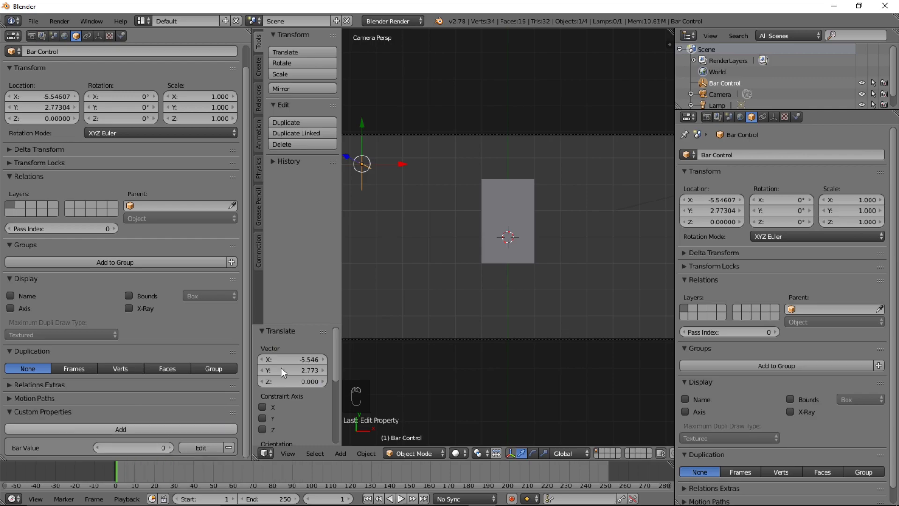
Step: Select the bar plane and set its Screw modifier's screw distance to 0
{"action": "right_click", "coordinate": [522, 249]}
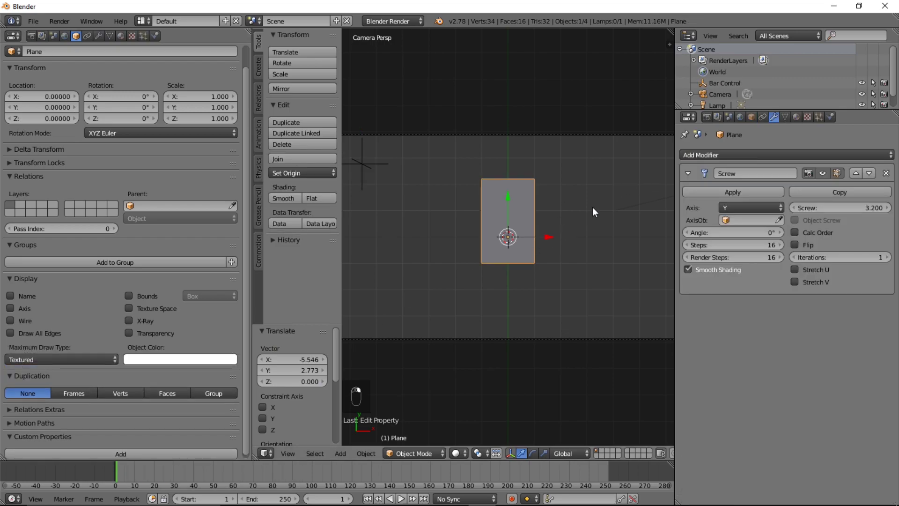
{"action": "left_click", "coordinate": [836, 207]}
{"action": "type", "text": "0"}
{"action": "key", "text": "Return"}
Step: Add a single driver to the Screw modifier's screw distance using the option to create it manually later
{"action": "right_click", "coordinate": [835, 207]}
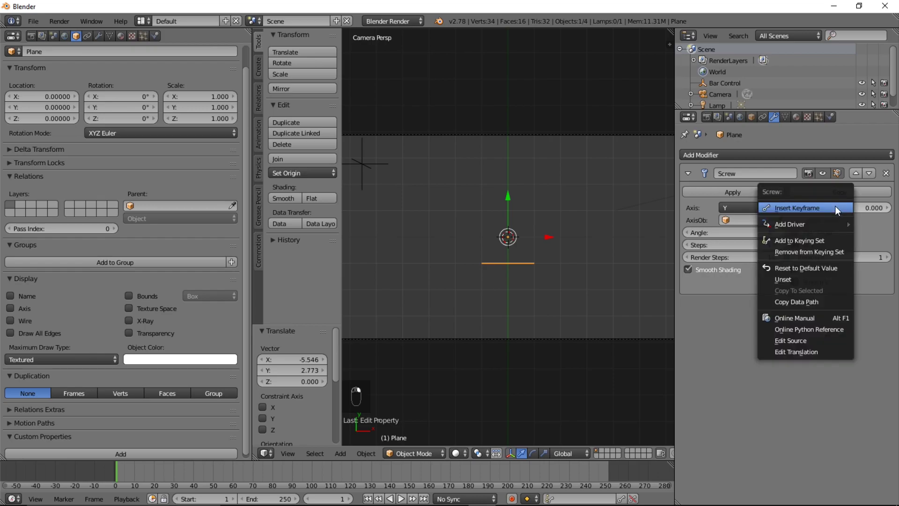
{"action": "right_click", "coordinate": [860, 209]}
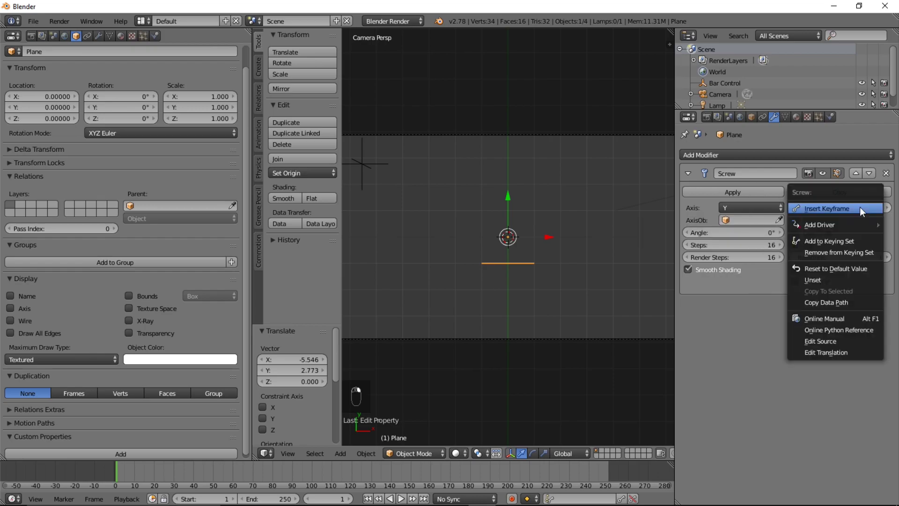
{"action": "mouse_move", "coordinate": [822, 224]}
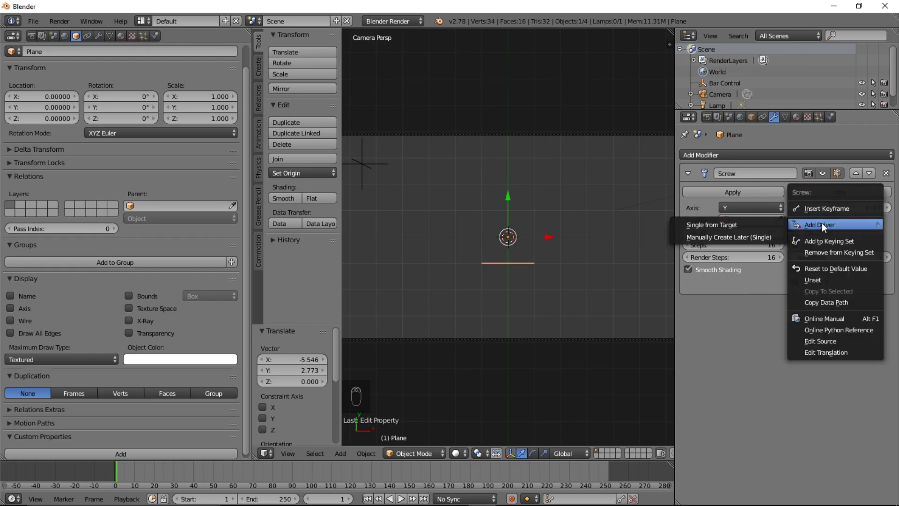
{"action": "left_click", "coordinate": [702, 238]}
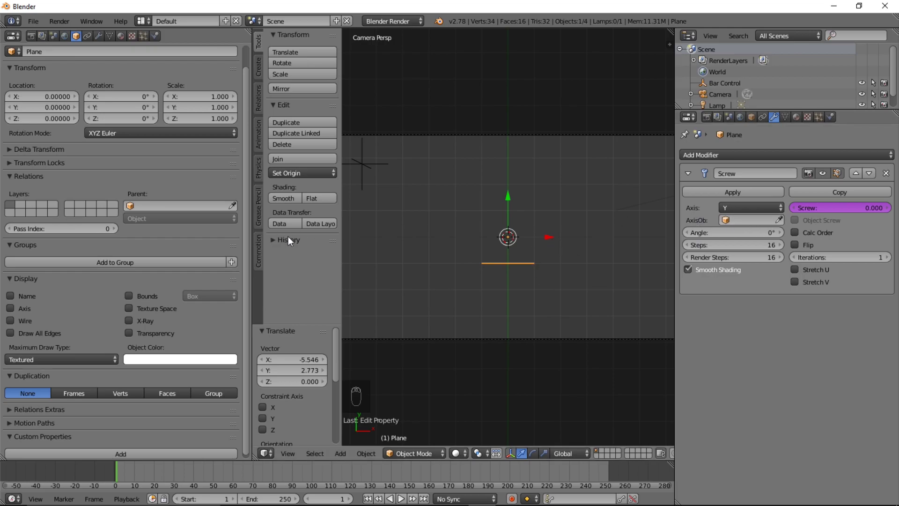
Step: Select the Bar Control empty and copy the data path of its Bar Value property
{"action": "right_click", "coordinate": [366, 161]}
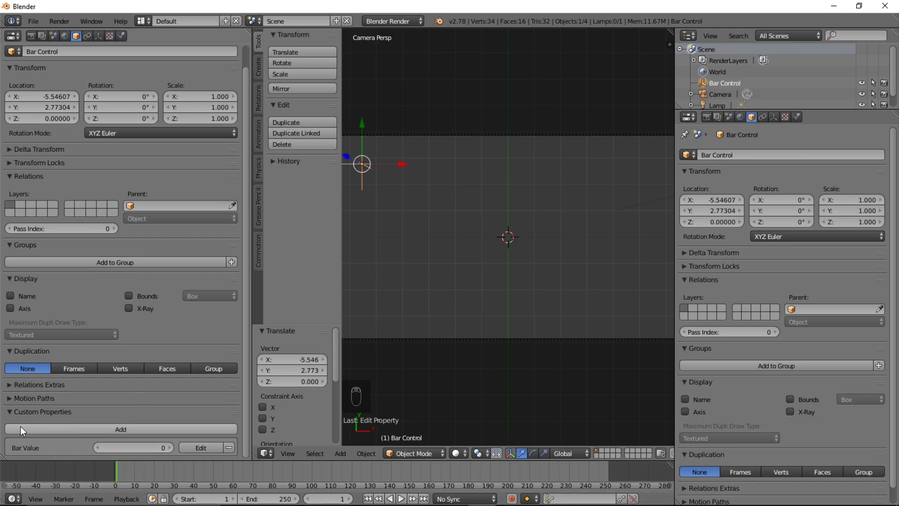
{"action": "right_click", "coordinate": [118, 445]}
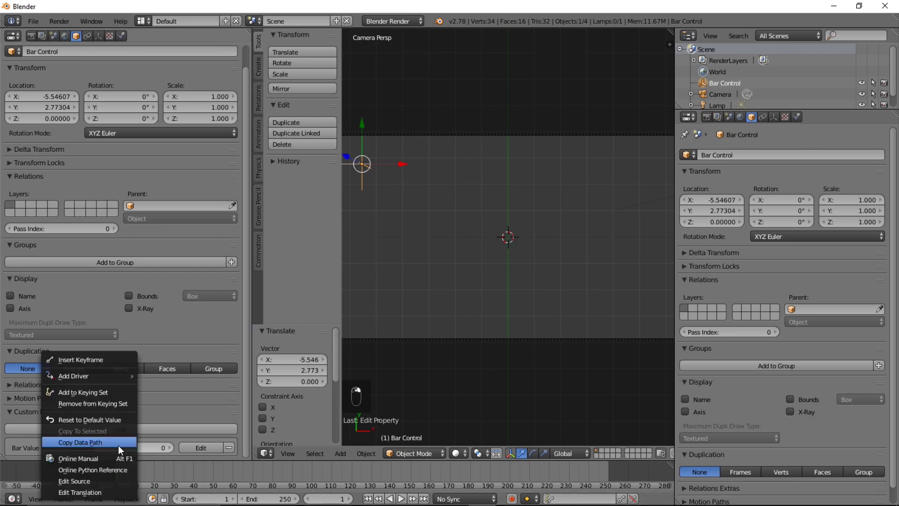
{"action": "left_click", "coordinate": [118, 441]}
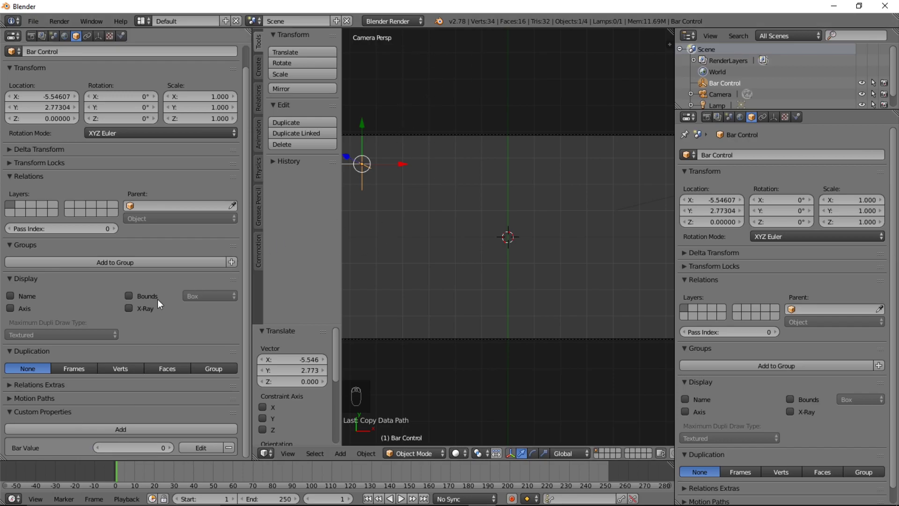
Step: Split the added Properties area horizontally and turn the lower part into a Graph Editor in Drivers mode
{"action": "left_click_drag", "start_coordinate": [2, 457], "coordinate": [8, 181]}
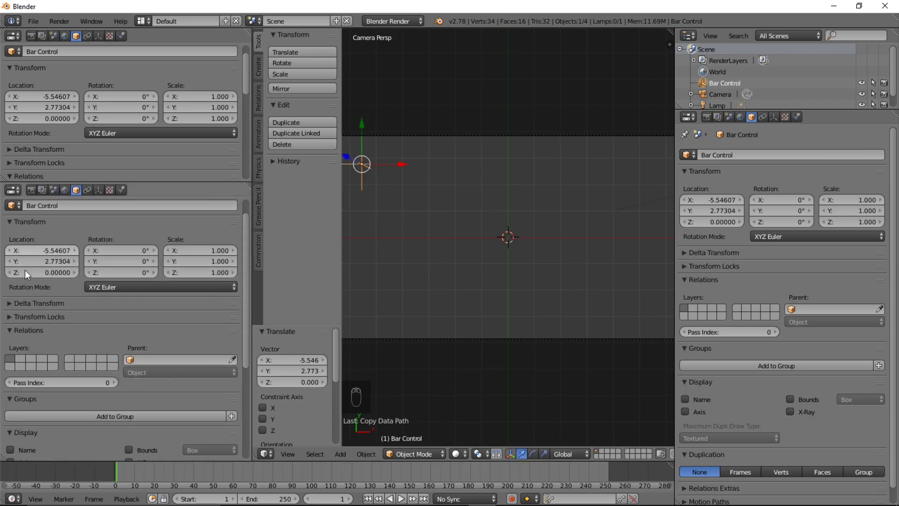
{"action": "left_click", "coordinate": [17, 189]}
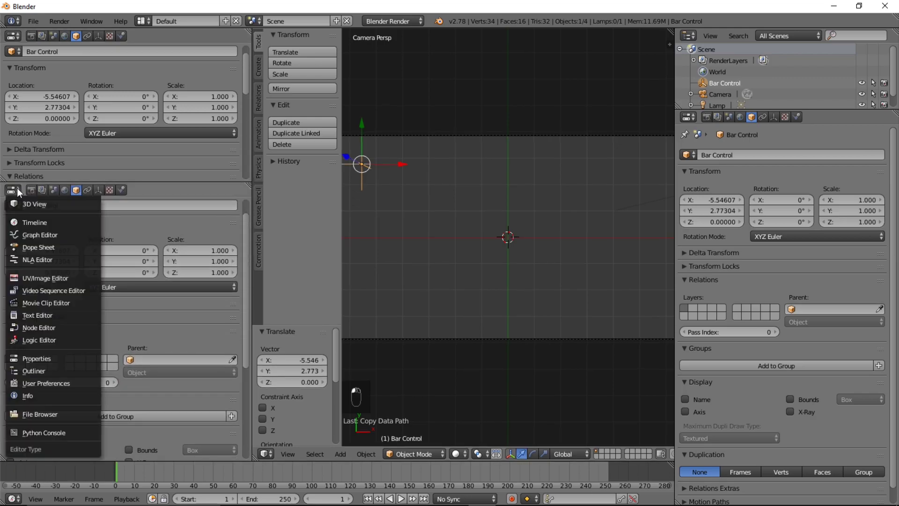
{"action": "left_click", "coordinate": [38, 234]}
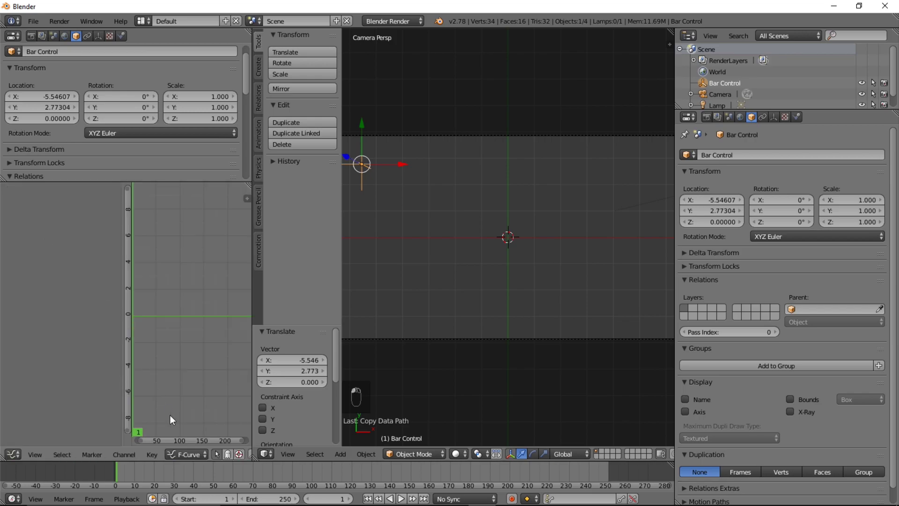
{"action": "left_click", "coordinate": [190, 454]}
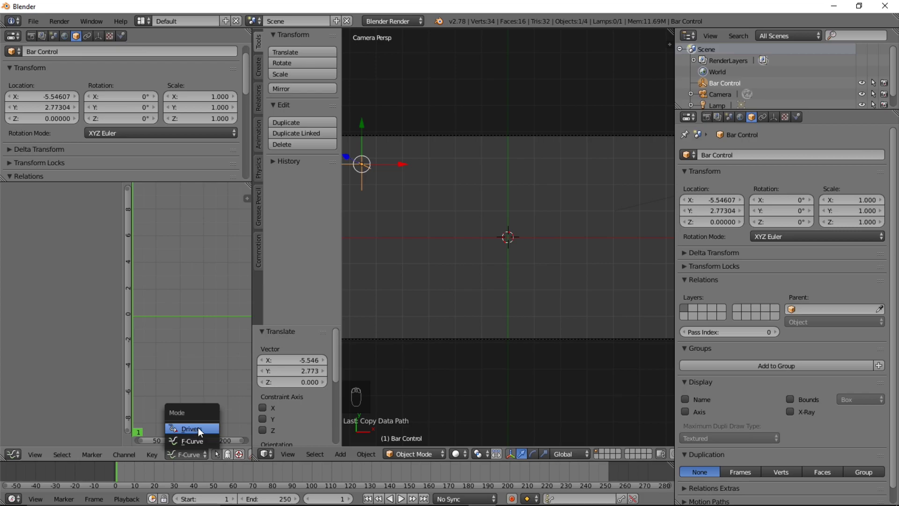
{"action": "left_click", "coordinate": [187, 428]}
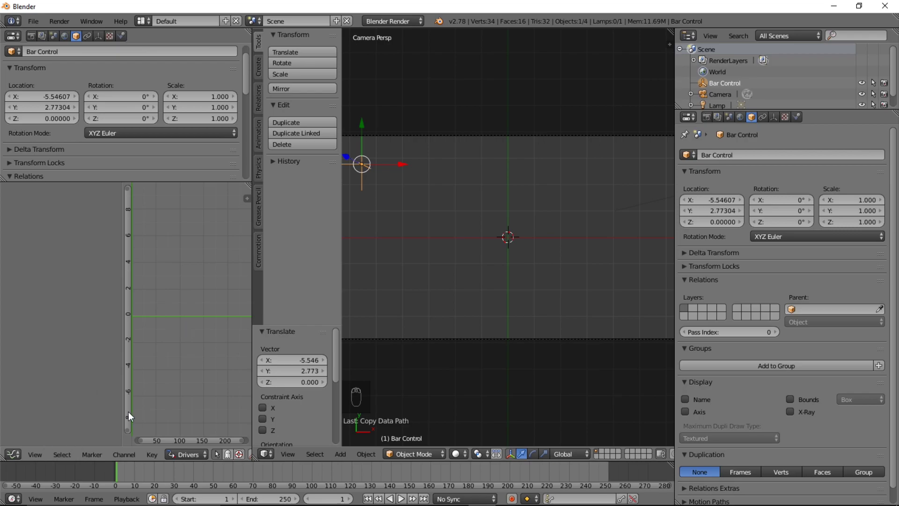
Step: Select the Plane, display the driver settings of its Screw channel in the Graph Editor, and widen the area to fit them
{"action": "scroll", "coordinate": [522, 234], "scroll_direction": "down", "scroll_amount": 1}
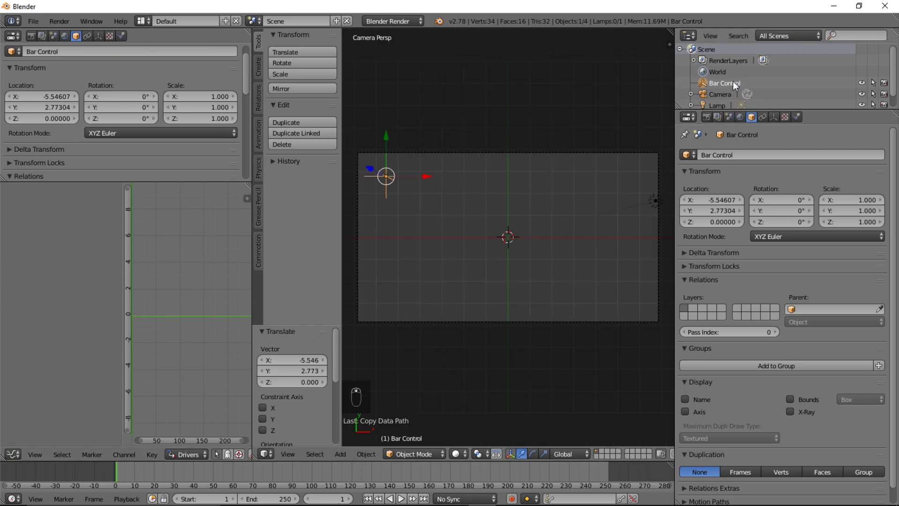
{"action": "scroll", "coordinate": [732, 84], "scroll_direction": "down", "scroll_amount": 1}
{"action": "left_click", "coordinate": [716, 103]}
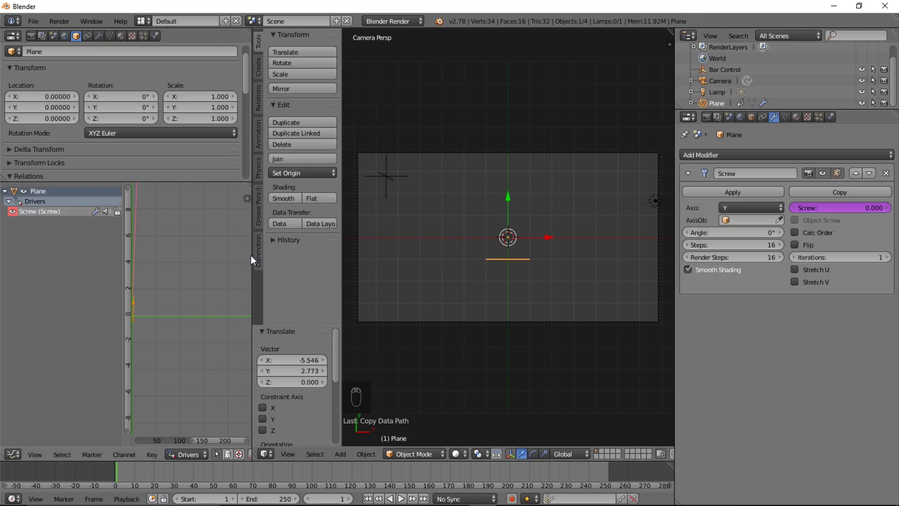
{"action": "left_click_drag", "start_coordinate": [251, 254], "coordinate": [294, 202]}
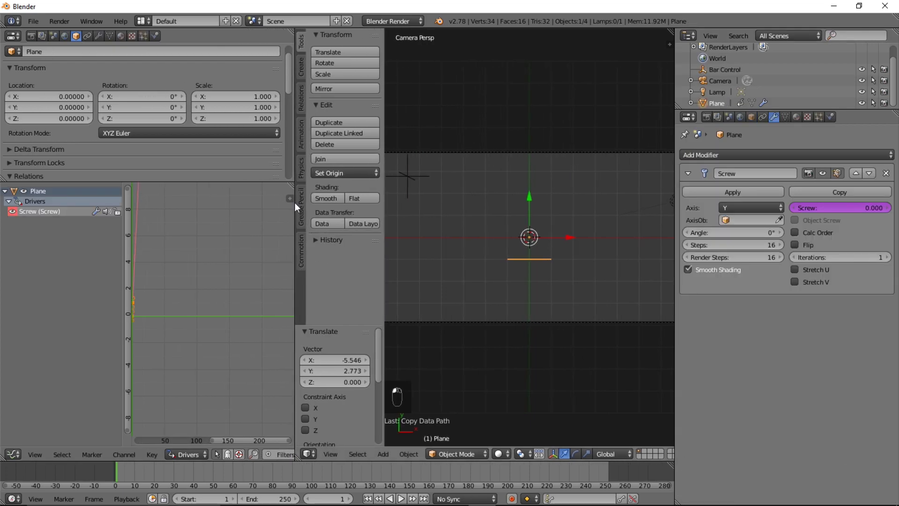
{"action": "key", "text": "n"}
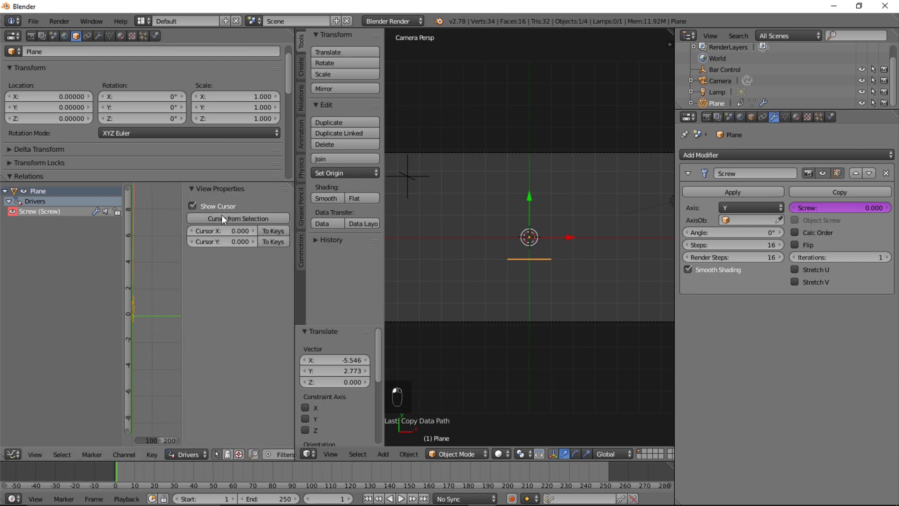
{"action": "left_click", "coordinate": [27, 211]}
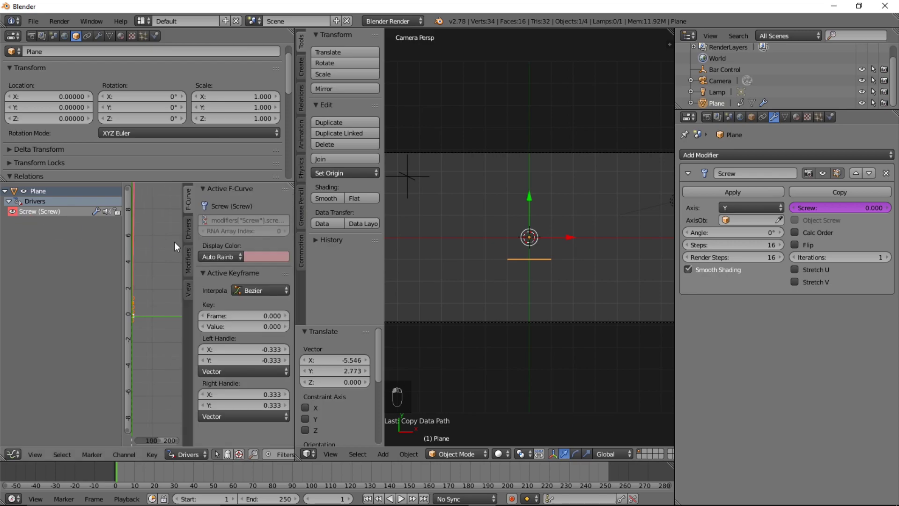
{"action": "left_click", "coordinate": [188, 230]}
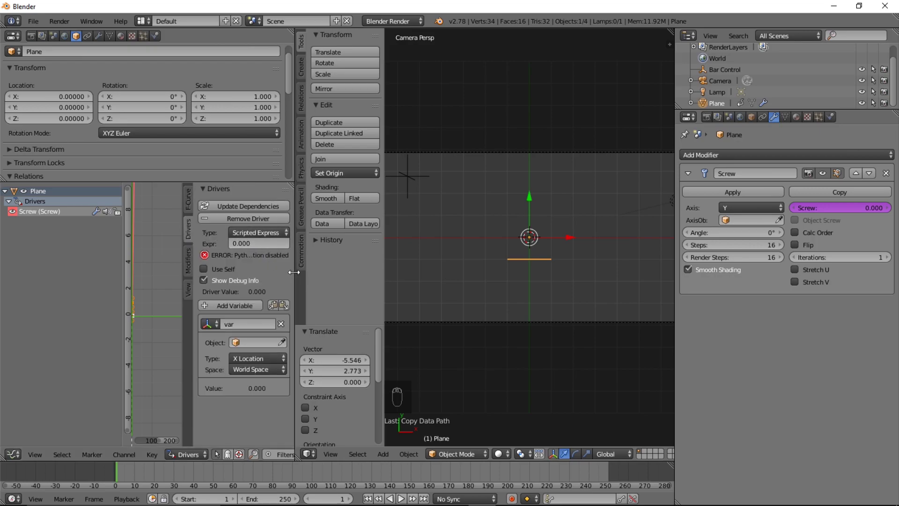
{"action": "left_click_drag", "start_coordinate": [293, 272], "coordinate": [384, 274]}
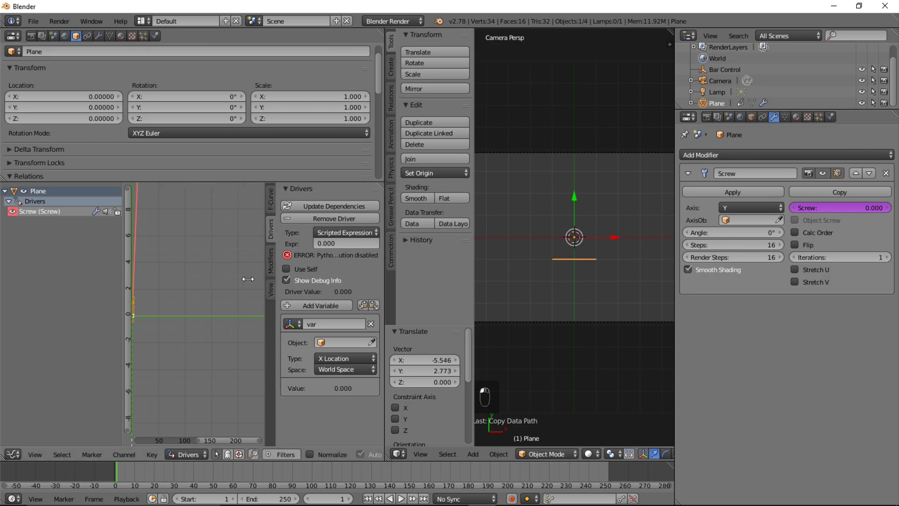
{"action": "left_click_drag", "start_coordinate": [248, 279], "coordinate": [206, 285]}
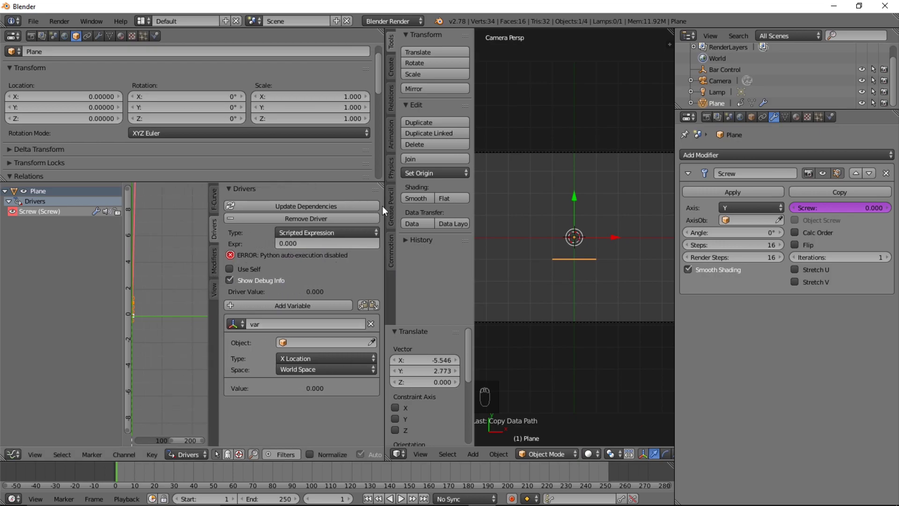
Step: Select the Bar Control empty and copy the data path of its Bar Value custom property again
{"action": "scroll", "coordinate": [552, 224], "scroll_direction": "down", "scroll_amount": 3}
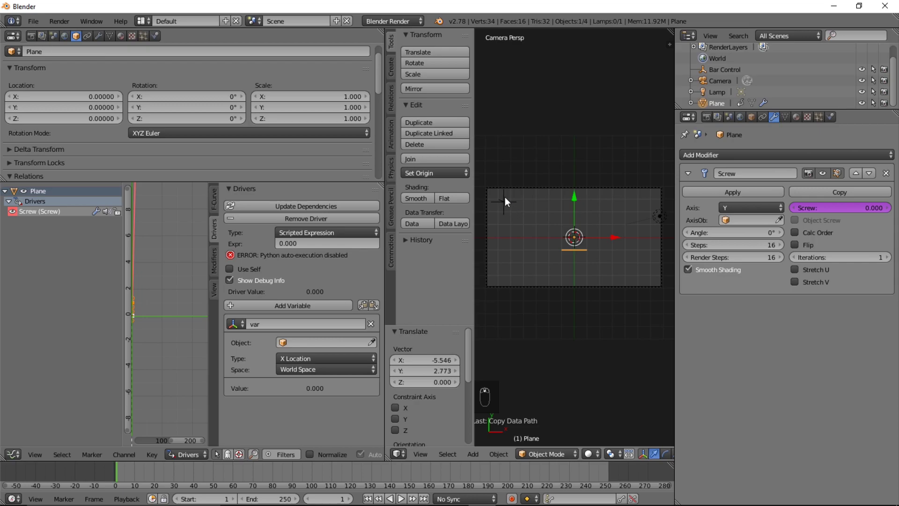
{"action": "scroll", "coordinate": [180, 150], "scroll_direction": "down", "scroll_amount": 6}
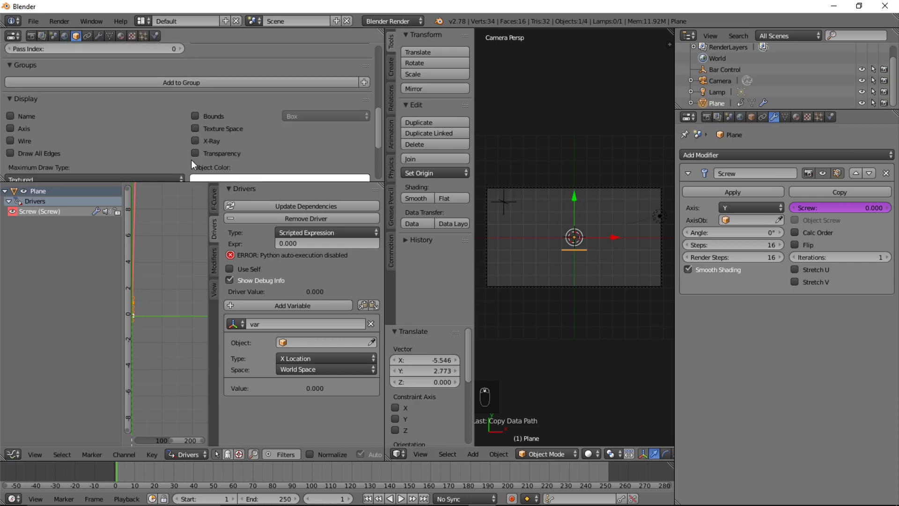
{"action": "scroll", "coordinate": [191, 159], "scroll_direction": "down", "scroll_amount": 5}
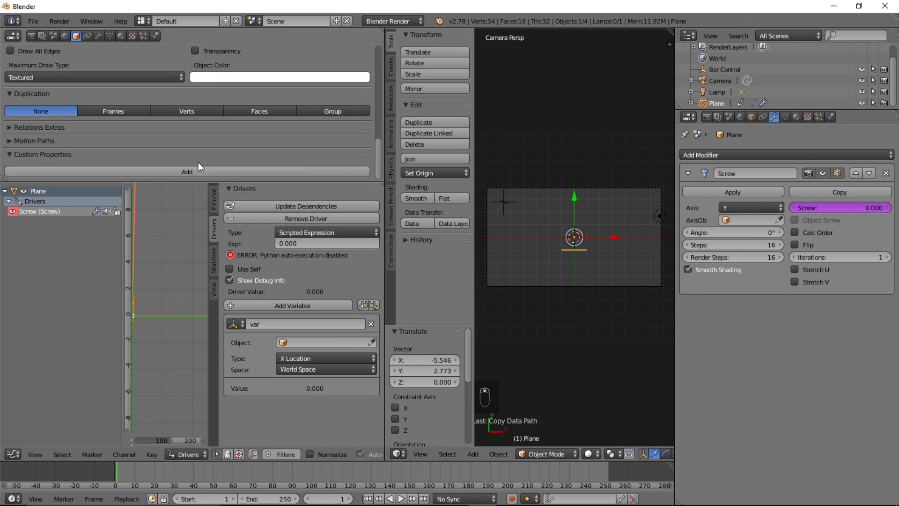
{"action": "right_click", "coordinate": [507, 201]}
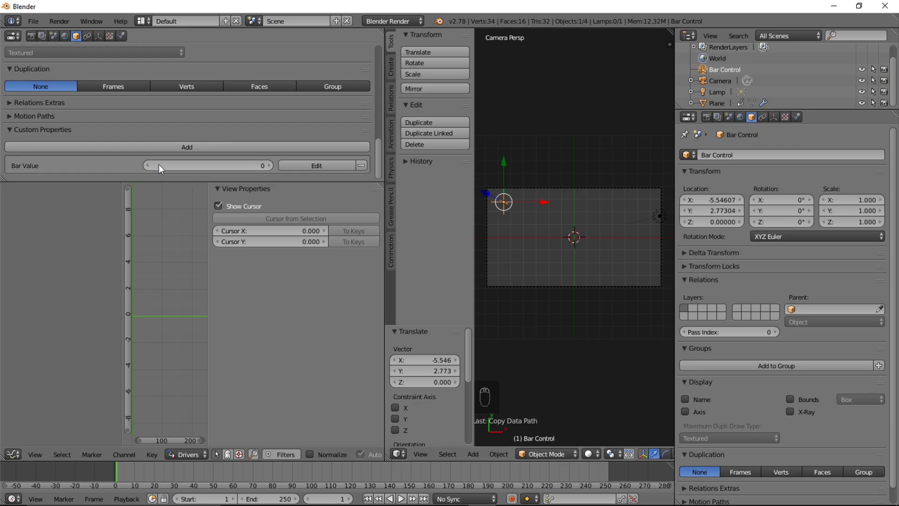
{"action": "right_click", "coordinate": [187, 167]}
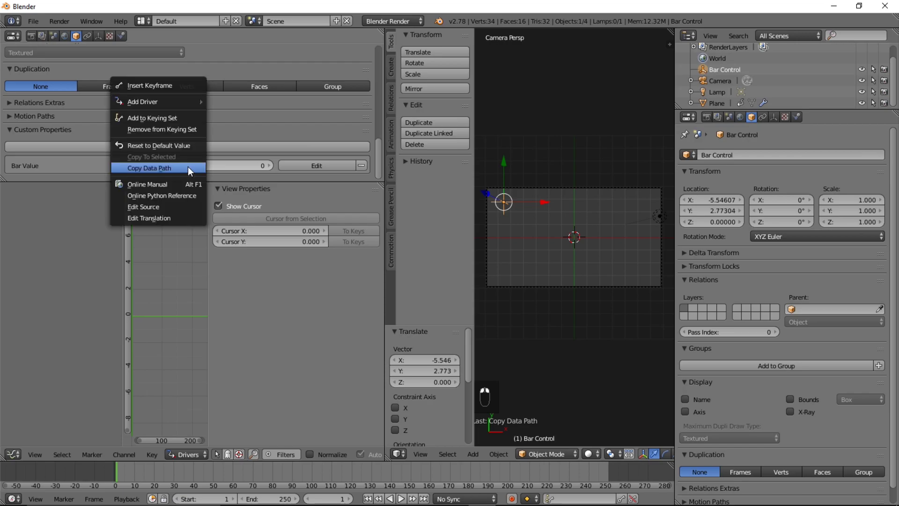
{"action": "left_click", "coordinate": [185, 168]}
{"action": "right_click", "coordinate": [187, 162]}
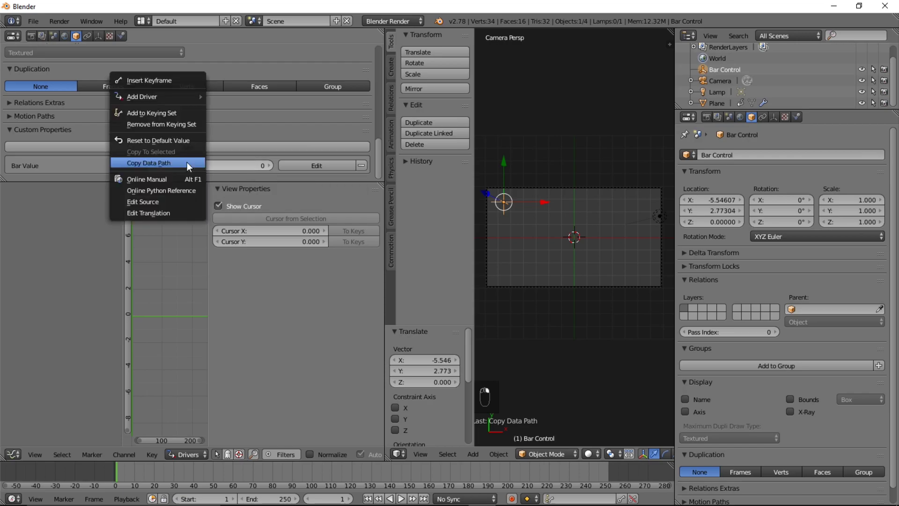
{"action": "left_click", "coordinate": [187, 162]}
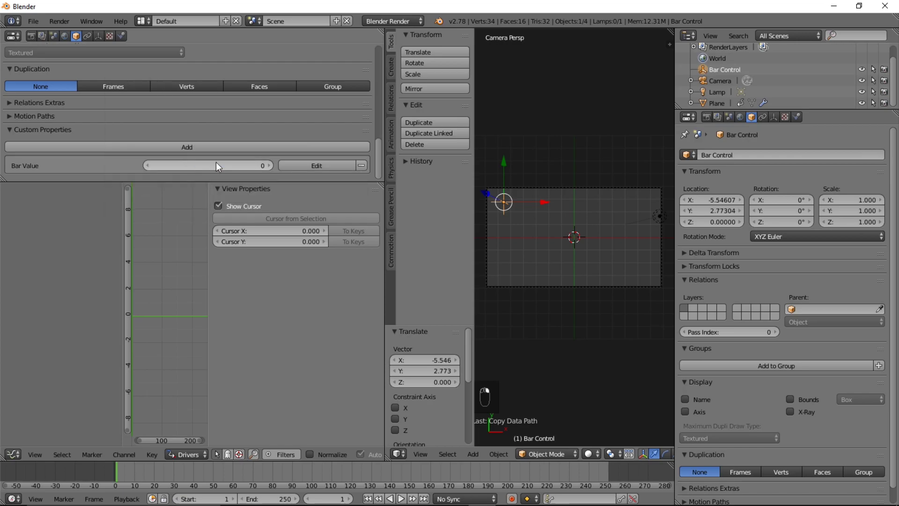
Step: In the Plane's Screw driver, switch the variable var to Single Property and pick the Bar Control empty as its target
{"action": "left_click", "coordinate": [722, 103]}
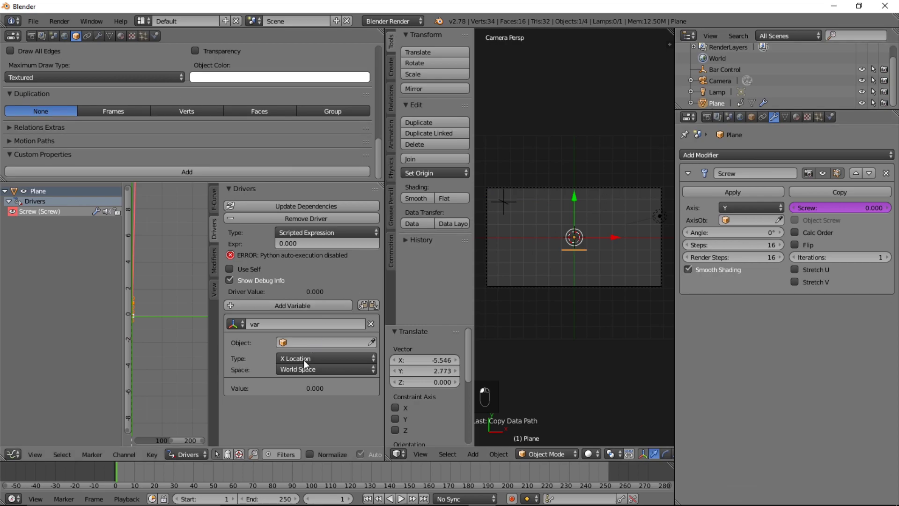
{"action": "left_click", "coordinate": [241, 324]}
{"action": "left_click", "coordinate": [257, 310]}
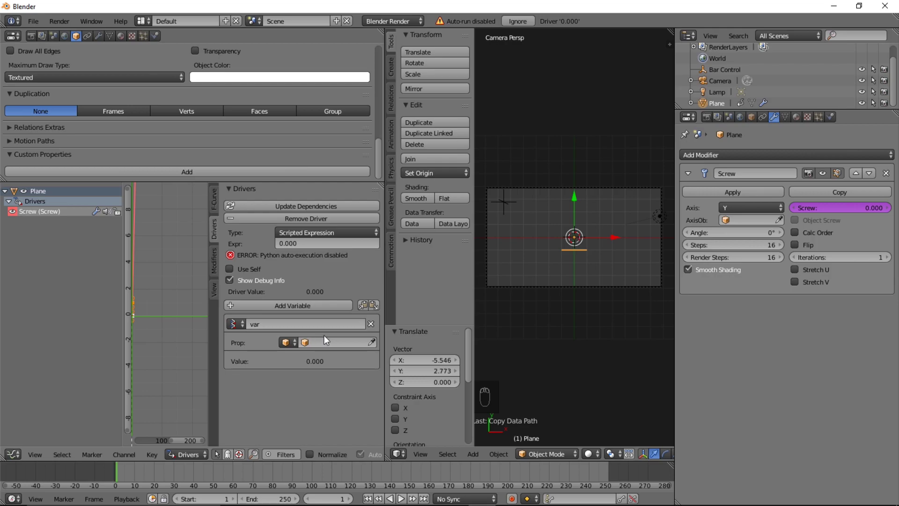
{"action": "left_click", "coordinate": [373, 342]}
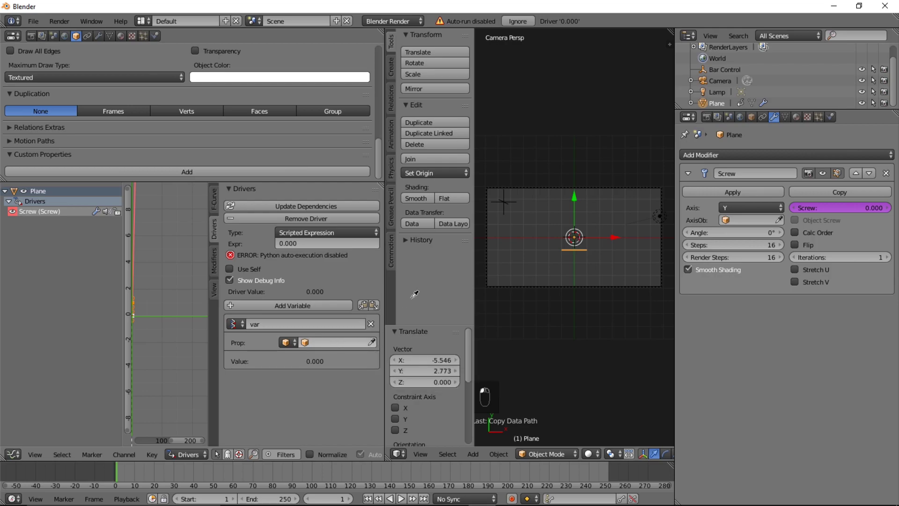
{"action": "left_click", "coordinate": [508, 201]}
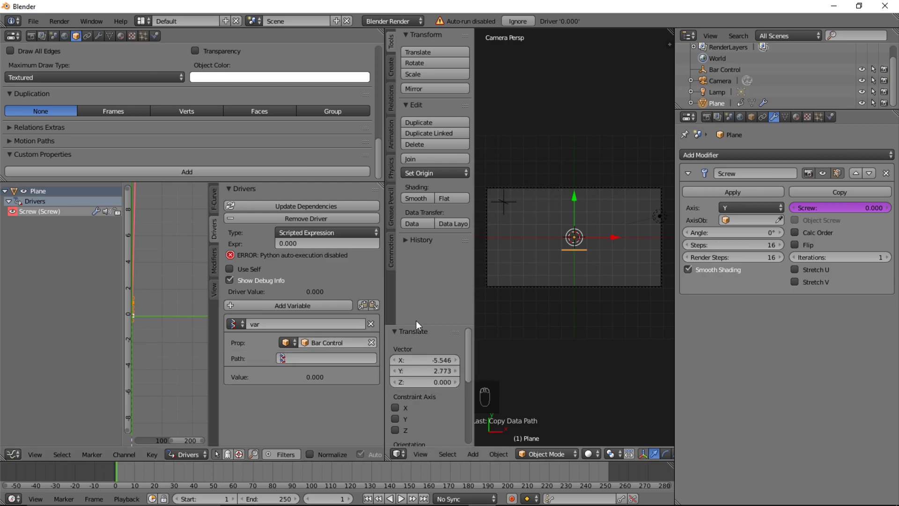
Step: Paste ["Bar Value"] as the variable's path and set the driver expression to var
{"action": "left_click", "coordinate": [294, 358]}
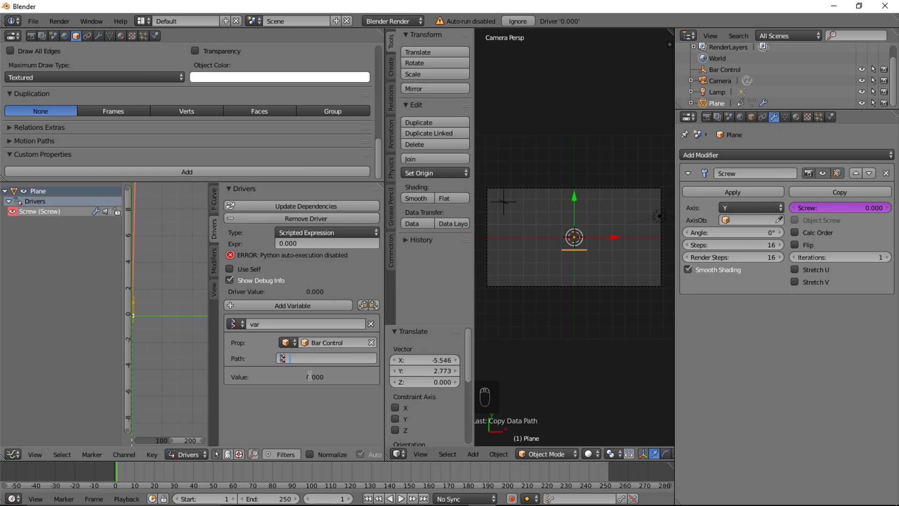
{"action": "key", "text": "ctrl+v"}
{"action": "key", "text": "Return"}
{"action": "left_click", "coordinate": [310, 241]}
{"action": "type", "text": "va"}
{"action": "key", "text": "Return"}
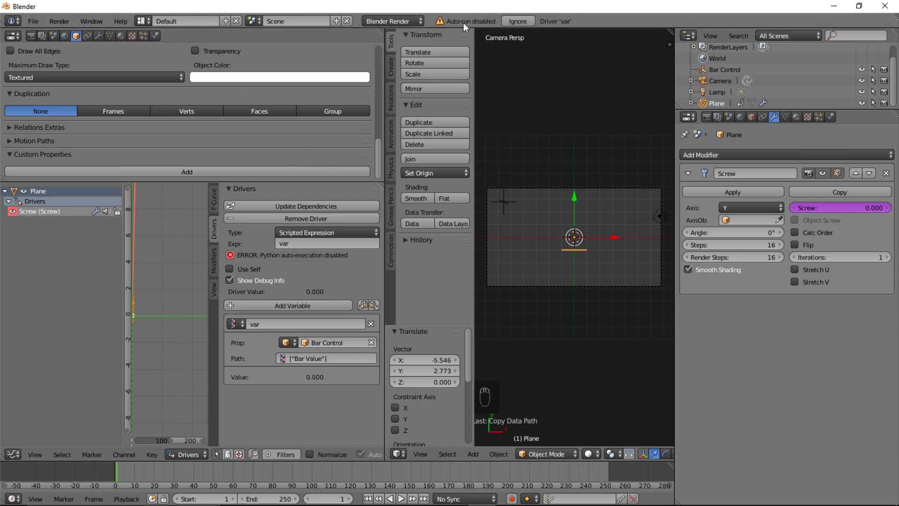
Step: Save the file to the Desktop as GRAPH PROJECT and reload it as trusted
{"action": "left_click", "coordinate": [39, 22]}
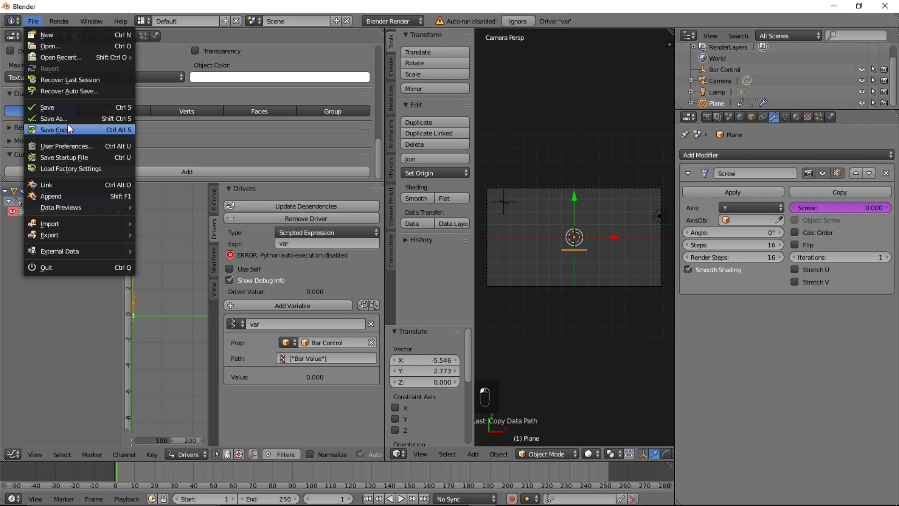
{"action": "left_click", "coordinate": [53, 118]}
{"action": "left_click", "coordinate": [167, 63]}
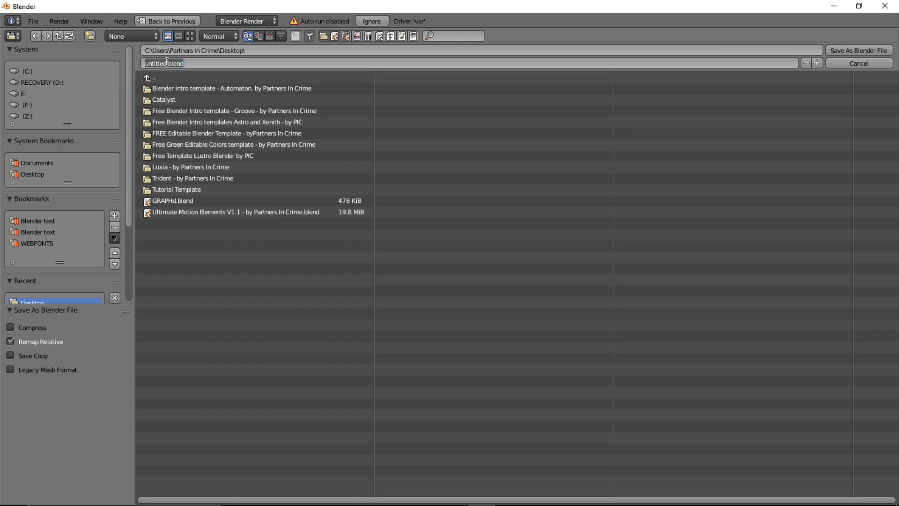
{"action": "left_click_drag", "start_coordinate": [164, 63], "coordinate": [114, 69]}
{"action": "type", "text": "GRAPH PROJECT"}
{"action": "left_click", "coordinate": [843, 49]}
{"action": "left_click", "coordinate": [843, 49]}
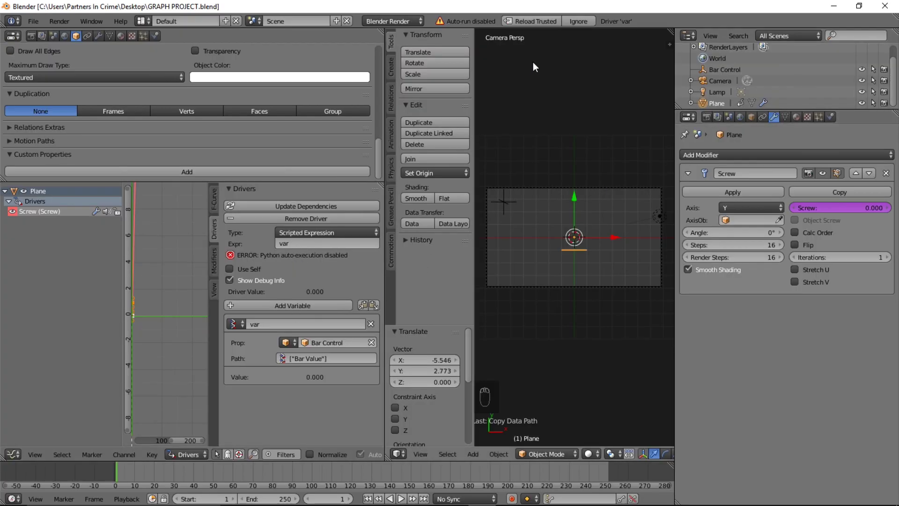
{"action": "left_click", "coordinate": [536, 22]}
{"action": "left_click", "coordinate": [524, 42]}
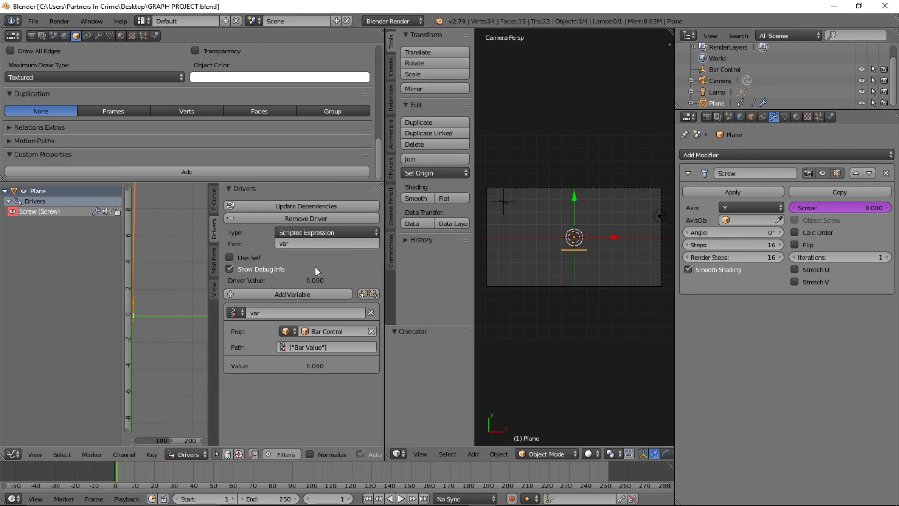
Step: Select the Bar Control empty and set its Bar Value property to 100
{"action": "right_click", "coordinate": [502, 199]}
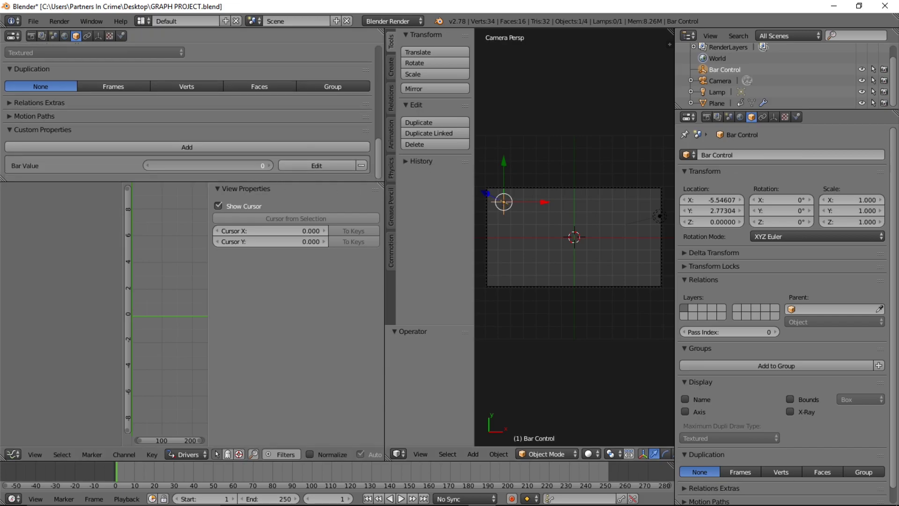
{"action": "left_click_drag", "start_coordinate": [206, 165], "coordinate": [238, 163]}
{"action": "left_click", "coordinate": [237, 163]}
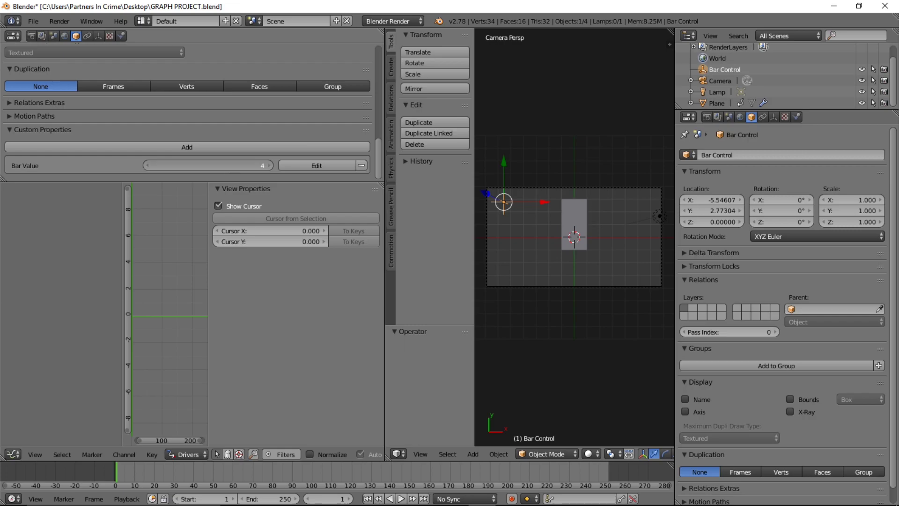
{"action": "key", "text": "Return"}
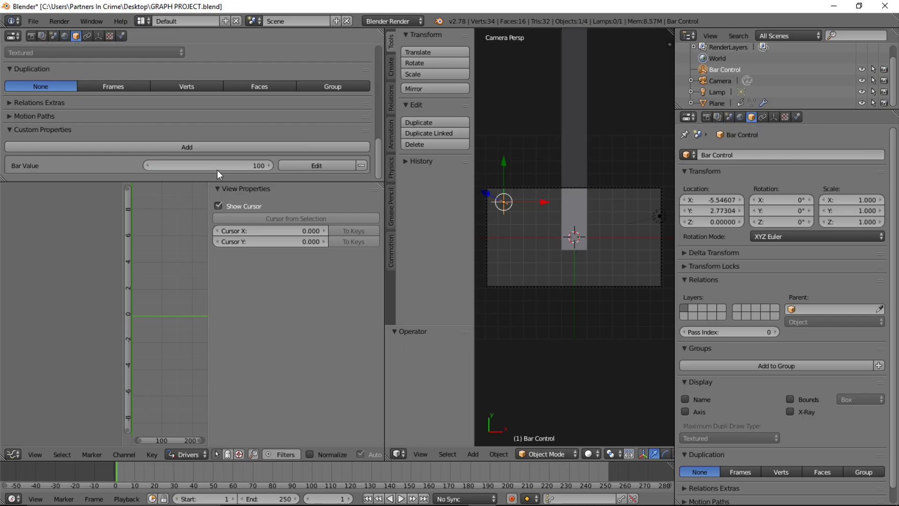
Step: Select the Plane, enter Edit Mode and select its whole base edge
{"action": "scroll", "coordinate": [618, 160], "scroll_direction": "down", "scroll_amount": 3}
{"action": "scroll", "coordinate": [619, 160], "scroll_direction": "down", "scroll_amount": 2}
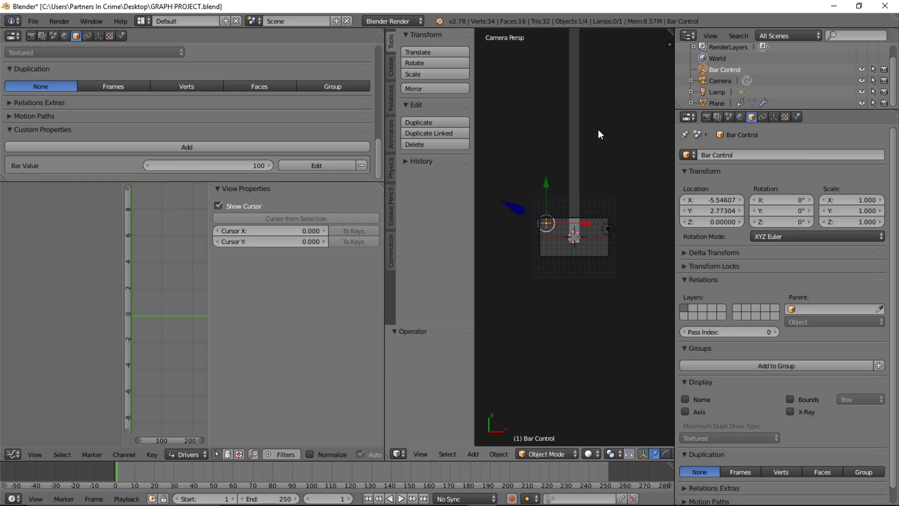
{"action": "scroll", "coordinate": [579, 249], "scroll_direction": "up", "scroll_amount": 5}
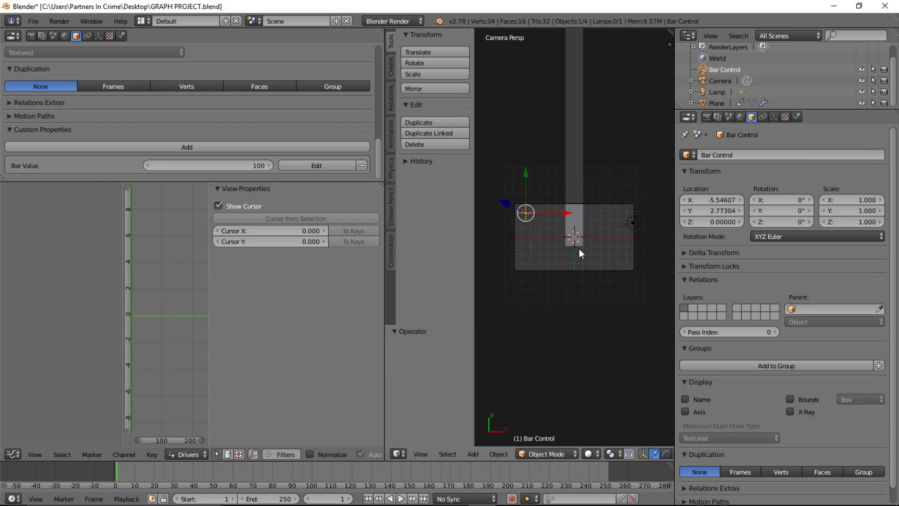
{"action": "right_click", "coordinate": [576, 248]}
{"action": "scroll", "coordinate": [575, 246], "scroll_direction": "up", "scroll_amount": 2}
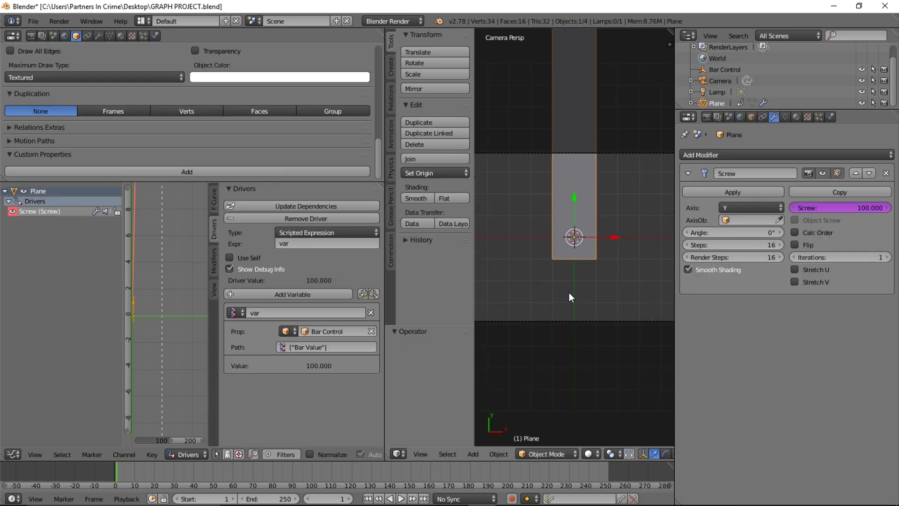
{"action": "key", "text": "Tab"}
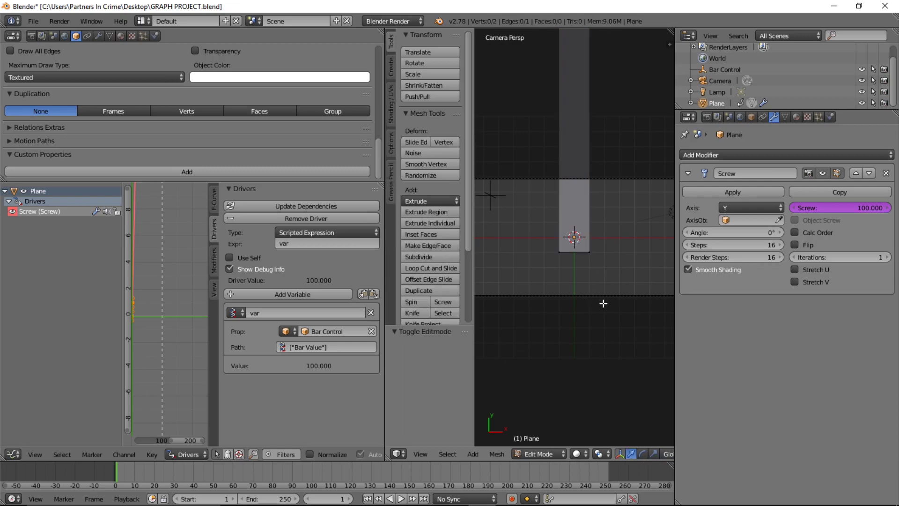
{"action": "key", "text": "a"}
{"action": "scroll", "coordinate": [625, 291], "scroll_direction": "up", "scroll_amount": 1}
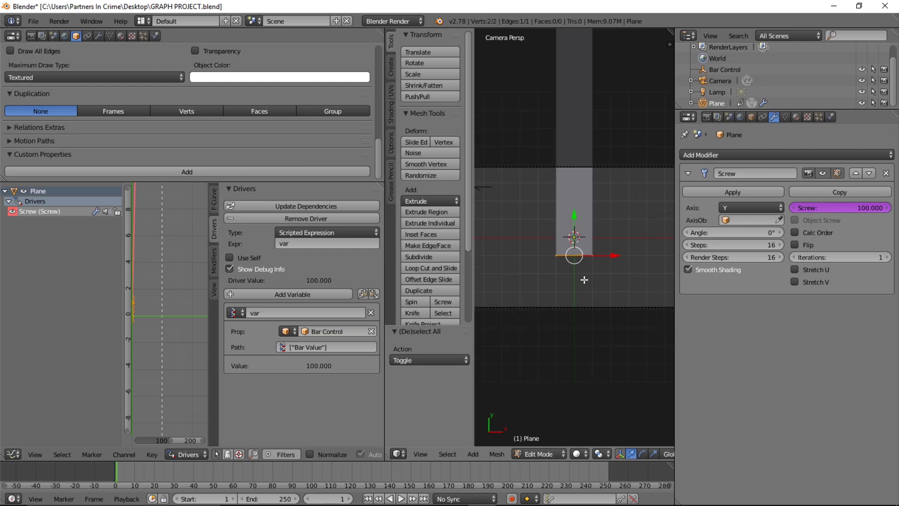
Step: Narrow the bar by scaling its base edge to about 0.152
{"action": "key", "text": "s"}
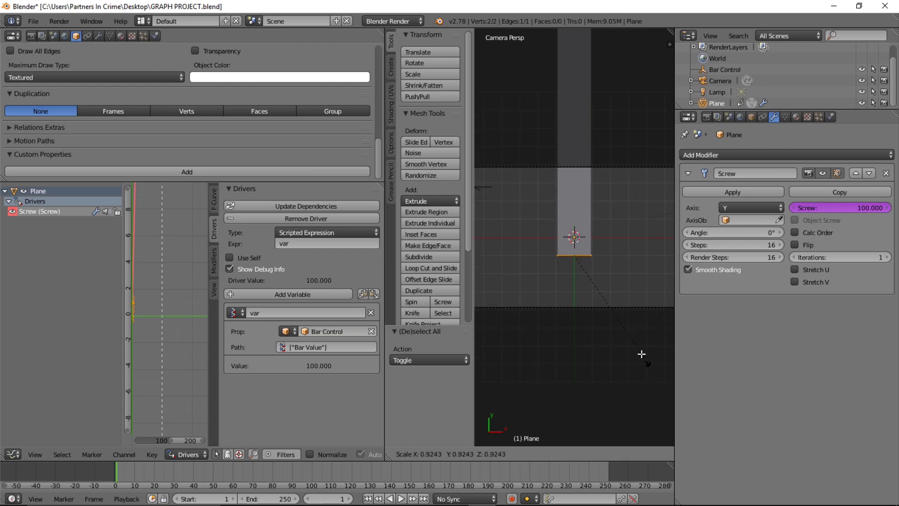
{"action": "right_click", "coordinate": [581, 268]}
{"action": "scroll", "coordinate": [584, 365], "scroll_direction": "down", "scroll_amount": 3}
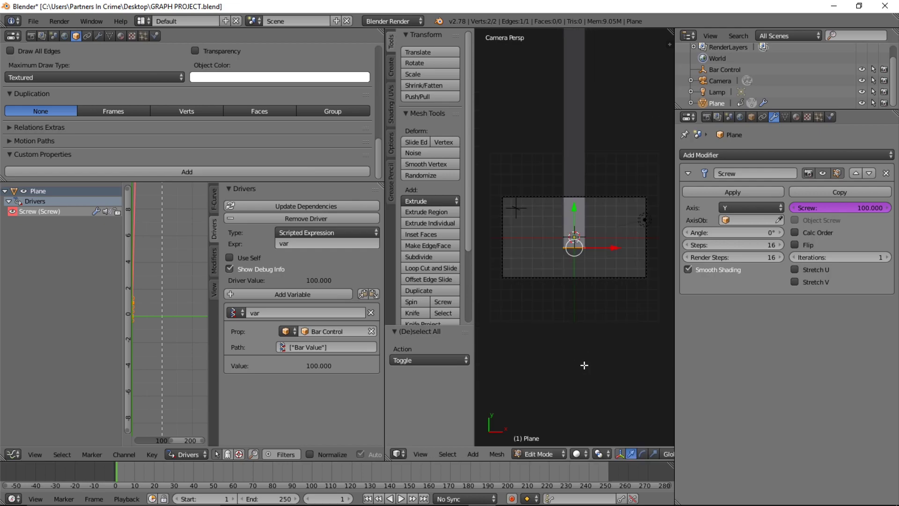
{"action": "scroll", "coordinate": [584, 365], "scroll_direction": "down", "scroll_amount": 1}
{"action": "key", "text": "s"}
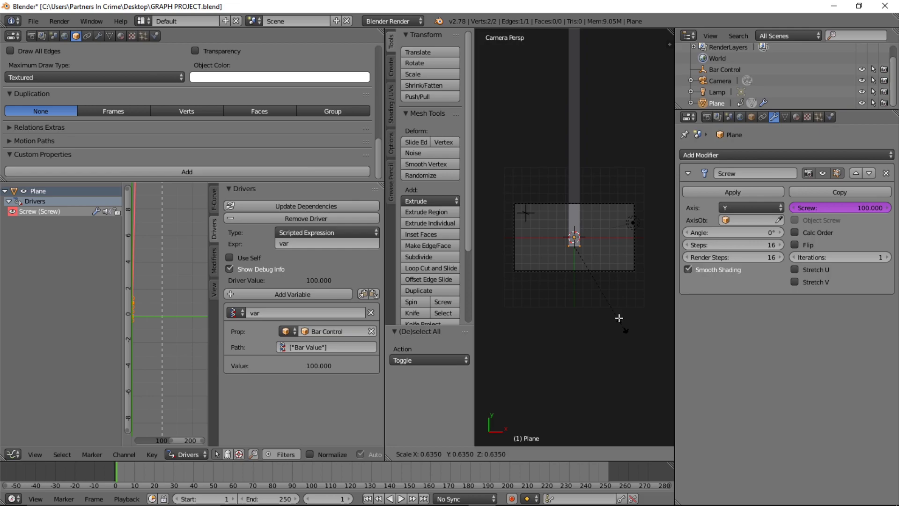
{"action": "left_click", "coordinate": [581, 259]}
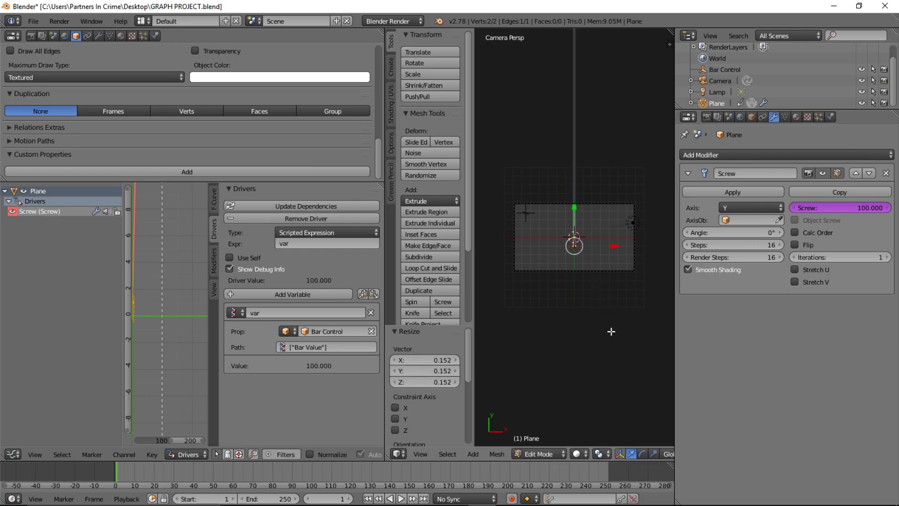
{"action": "scroll", "coordinate": [598, 345], "scroll_direction": "down", "scroll_amount": 1}
{"action": "key", "text": "s"}
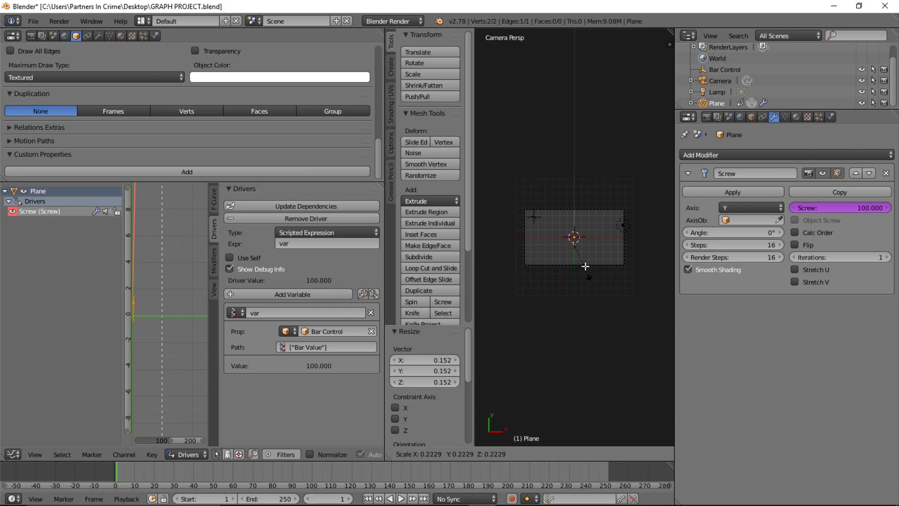
{"action": "right_click", "coordinate": [586, 266]}
Step: In Object Mode, scale the bar to about 0.055 along Y and move it about -1.92 along Y
{"action": "scroll", "coordinate": [594, 295], "scroll_direction": "up", "scroll_amount": 6}
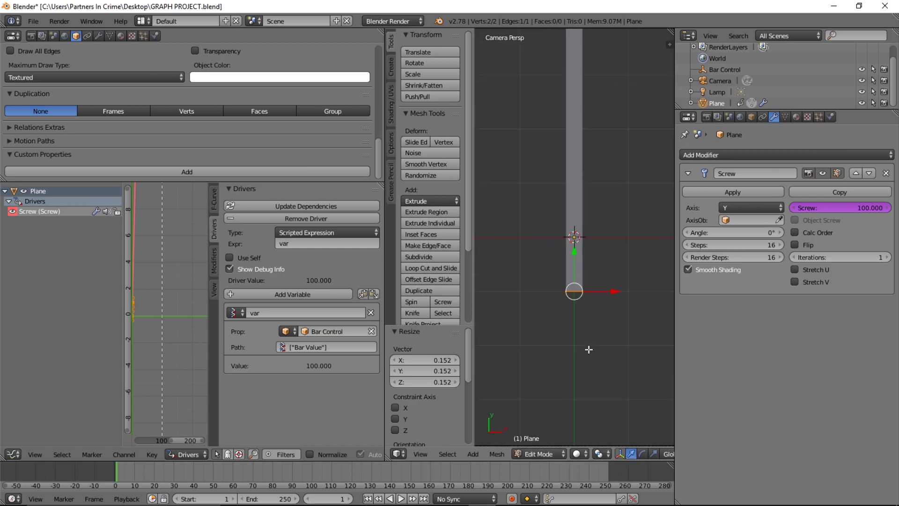
{"action": "key", "text": "Tab"}
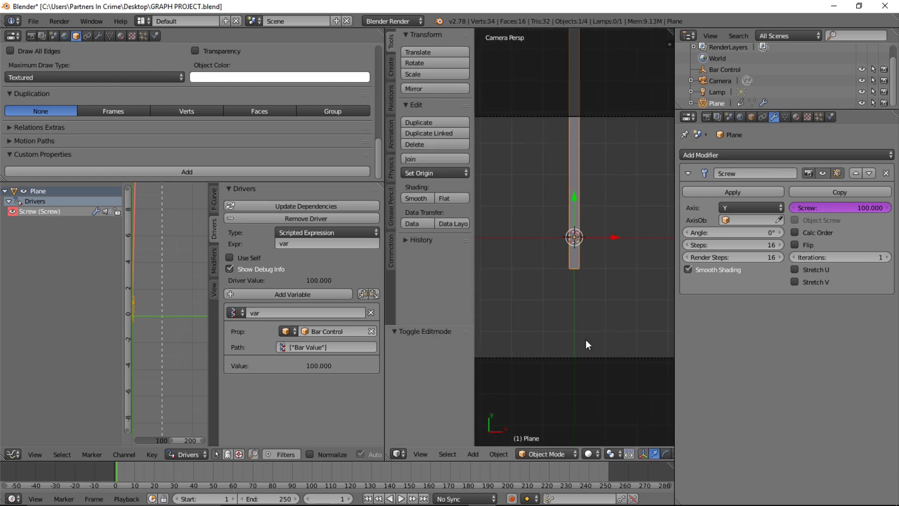
{"action": "key", "text": "s"}
{"action": "key", "text": "y"}
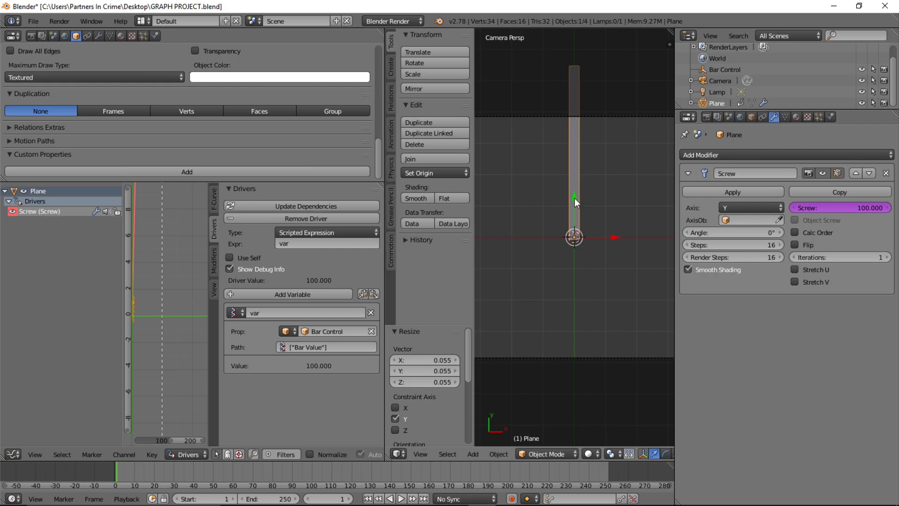
{"action": "left_click_drag", "start_coordinate": [575, 198], "coordinate": [589, 259]}
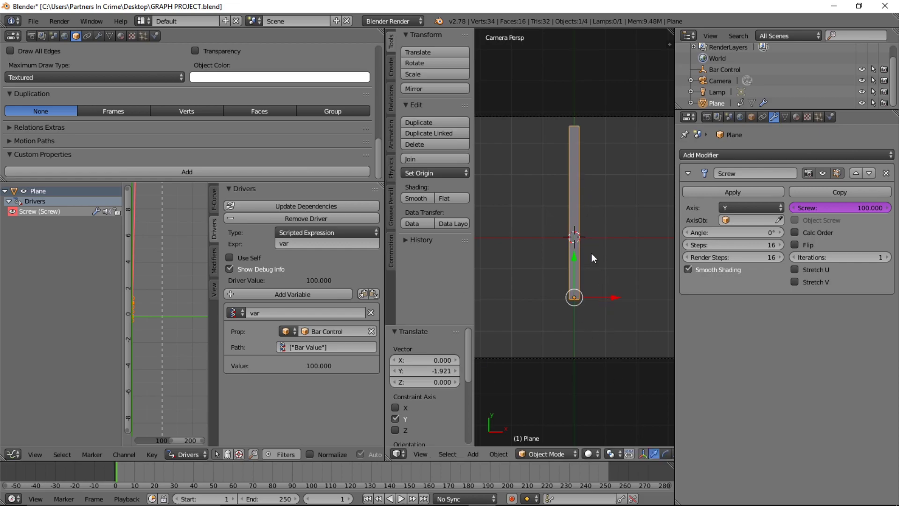
Step: Shorten the bar by scaling it to about 0.469 along Y
{"action": "key", "text": "s"}
{"action": "key", "text": "y"}
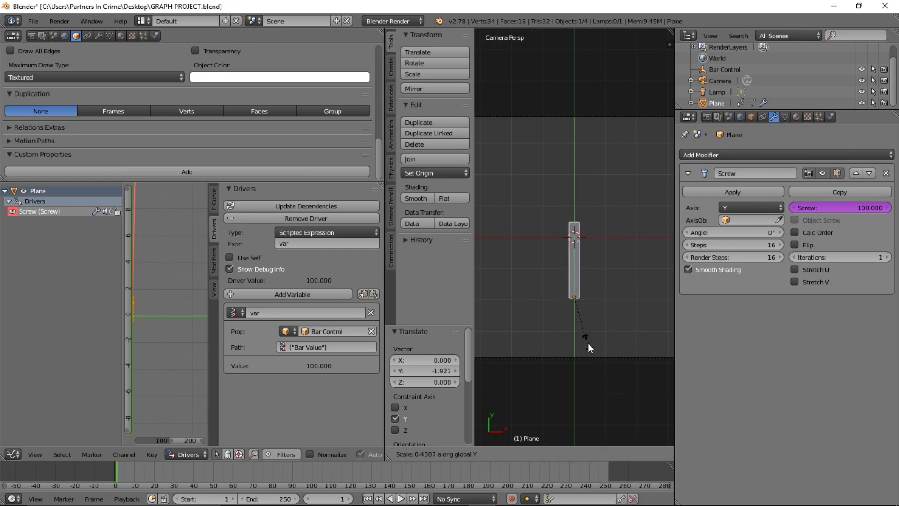
{"action": "left_click", "coordinate": [588, 344]}
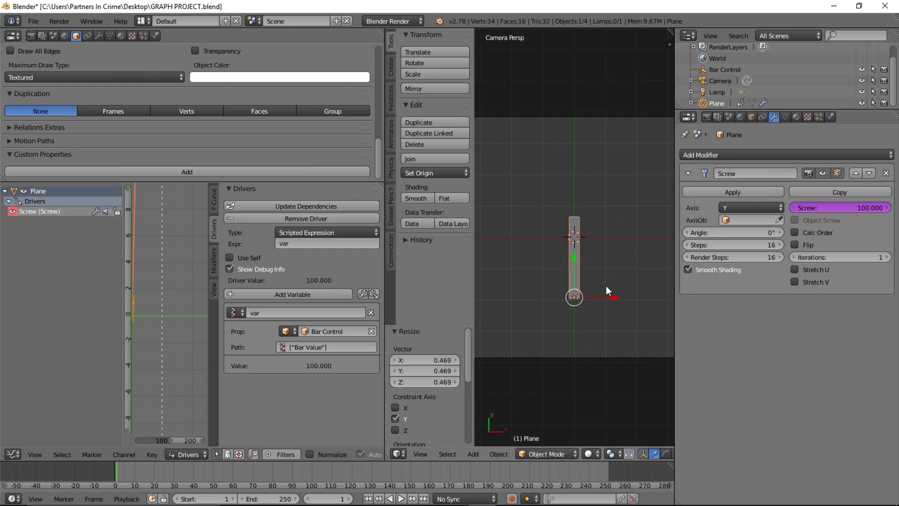
{"action": "key", "text": "Tab"}
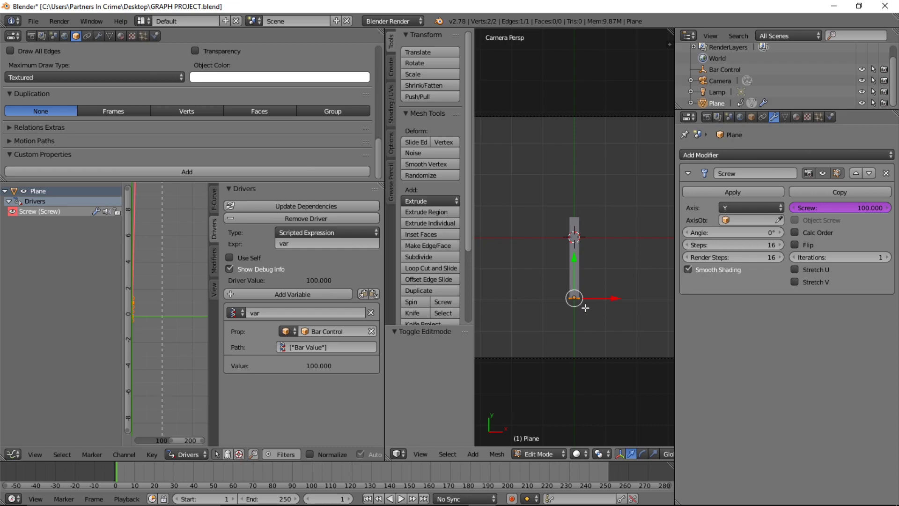
{"action": "key", "text": "s"}
{"action": "key", "text": "x"}
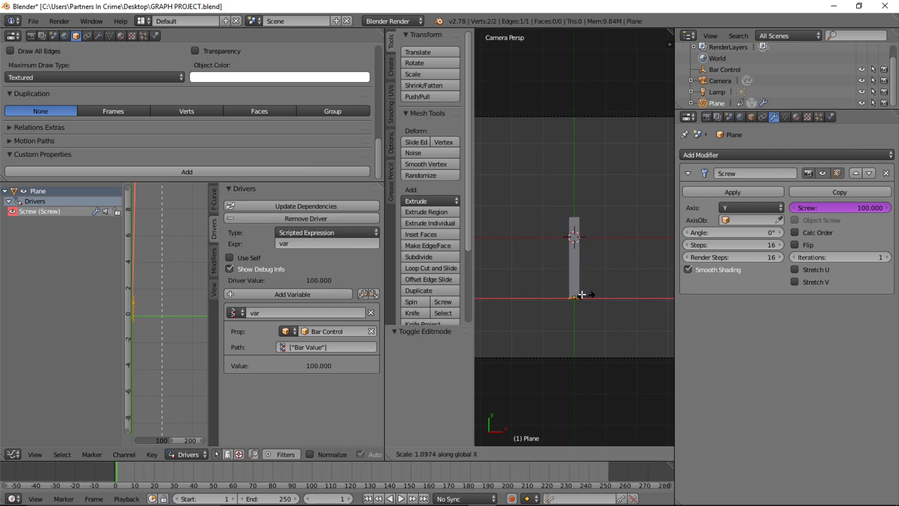
{"action": "left_click", "coordinate": [598, 307]}
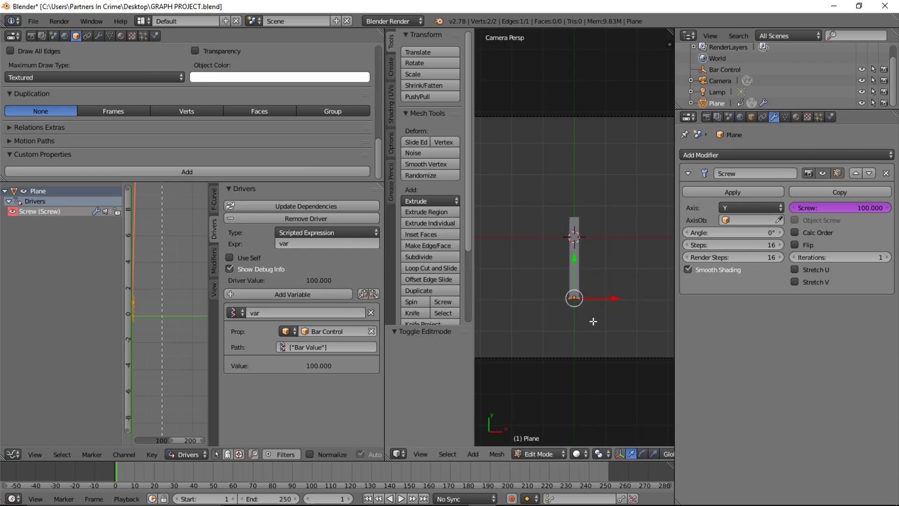
{"action": "key", "text": "s"}
{"action": "key", "text": "x"}
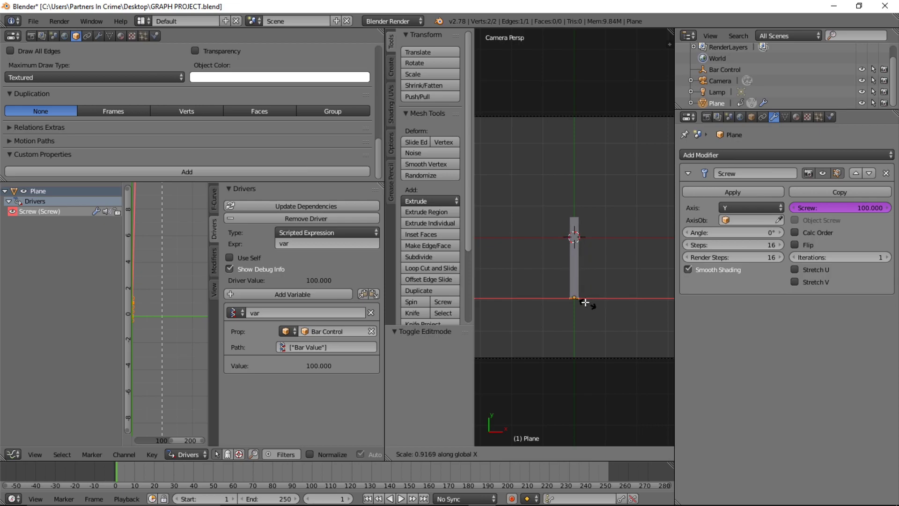
{"action": "left_click", "coordinate": [589, 312]}
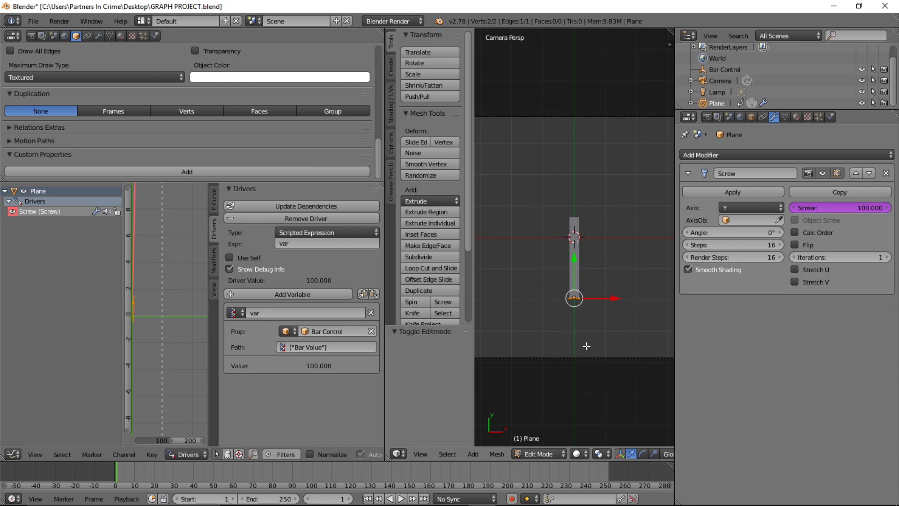
{"action": "middle_click_drag", "start_coordinate": [586, 334], "coordinate": [592, 324], "text": "shift"}
{"action": "key", "text": "Tab"}
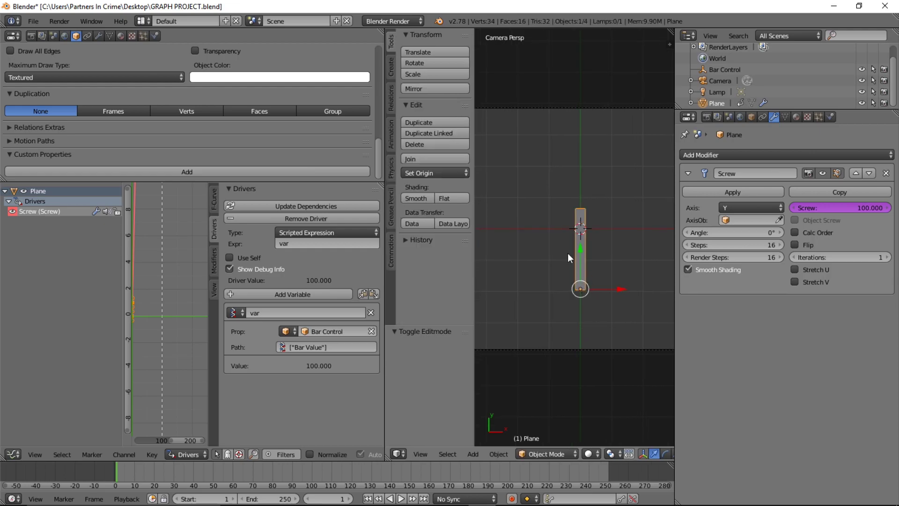
Step: Set the 3D view's pivot point to the 3D Cursor
{"action": "scroll", "coordinate": [560, 241], "scroll_direction": "up", "scroll_amount": 2}
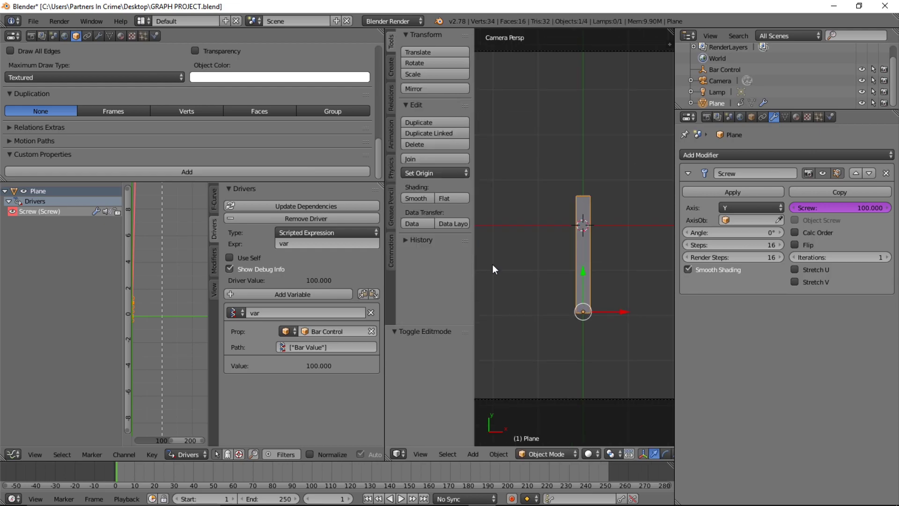
{"action": "scroll", "coordinate": [585, 225], "scroll_direction": "down", "scroll_amount": 4}
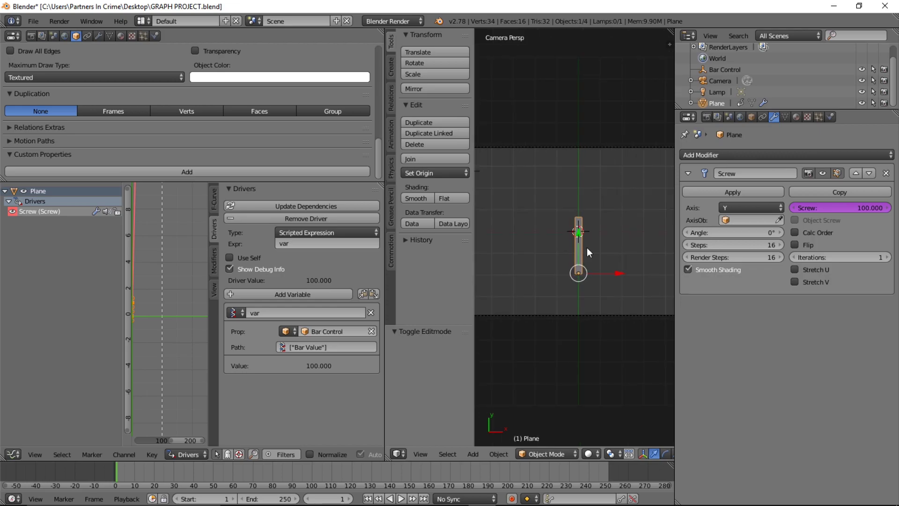
{"action": "scroll", "coordinate": [502, 174], "scroll_direction": "down", "scroll_amount": 2}
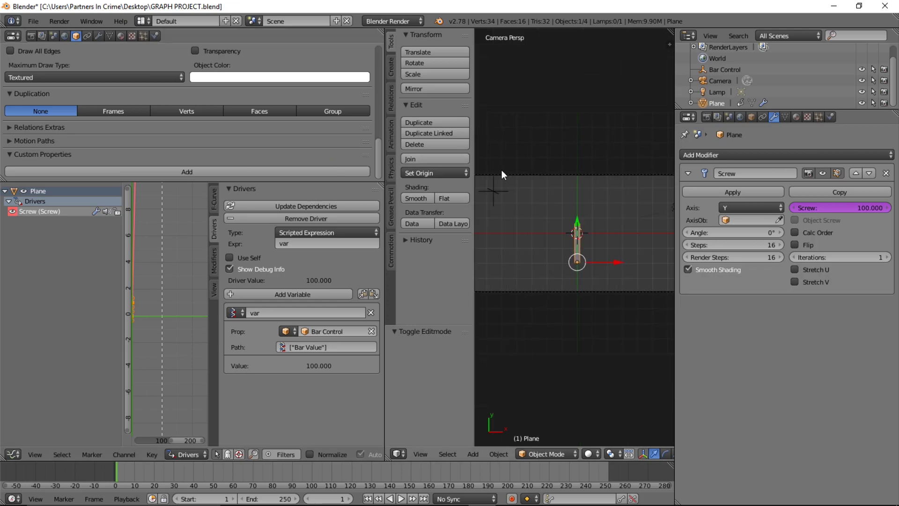
{"action": "scroll", "coordinate": [588, 256], "scroll_direction": "up", "scroll_amount": 3}
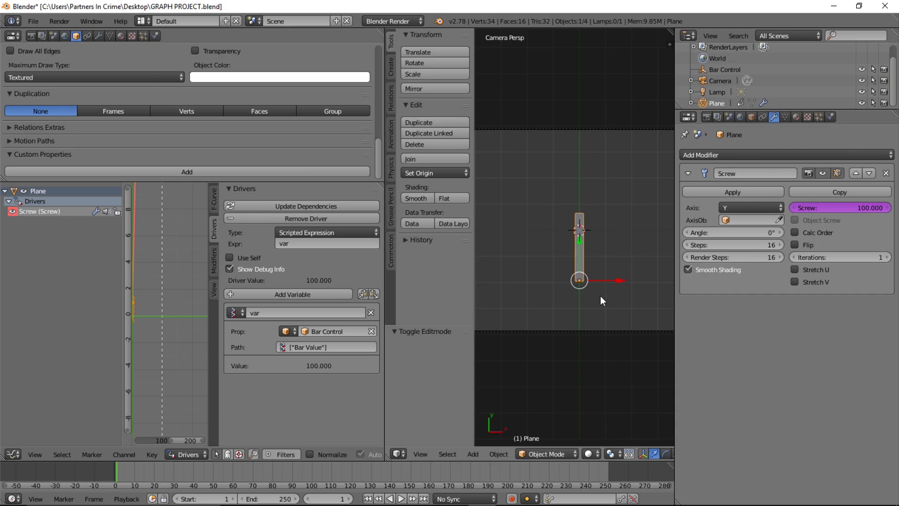
{"action": "scroll", "coordinate": [581, 286], "scroll_direction": "up", "scroll_amount": 2}
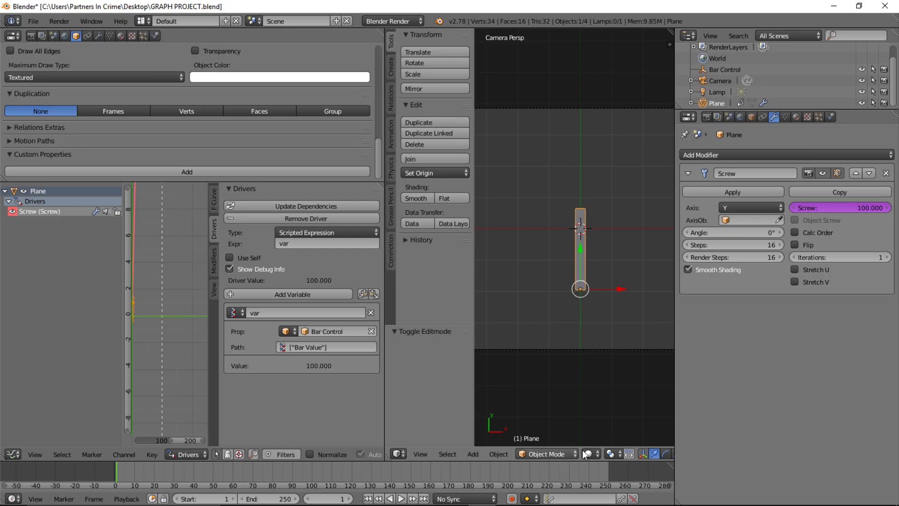
{"action": "left_click", "coordinate": [610, 454]}
{"action": "left_click", "coordinate": [622, 427]}
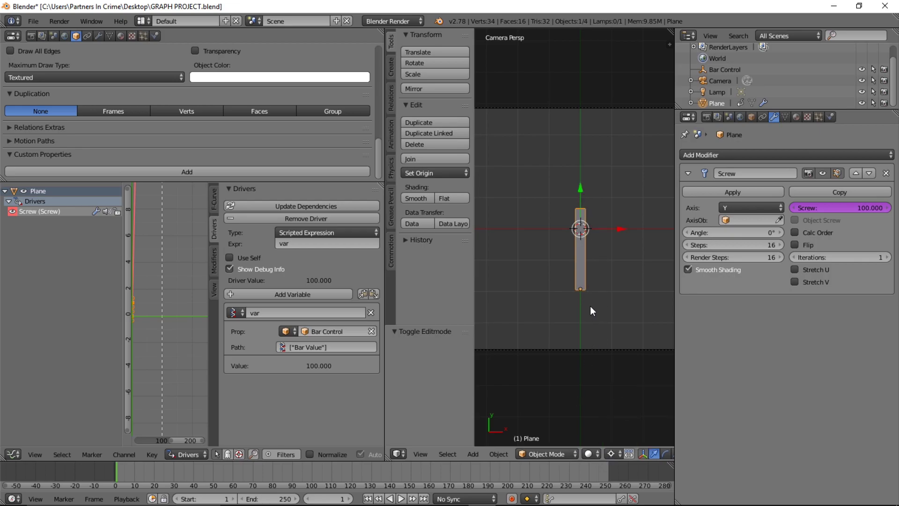
Step: Place the 3D cursor at the bar's base and scale the bar to about 1.133 along Y from there
{"action": "left_click", "coordinate": [581, 289]}
{"action": "key", "text": "s"}
{"action": "key", "text": "y"}
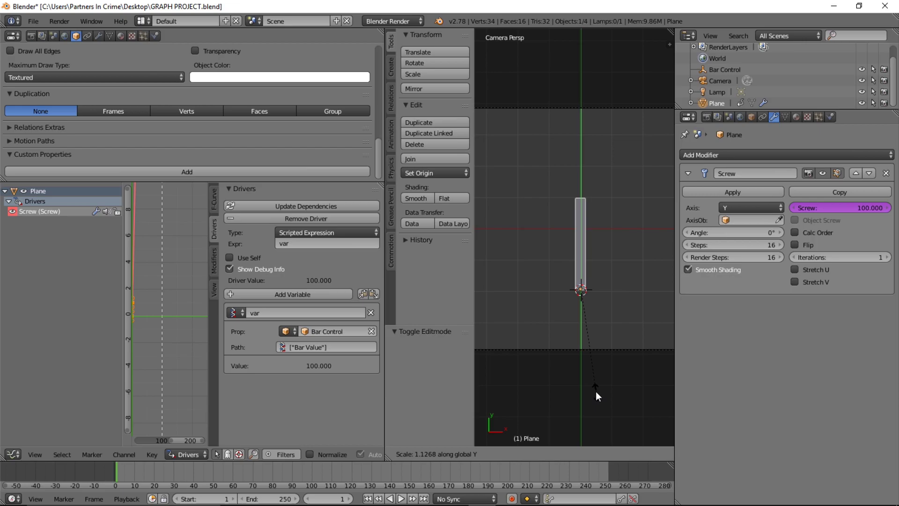
{"action": "left_click", "coordinate": [596, 393]}
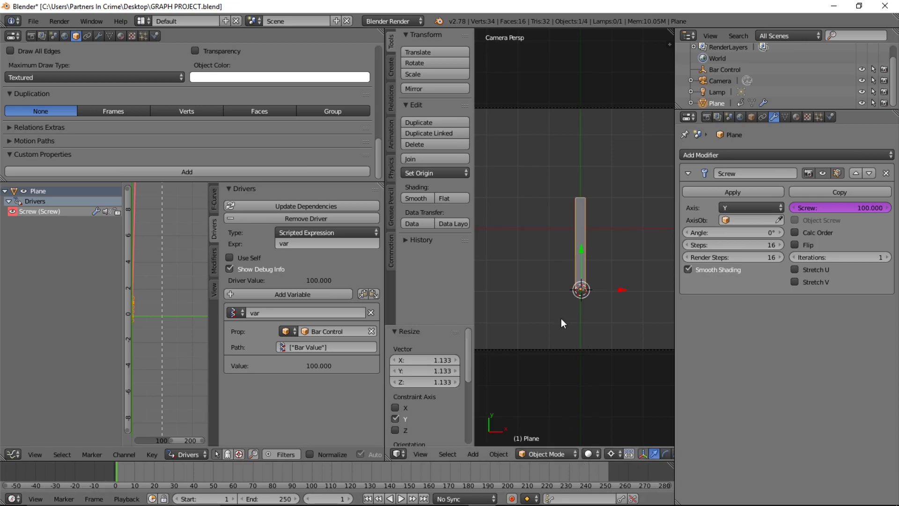
{"action": "scroll", "coordinate": [569, 206], "scroll_direction": "down", "scroll_amount": 4}
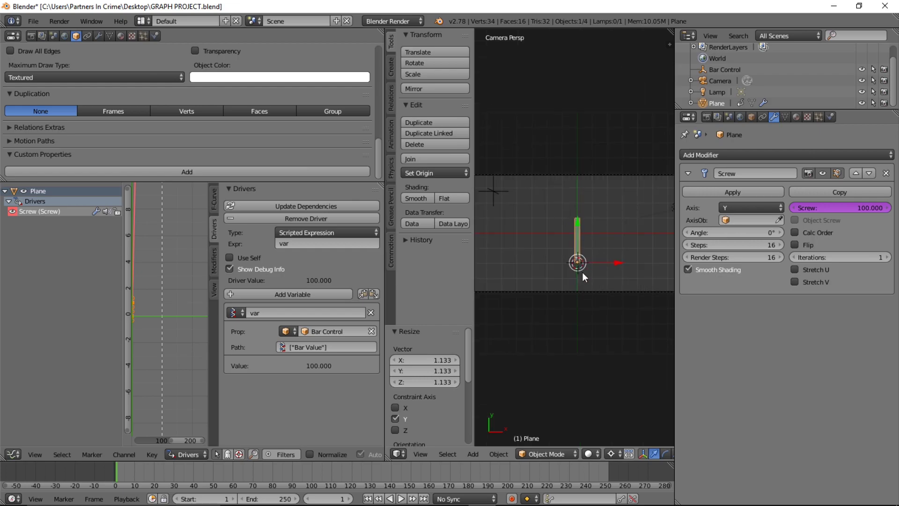
{"action": "scroll", "coordinate": [583, 269], "scroll_direction": "up", "scroll_amount": 2}
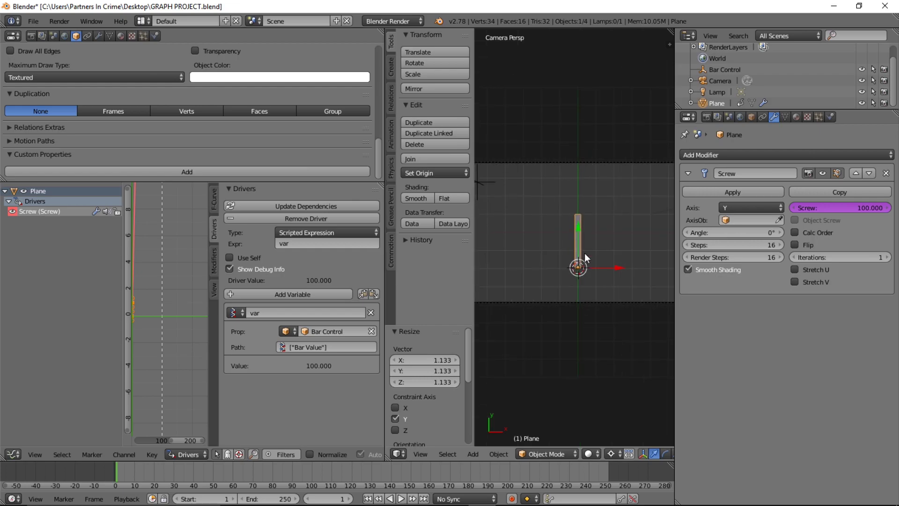
{"action": "scroll", "coordinate": [584, 253], "scroll_direction": "down", "scroll_amount": 2}
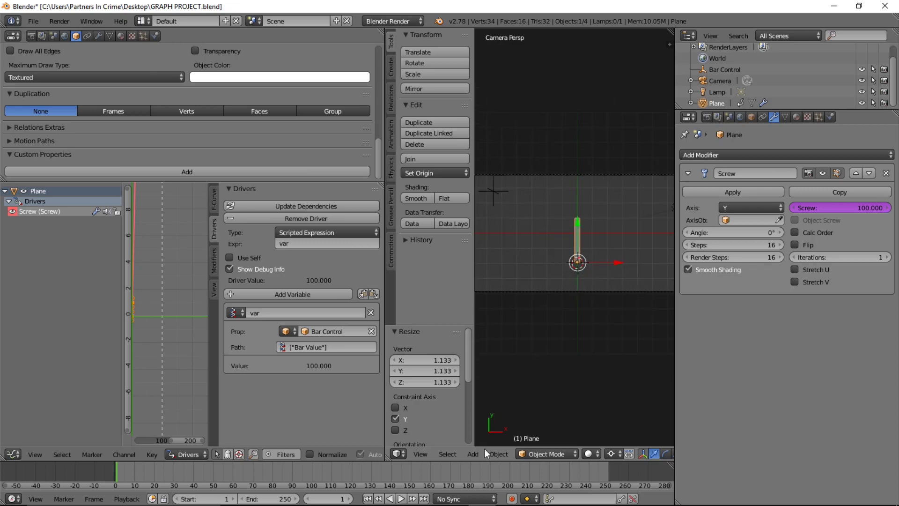
Step: Switch to the web browser and look over the leomoon-studios/blender-text-counter page on GitHub
{"action": "left_click", "coordinate": [262, 494]}
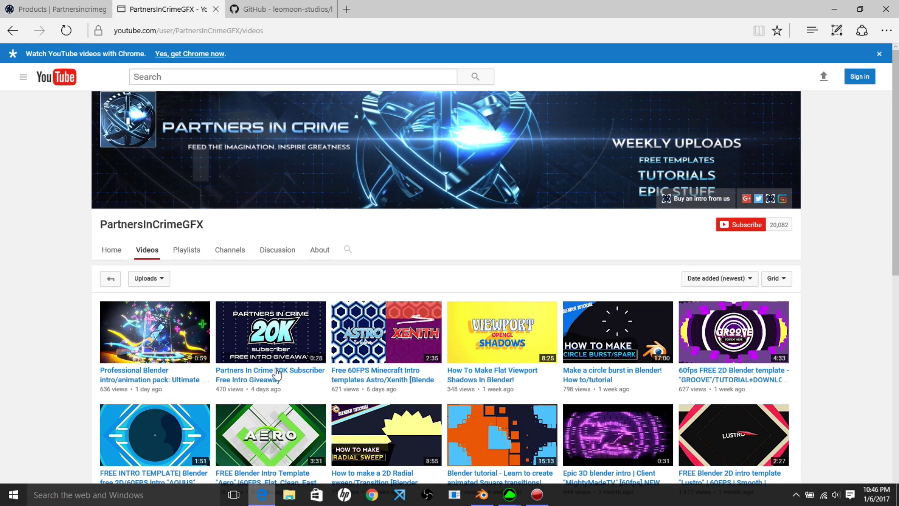
{"action": "left_click", "coordinate": [253, 10]}
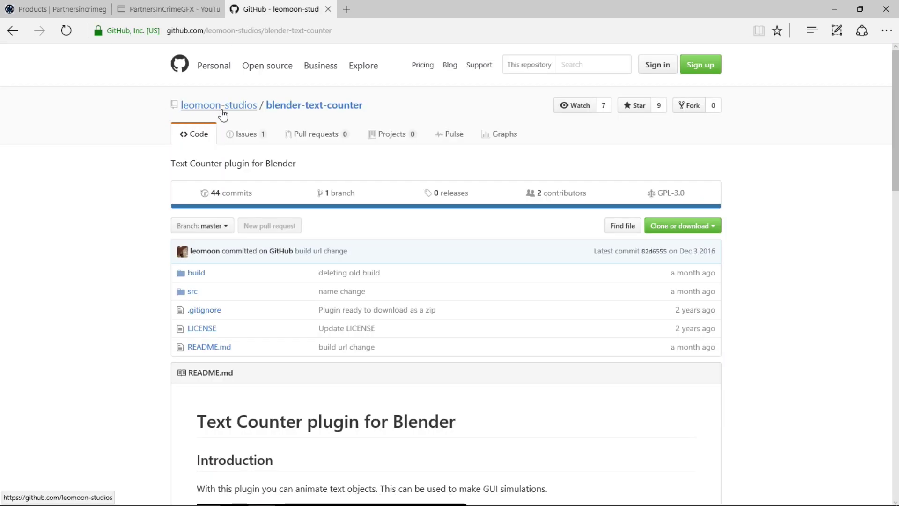
{"action": "left_click", "coordinate": [245, 31]}
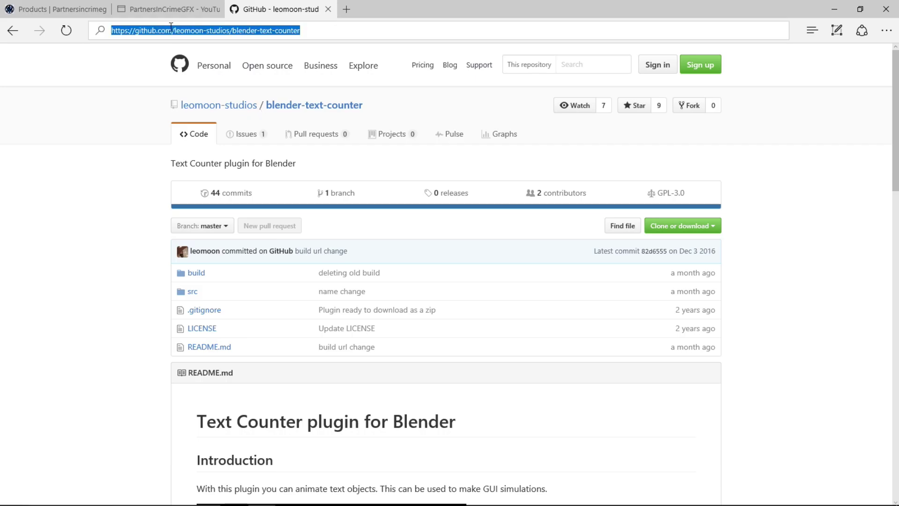
{"action": "scroll", "coordinate": [484, 301], "scroll_direction": "down", "scroll_amount": 7}
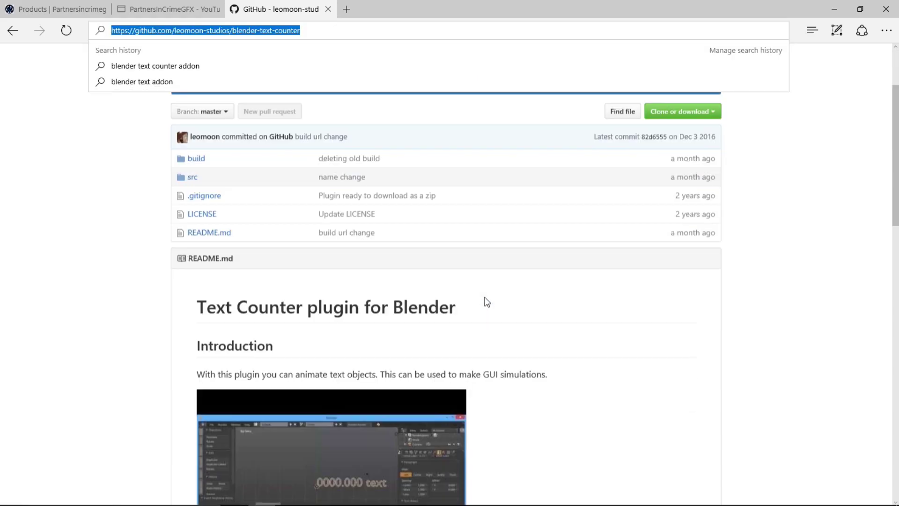
{"action": "scroll", "coordinate": [486, 300], "scroll_direction": "up", "scroll_amount": 9}
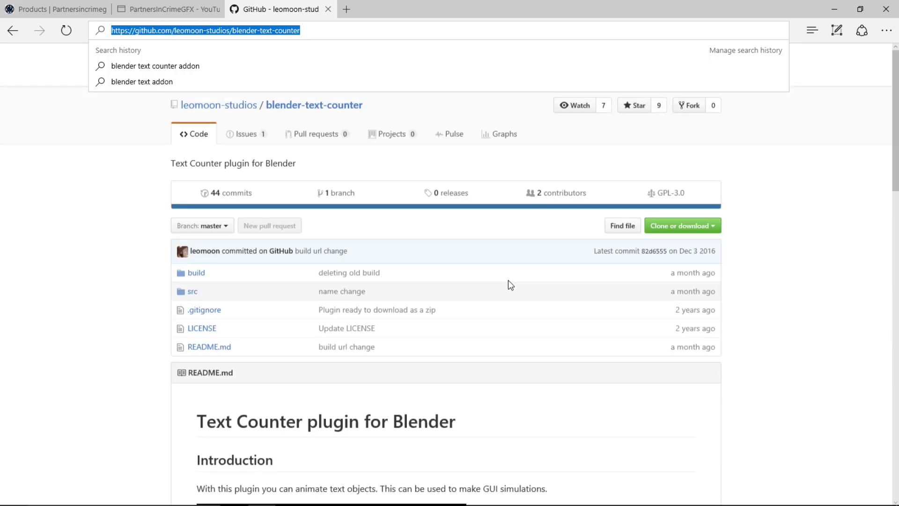
Step: Download the blender-text-counter repository as a ZIP and show the file in its Downloads folder
{"action": "left_click", "coordinate": [684, 225]}
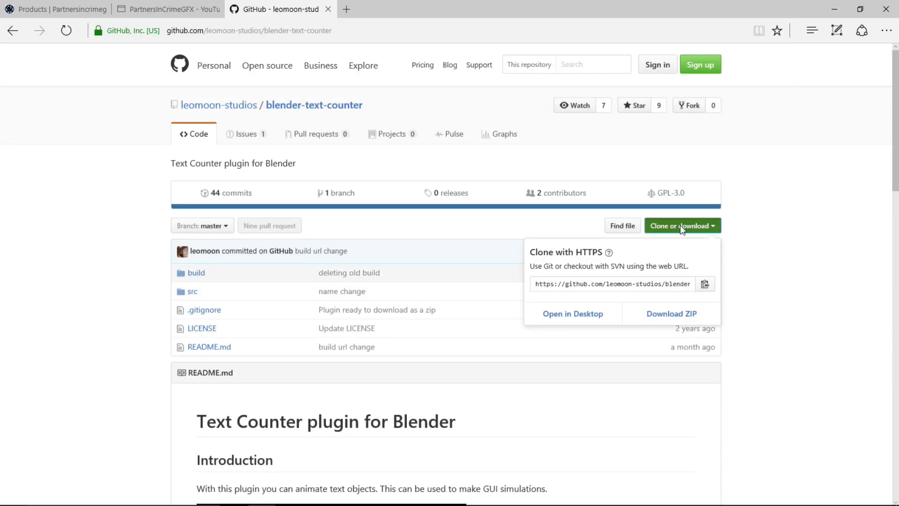
{"action": "left_click", "coordinate": [679, 315]}
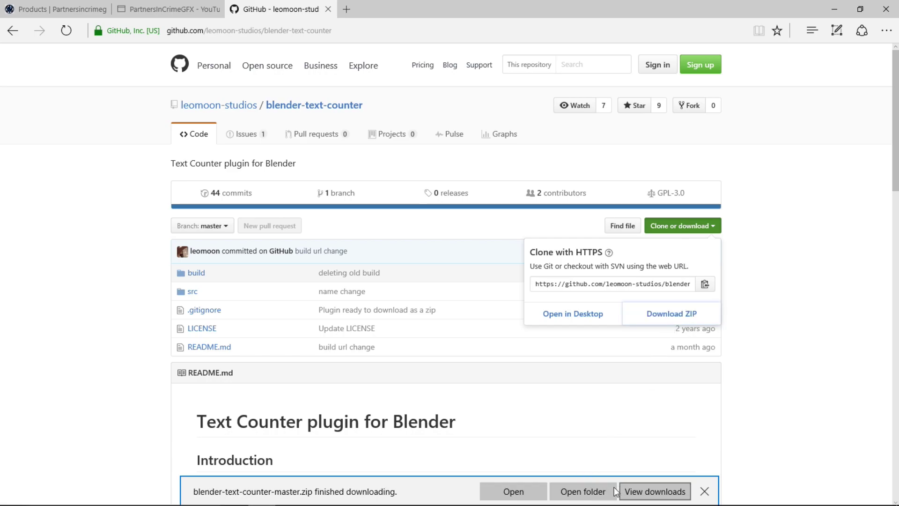
{"action": "left_click", "coordinate": [599, 494]}
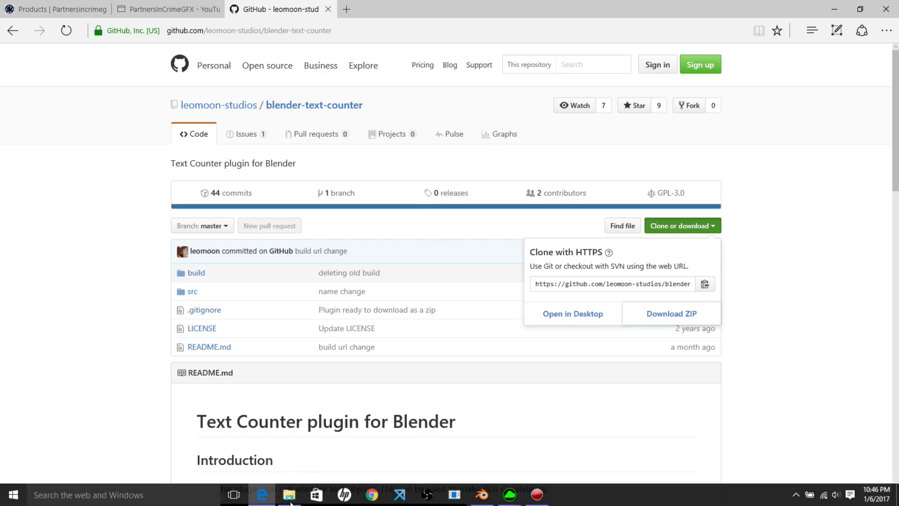
{"action": "left_click", "coordinate": [290, 453]}
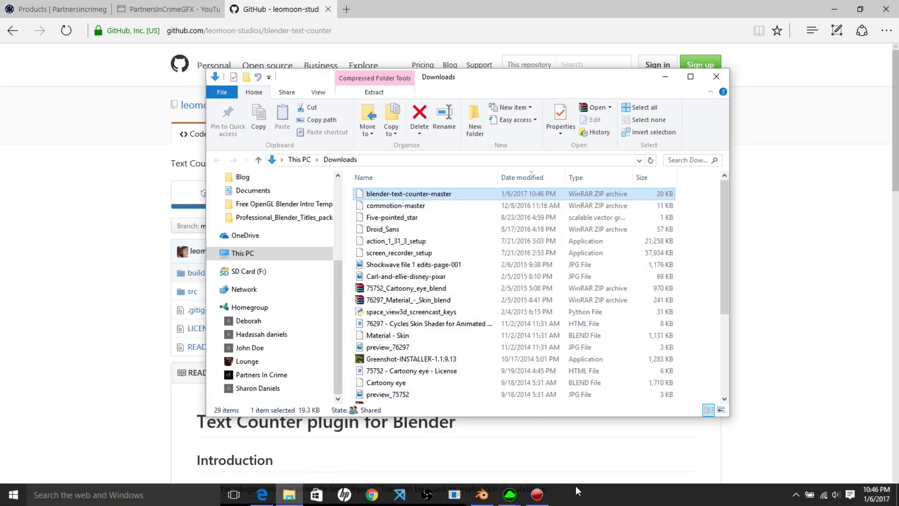
Step: Switch back to Blender, change the Graph Editor area to User Preferences and show the Add-ons section
{"action": "mouse_move", "coordinate": [577, 492]}
{"action": "left_click", "coordinate": [482, 494]}
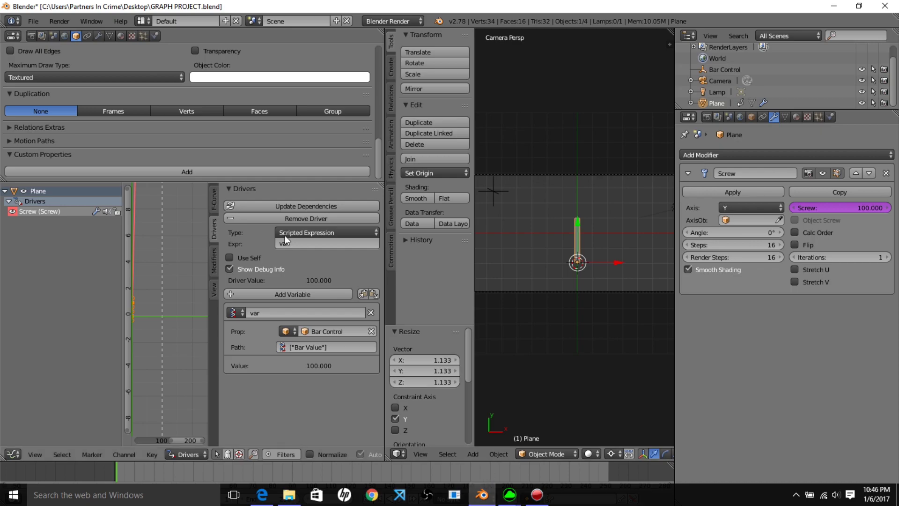
{"action": "left_click", "coordinate": [13, 454]}
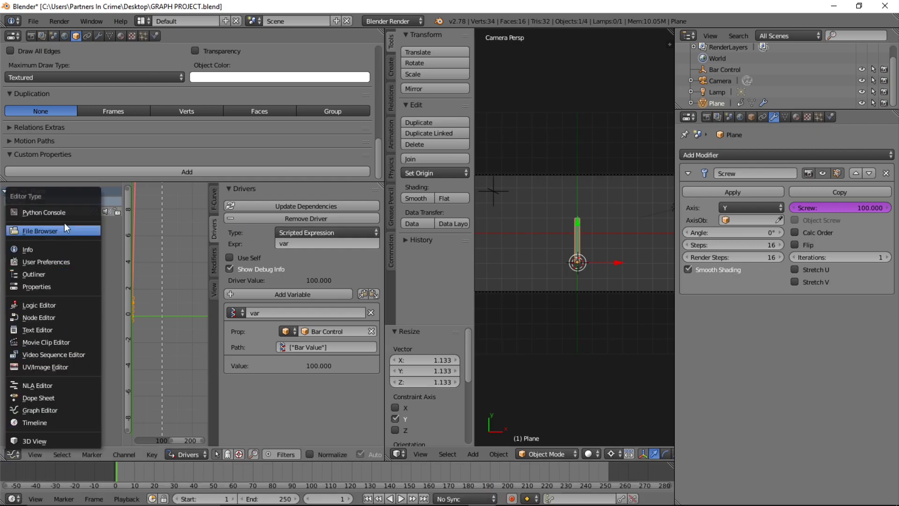
{"action": "left_click", "coordinate": [62, 260]}
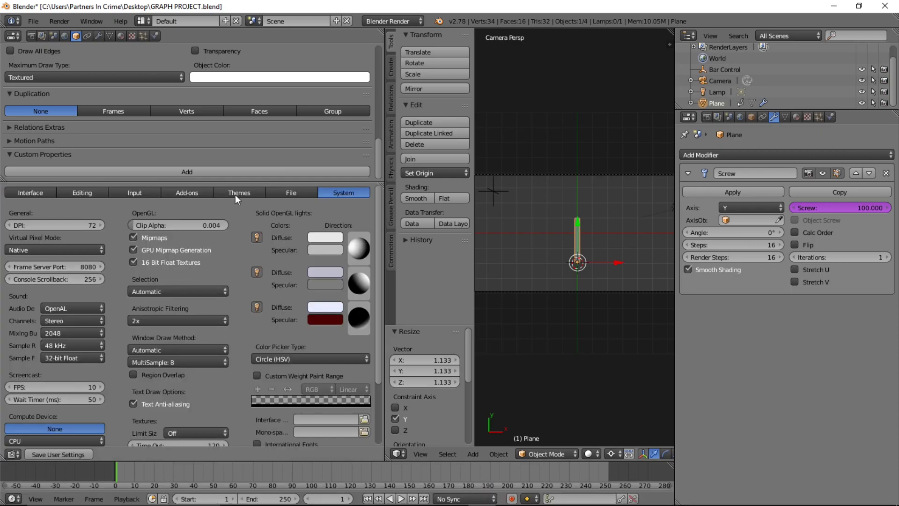
{"action": "left_click", "coordinate": [208, 191]}
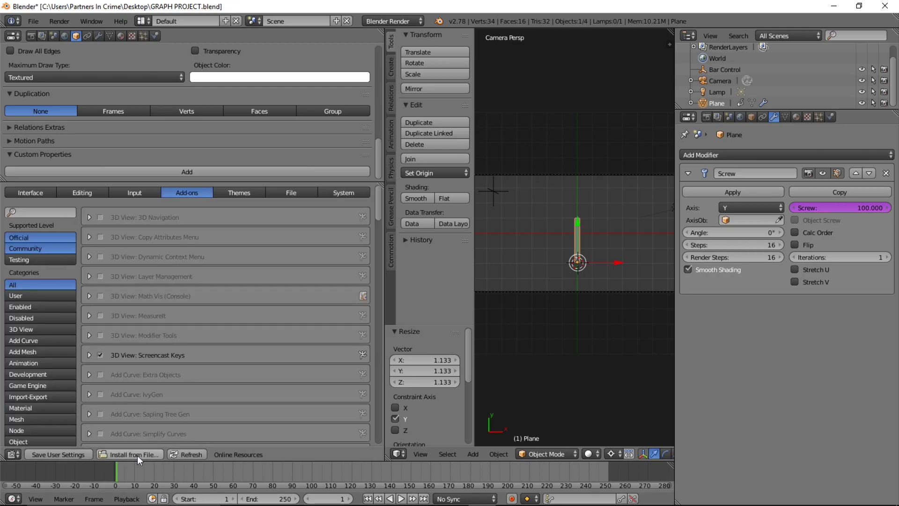
Step: Try to install blender-text-counter-master.zip from the Downloads folder as an add-on and search the add-ons for "text"
{"action": "left_click", "coordinate": [138, 455]}
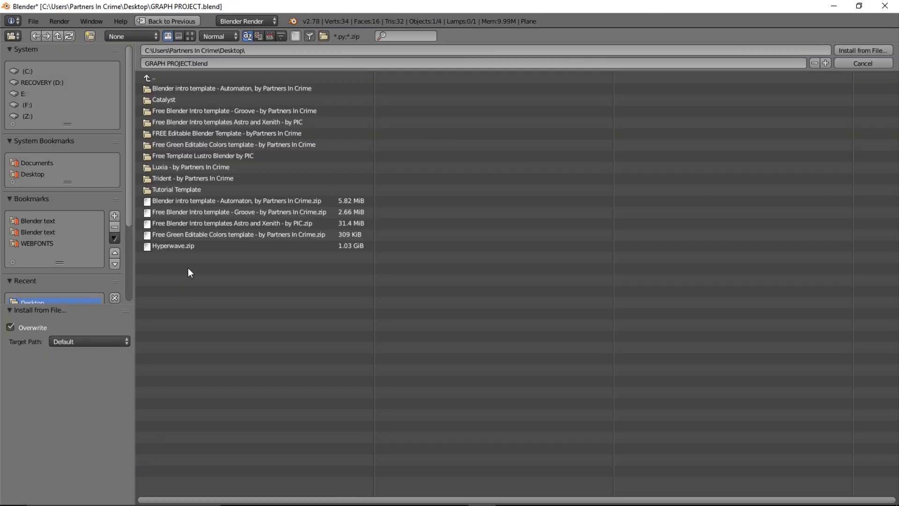
{"action": "left_click", "coordinate": [159, 77]}
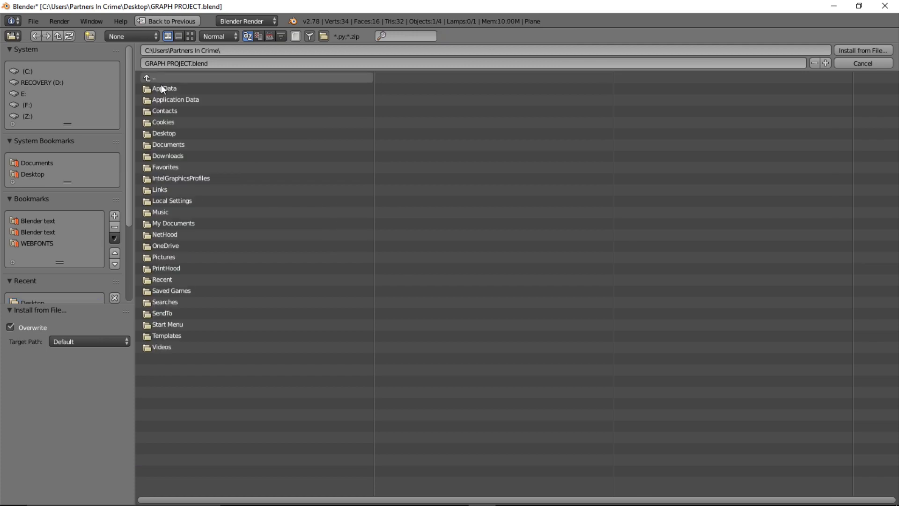
{"action": "left_click", "coordinate": [182, 156]}
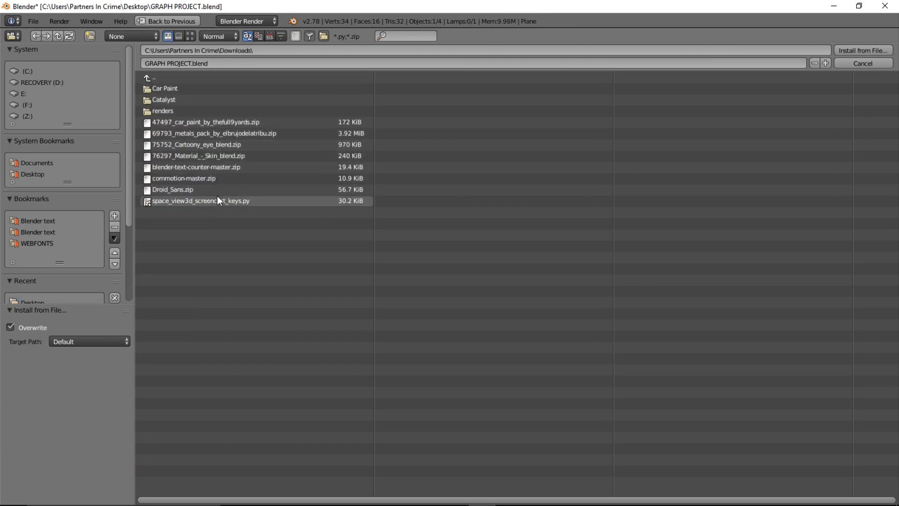
{"action": "left_click", "coordinate": [174, 168]}
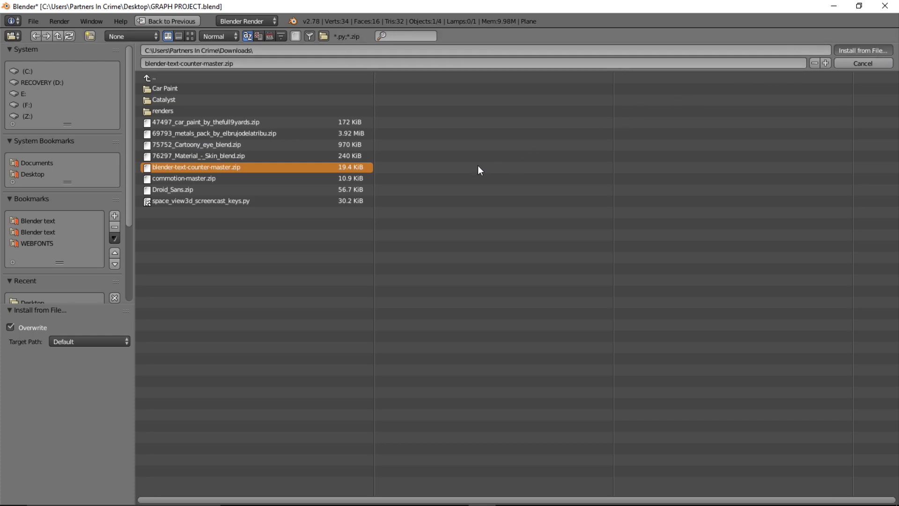
{"action": "key", "text": "Return"}
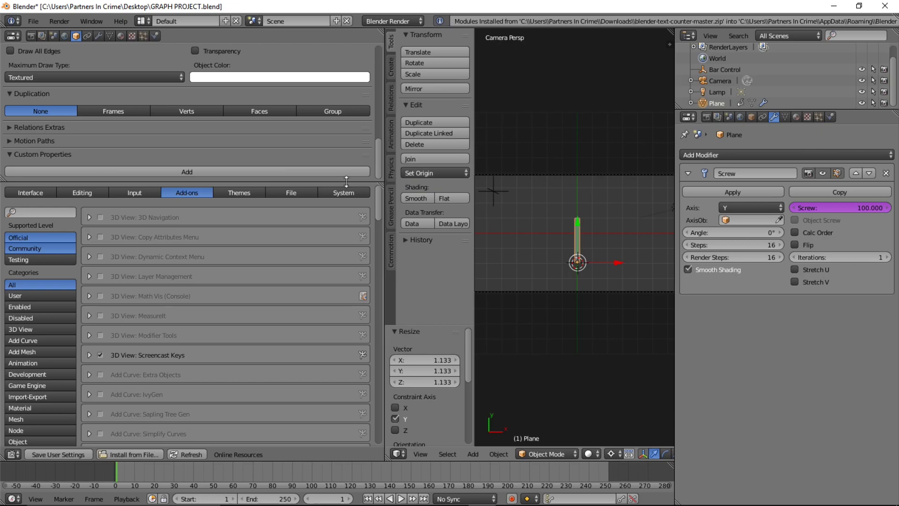
{"action": "left_click", "coordinate": [20, 213]}
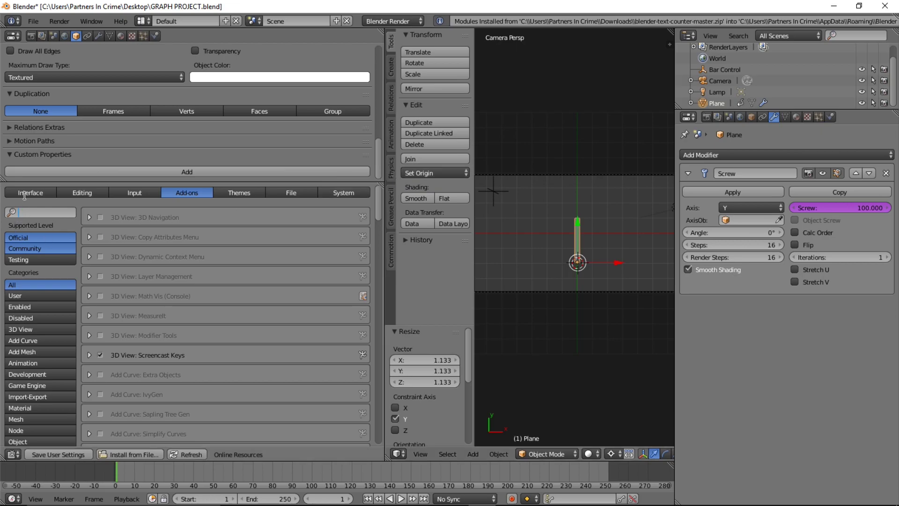
{"action": "type", "text": "text"}
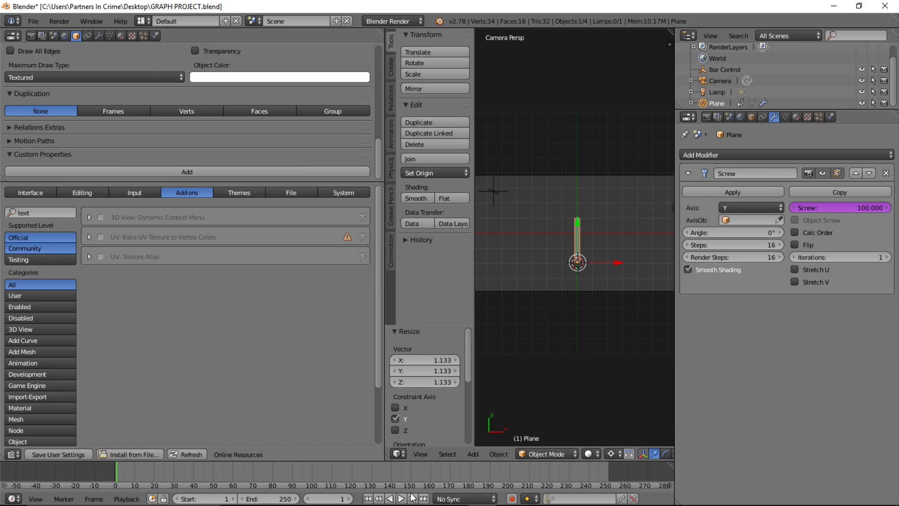
Step: Switch to the Downloads folder in File Explorer, extract the blender-text-counter-master archive there and return to Blender
{"action": "left_click", "coordinate": [293, 499]}
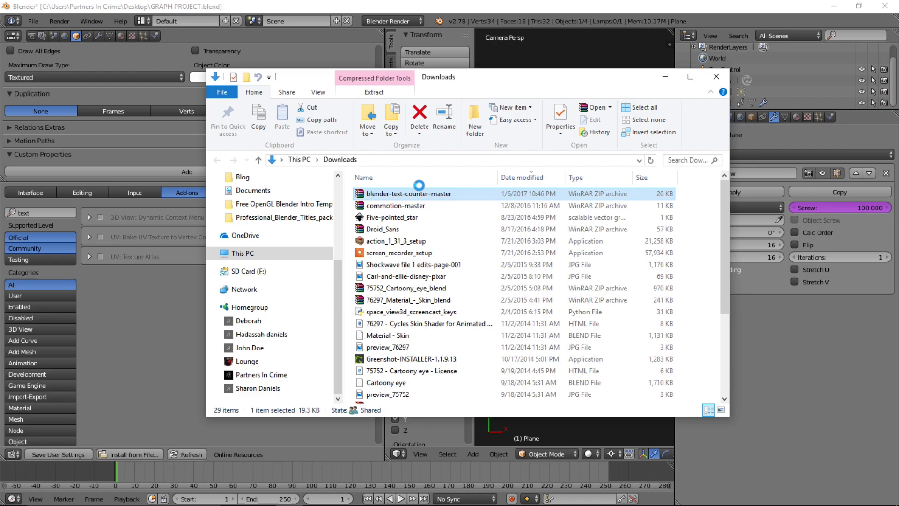
{"action": "right_click", "coordinate": [417, 192]}
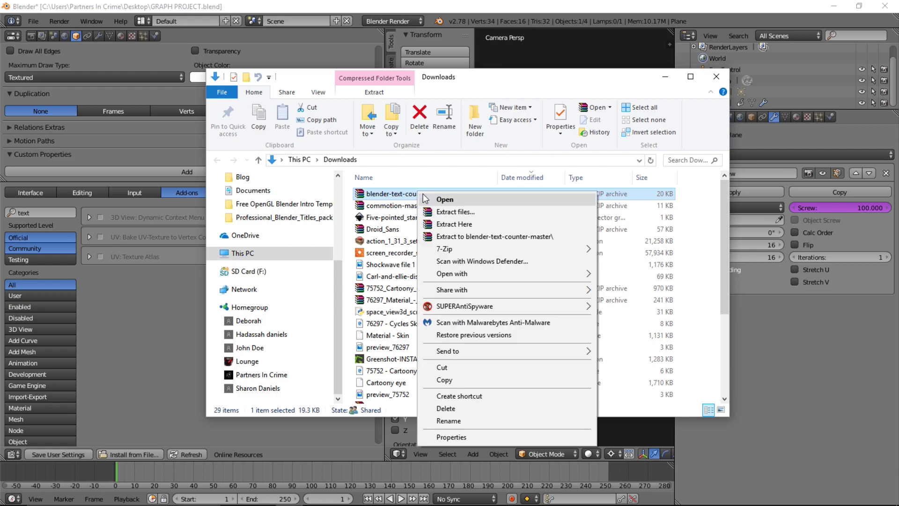
{"action": "left_click", "coordinate": [477, 218]}
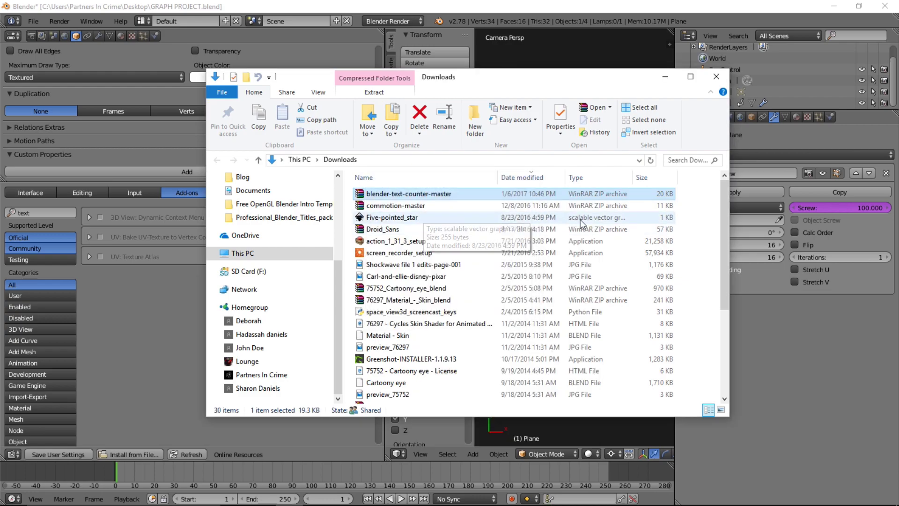
{"action": "left_click", "coordinate": [130, 311]}
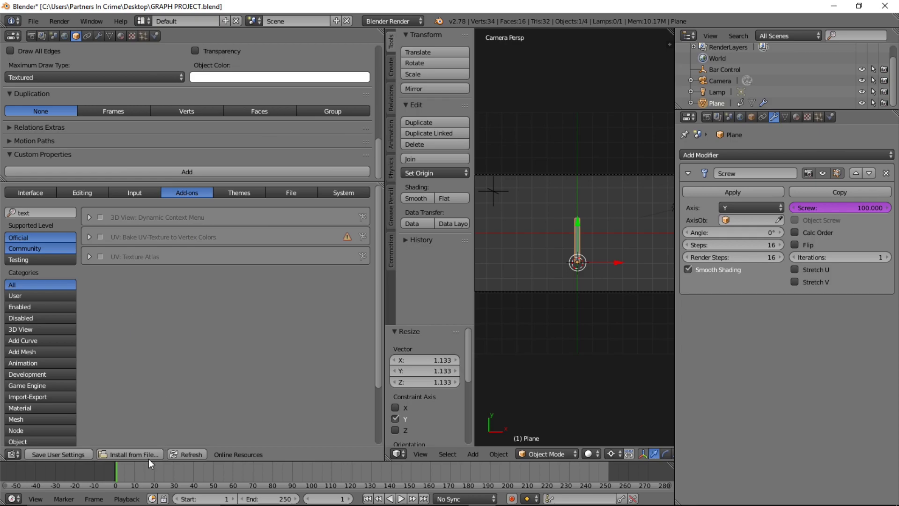
Step: Start an add-on installation from file and extract blender-text-counter-master in Downloads again, replacing all existing files, before returning to Blender's file browser
{"action": "left_click", "coordinate": [144, 454]}
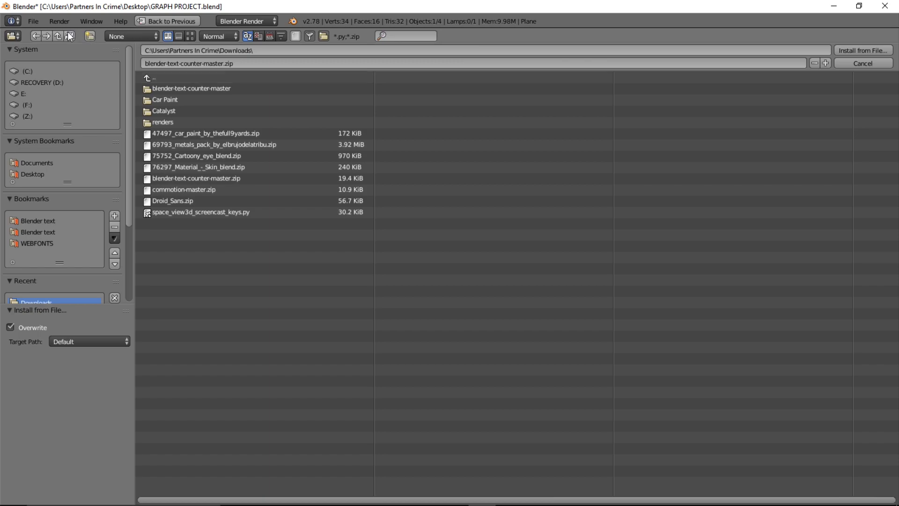
{"action": "mouse_move", "coordinate": [392, 495]}
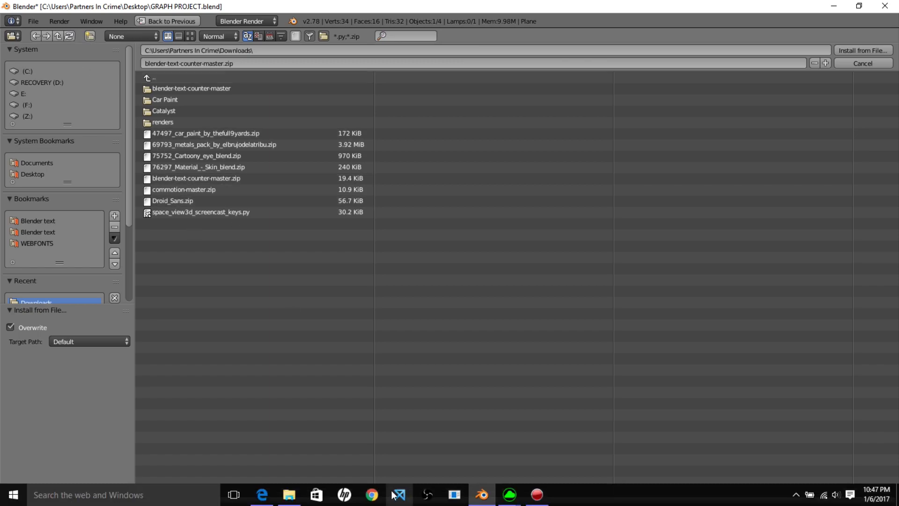
{"action": "left_click", "coordinate": [289, 495]}
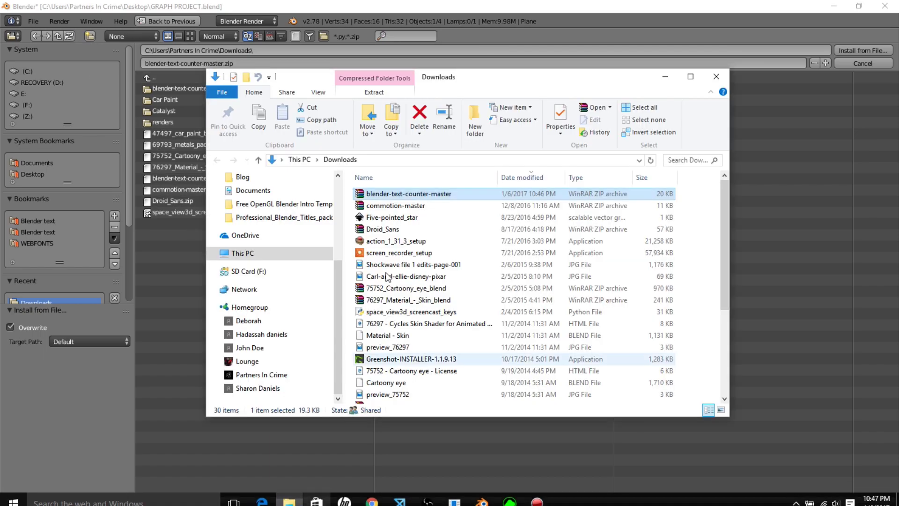
{"action": "right_click", "coordinate": [399, 202]}
{"action": "left_click", "coordinate": [379, 193]}
{"action": "right_click", "coordinate": [379, 192]}
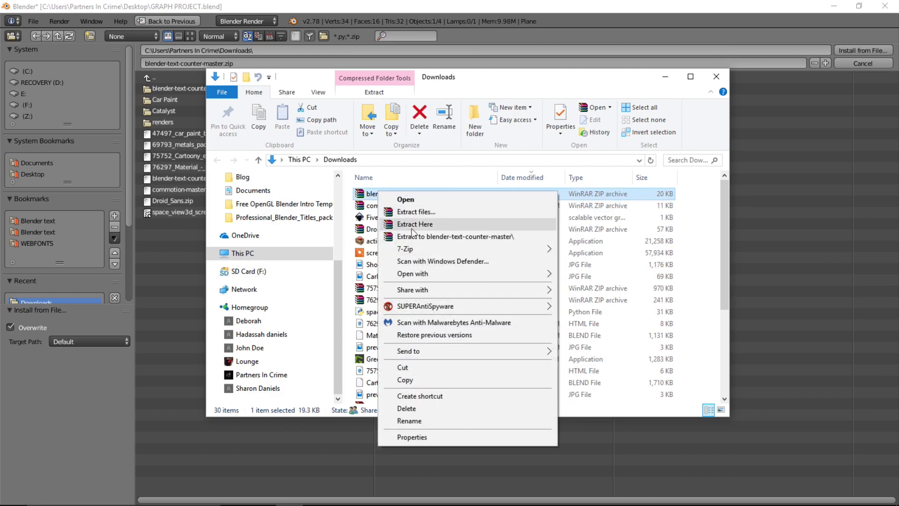
{"action": "left_click", "coordinate": [420, 225]}
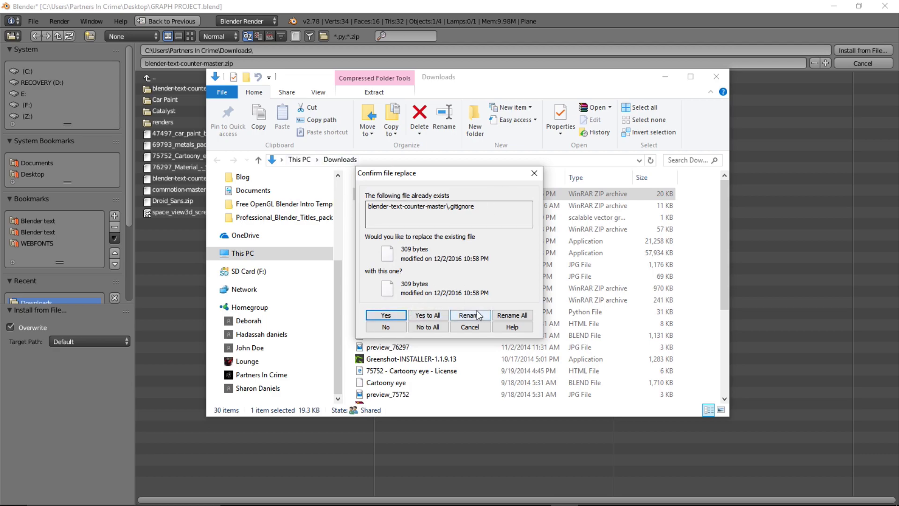
{"action": "left_click", "coordinate": [440, 316]}
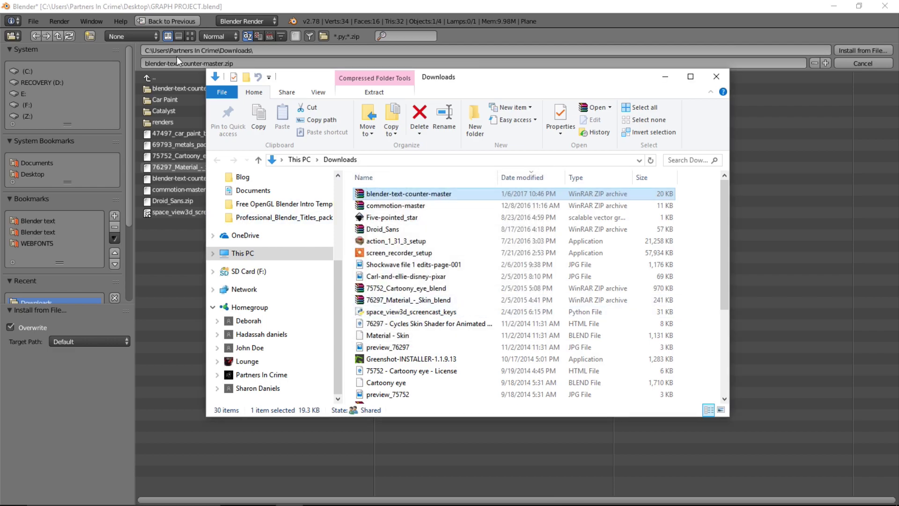
{"action": "left_click", "coordinate": [68, 36]}
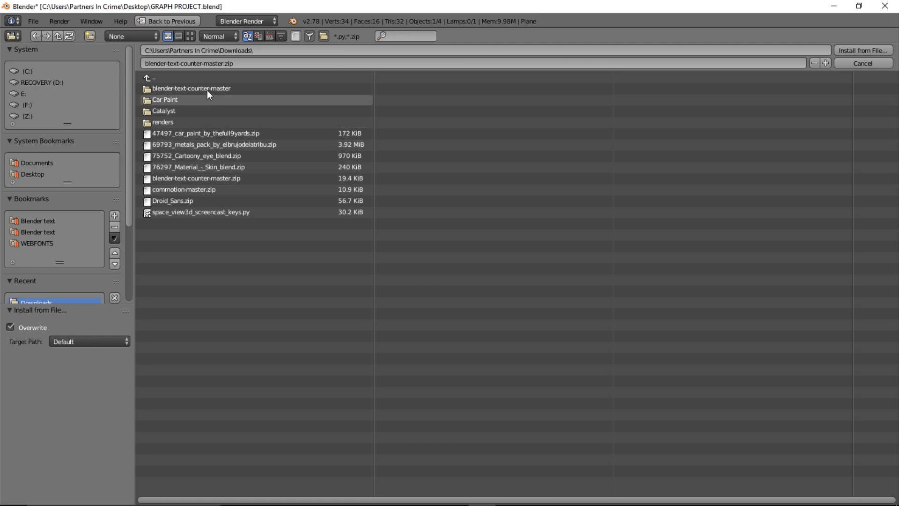
Step: Install blender-text-counter.py from the src folder of the extracted blender-text-counter-master directory as an add-on
{"action": "left_click_drag", "start_coordinate": [206, 103], "coordinate": [209, 100]}
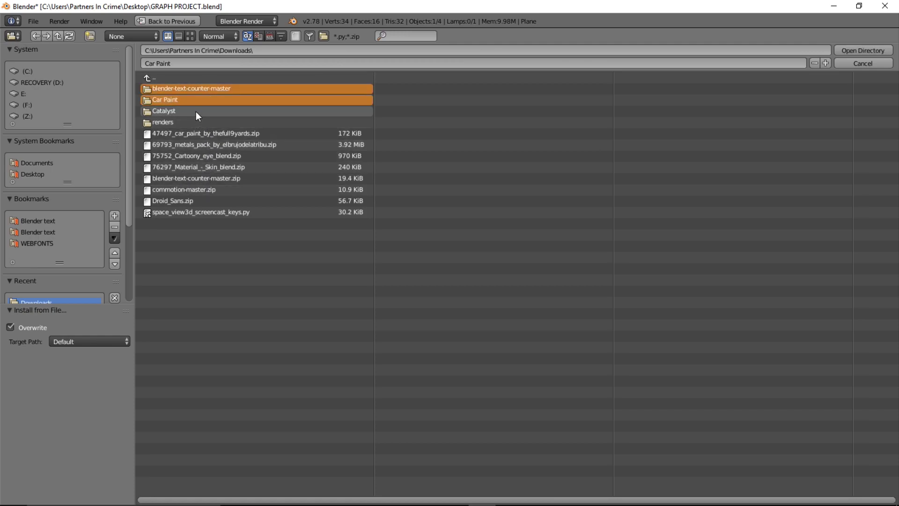
{"action": "double_click", "coordinate": [187, 99]}
{"action": "double_click", "coordinate": [189, 89]}
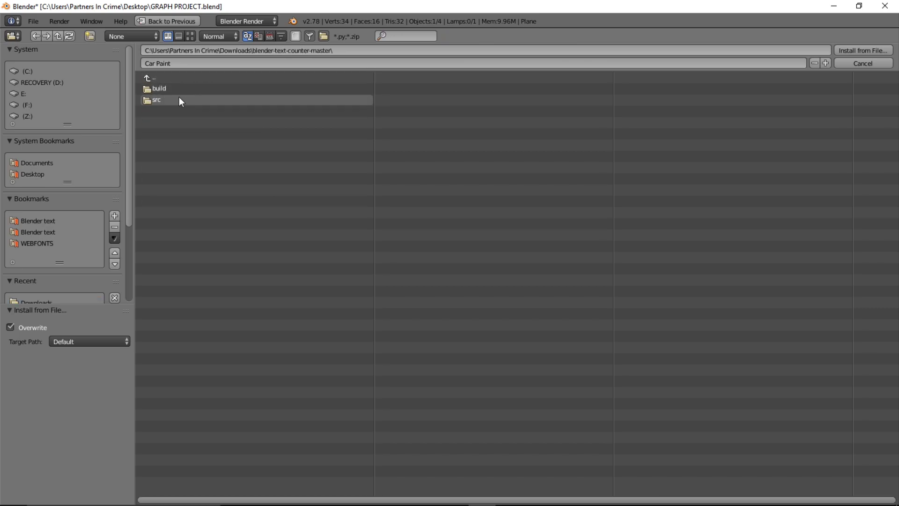
{"action": "double_click", "coordinate": [173, 89]}
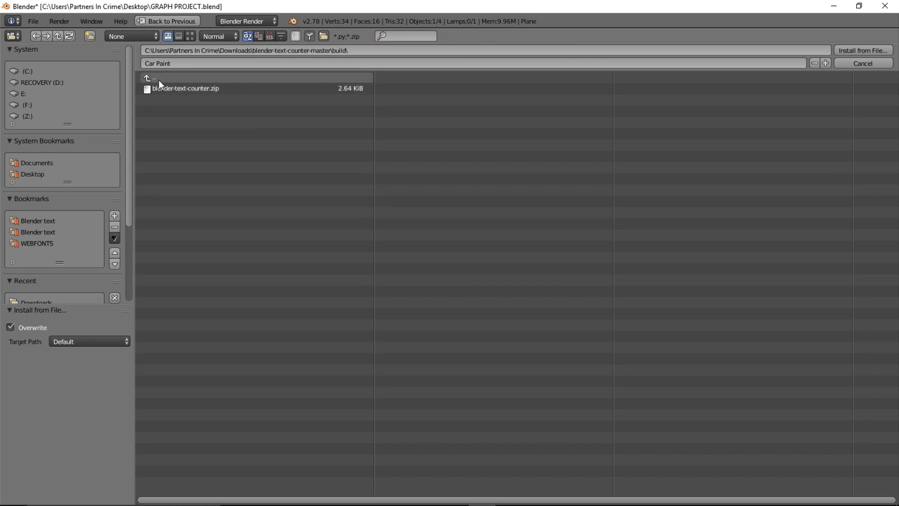
{"action": "double_click", "coordinate": [159, 79]}
{"action": "double_click", "coordinate": [161, 102]}
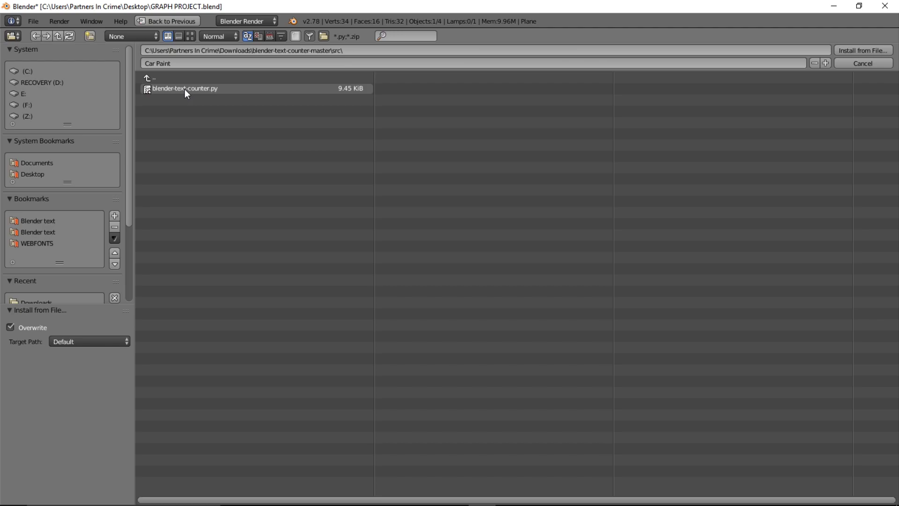
{"action": "left_click", "coordinate": [185, 89]}
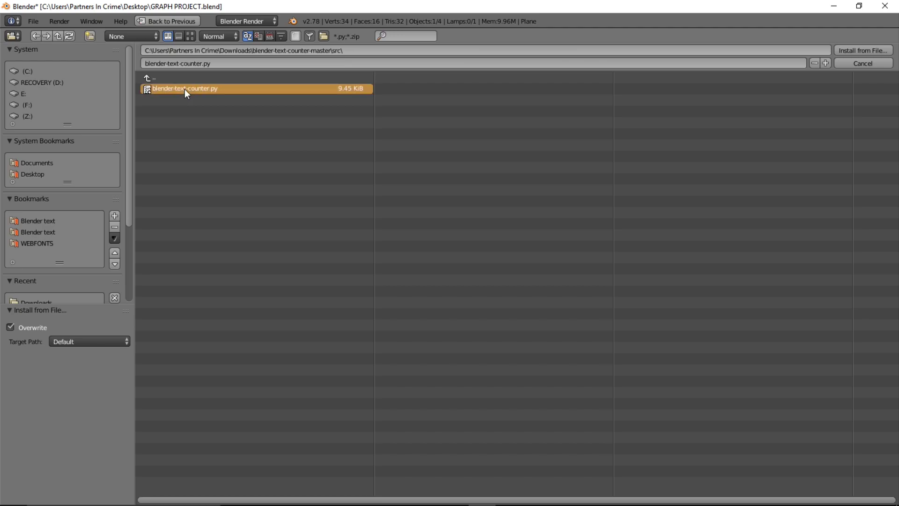
{"action": "left_click", "coordinate": [860, 50]}
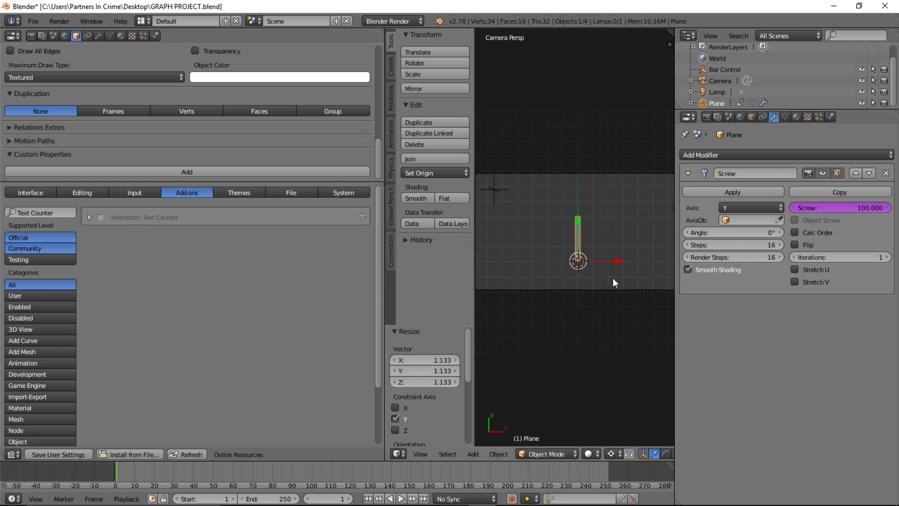
Step: Enable the Animation: Text Counter add-on
{"action": "scroll", "coordinate": [612, 280], "scroll_direction": "up", "scroll_amount": 2}
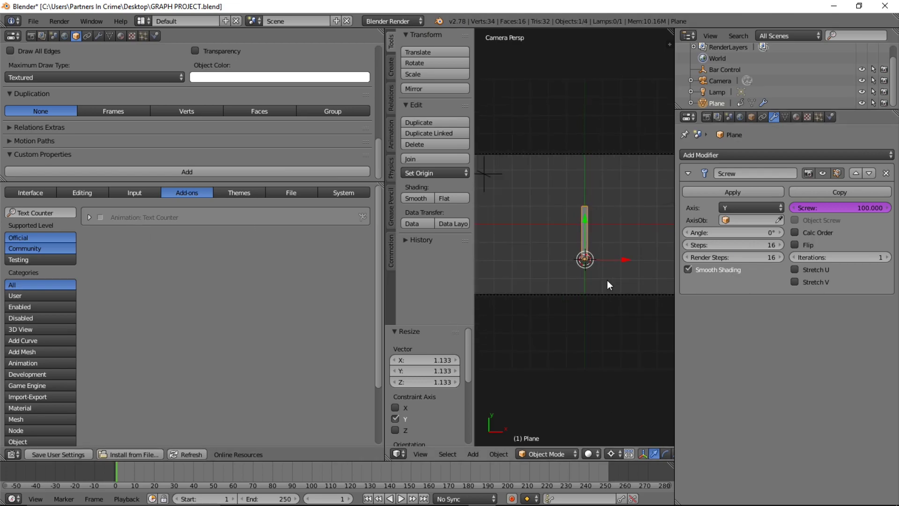
{"action": "scroll", "coordinate": [607, 281], "scroll_direction": "up", "scroll_amount": 1}
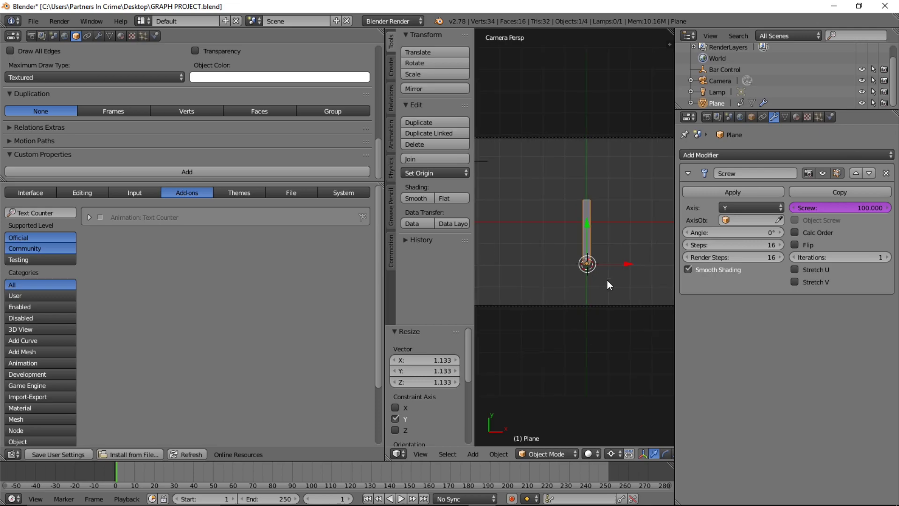
{"action": "left_click", "coordinate": [101, 217]}
Step: Add a text object at the 3D cursor at the bar's base
{"action": "middle_click_drag", "start_coordinate": [619, 249], "coordinate": [608, 212], "text": "shift"}
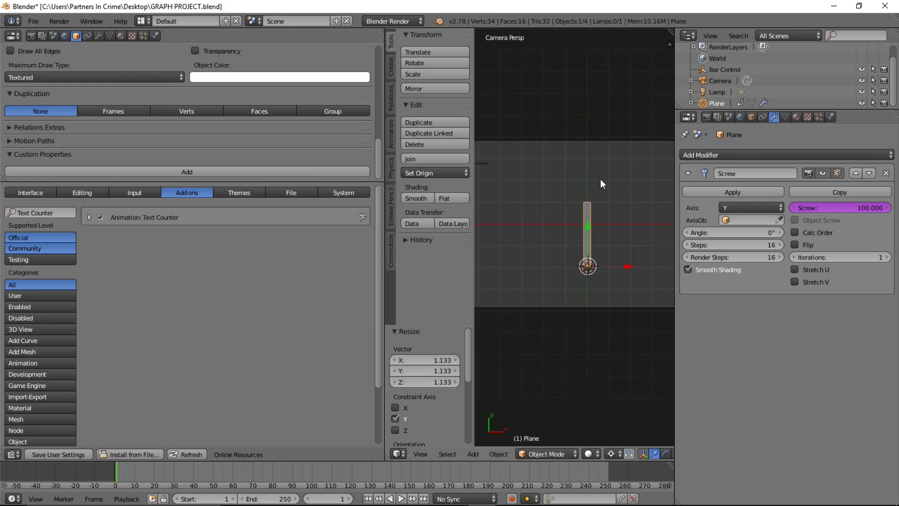
{"action": "scroll", "coordinate": [600, 188], "scroll_direction": "down", "scroll_amount": 3}
{"action": "key", "text": "shift+a"}
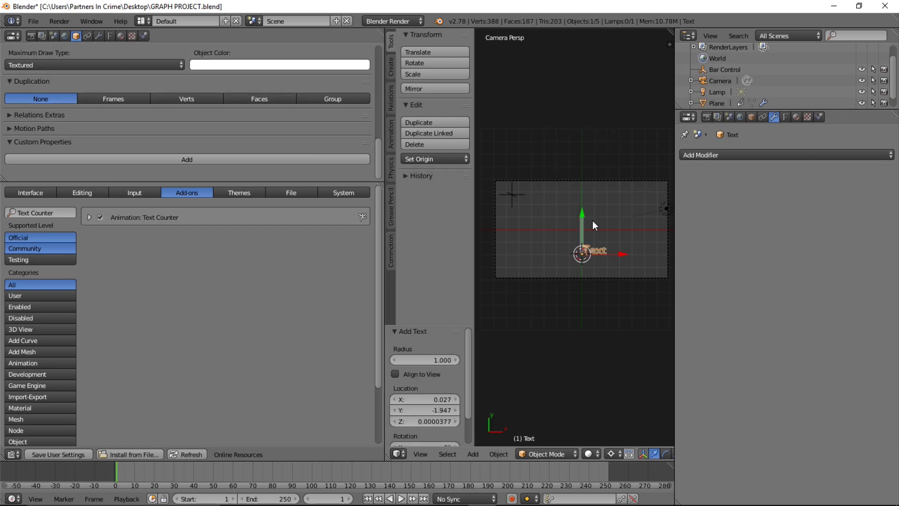
{"action": "scroll", "coordinate": [612, 259], "scroll_direction": "up", "scroll_amount": 1}
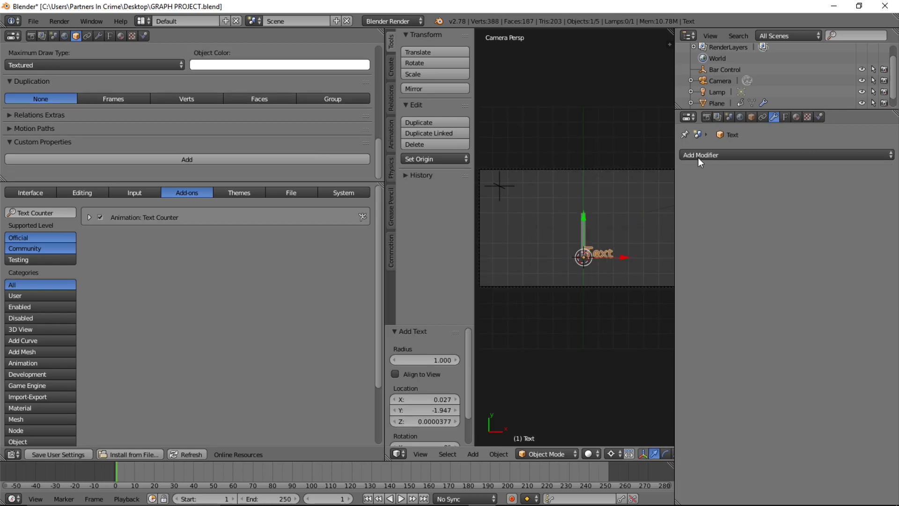
Step: Set the text's horizontal alignment to Center and load DroidSans-Bold.ttf from the Desktop as its regular font
{"action": "left_click", "coordinate": [785, 117]}
{"action": "scroll", "coordinate": [800, 384], "scroll_direction": "down", "scroll_amount": 6}
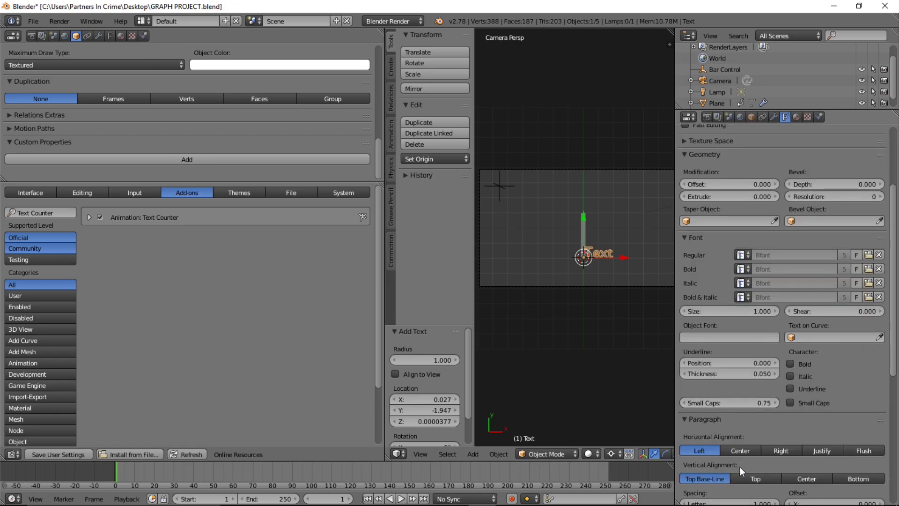
{"action": "left_click", "coordinate": [739, 452]}
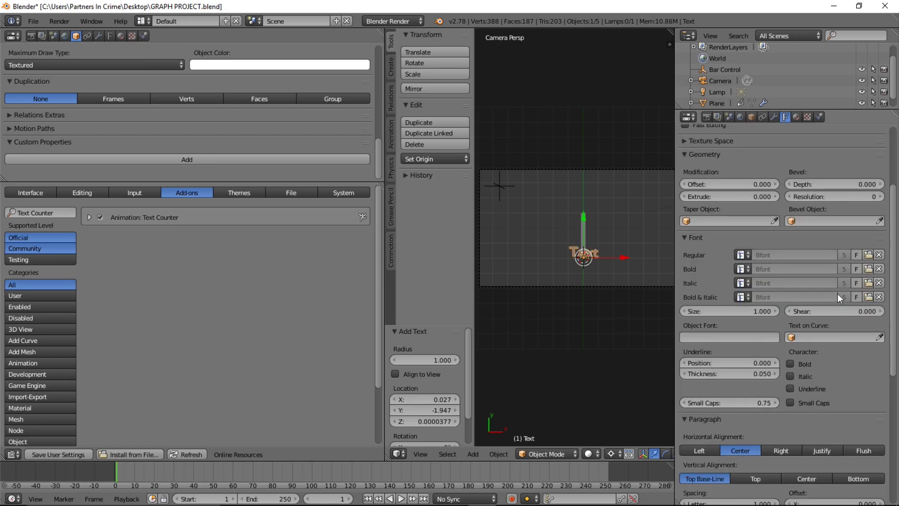
{"action": "left_click", "coordinate": [867, 255]}
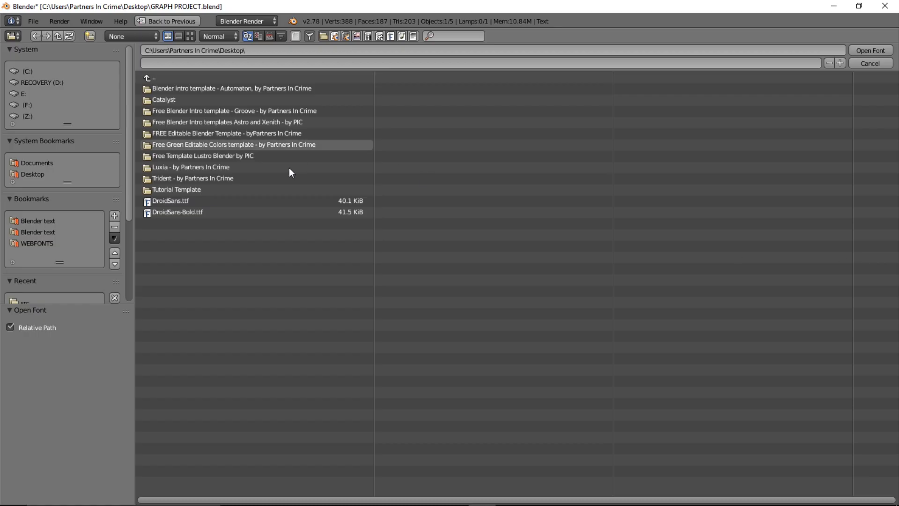
{"action": "left_click", "coordinate": [221, 214]}
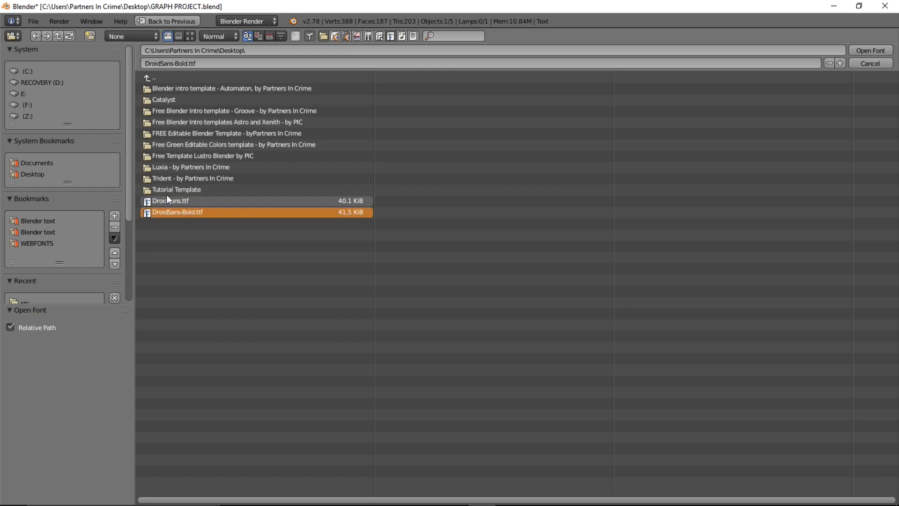
{"action": "double_click", "coordinate": [168, 211]}
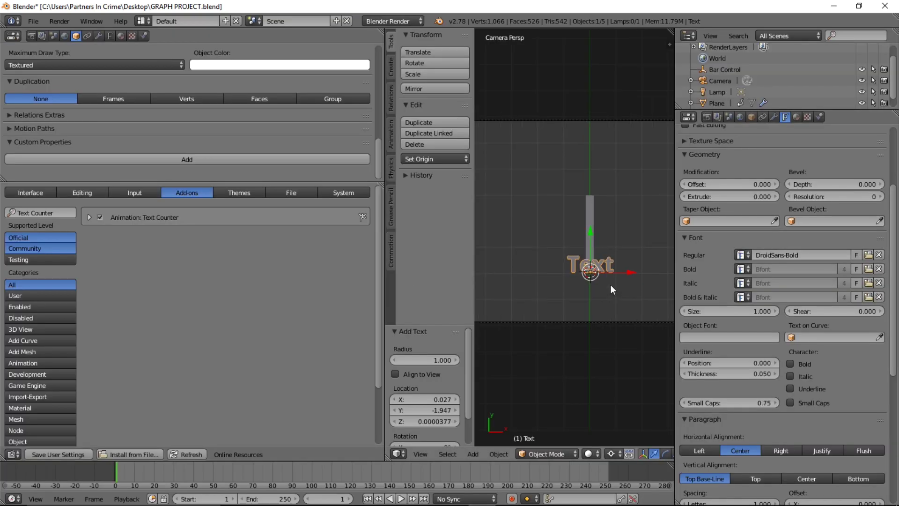
Step: Enable Text Counter on the text object, try the counter at about 30, and set its suffix to %
{"action": "scroll", "coordinate": [827, 386], "scroll_direction": "down", "scroll_amount": 10}
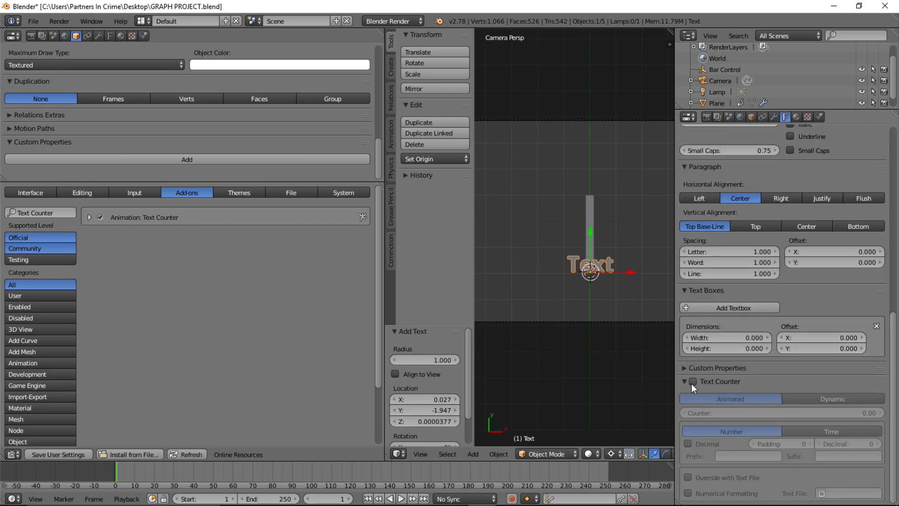
{"action": "left_click", "coordinate": [693, 381]}
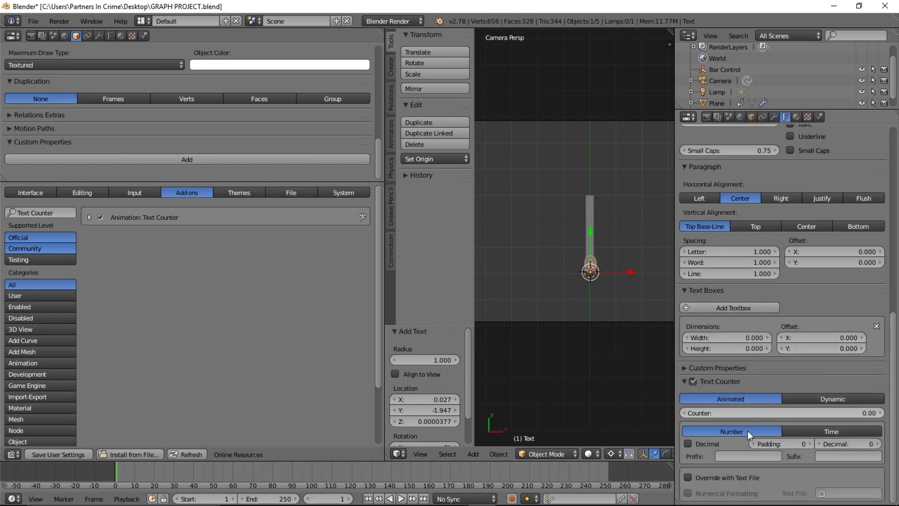
{"action": "left_click_drag", "start_coordinate": [753, 417], "coordinate": [817, 416]}
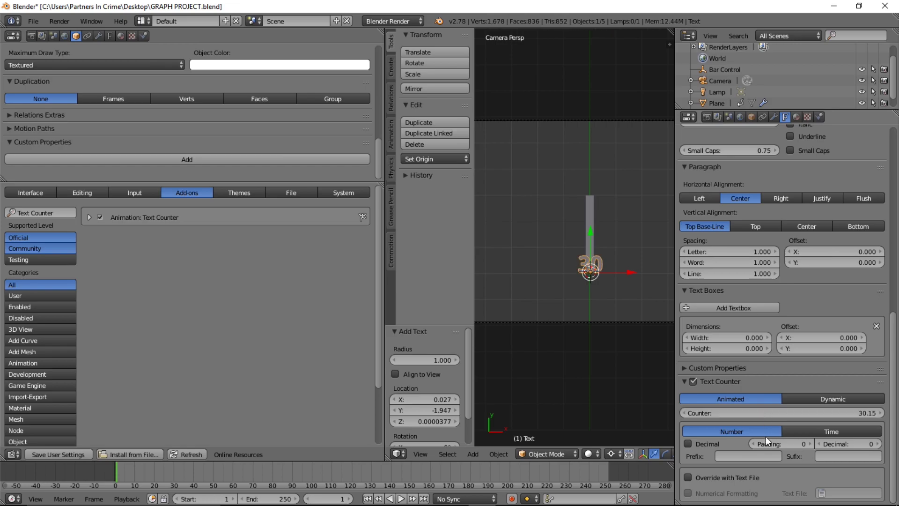
{"action": "left_click", "coordinate": [826, 457]}
{"action": "key", "text": "Return"}
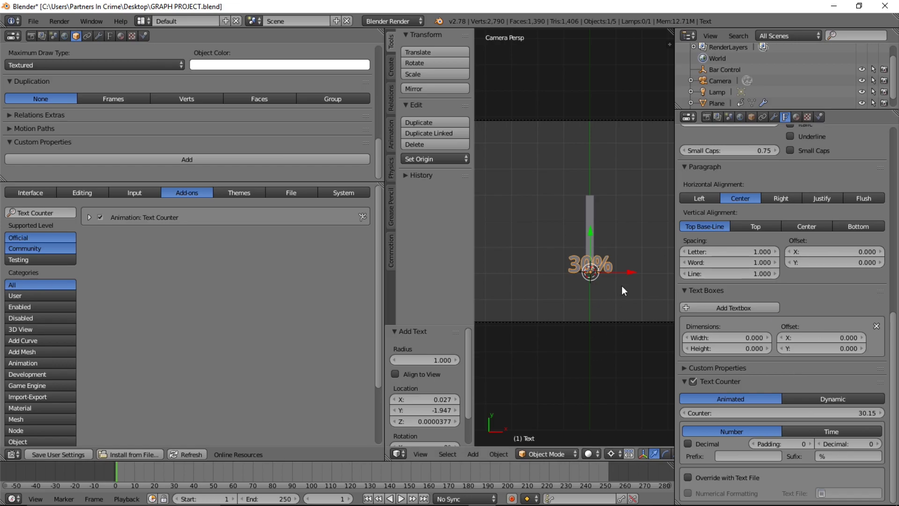
Step: Set the text's Counter value to 0 and move the text about 0.84 units down along Y, below the bar
{"action": "left_click_drag", "start_coordinate": [844, 412], "coordinate": [820, 412]}
{"action": "left_click", "coordinate": [842, 412]}
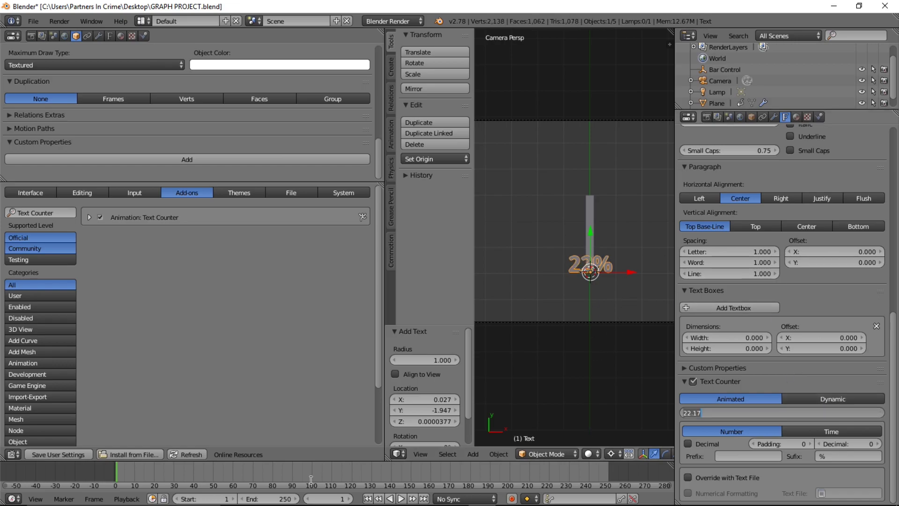
{"action": "type", "text": "0"}
{"action": "key", "text": "Return"}
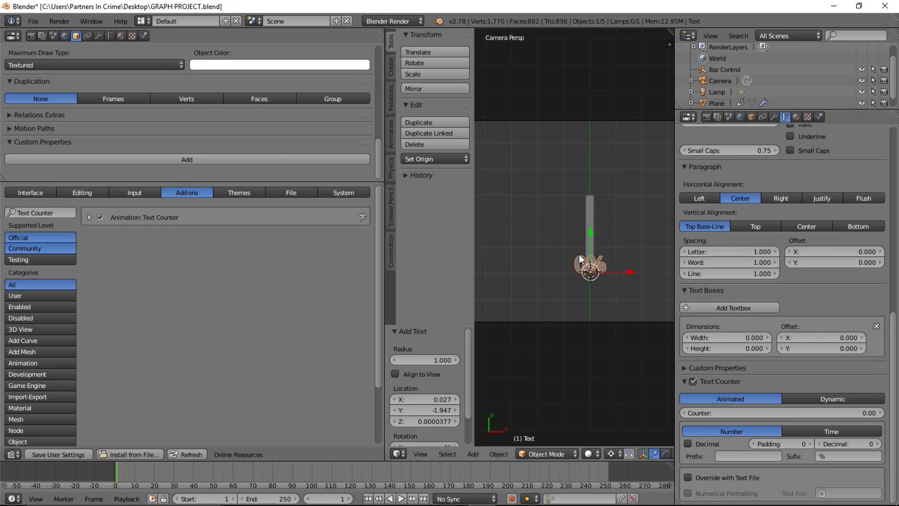
{"action": "left_click_drag", "start_coordinate": [591, 232], "coordinate": [601, 253]}
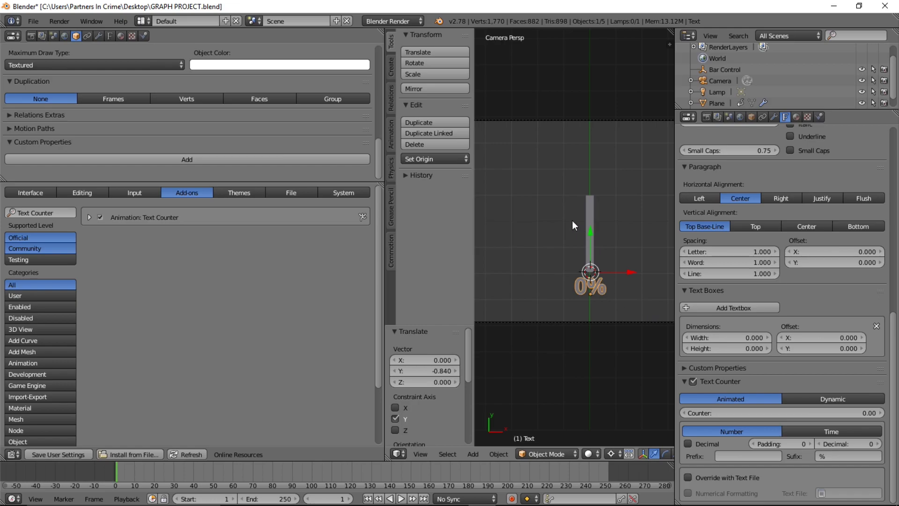
Step: Add a driver to the text's Counter property using the Manually Create Later (Single) option
{"action": "scroll", "coordinate": [493, 188], "scroll_direction": "down", "scroll_amount": 2}
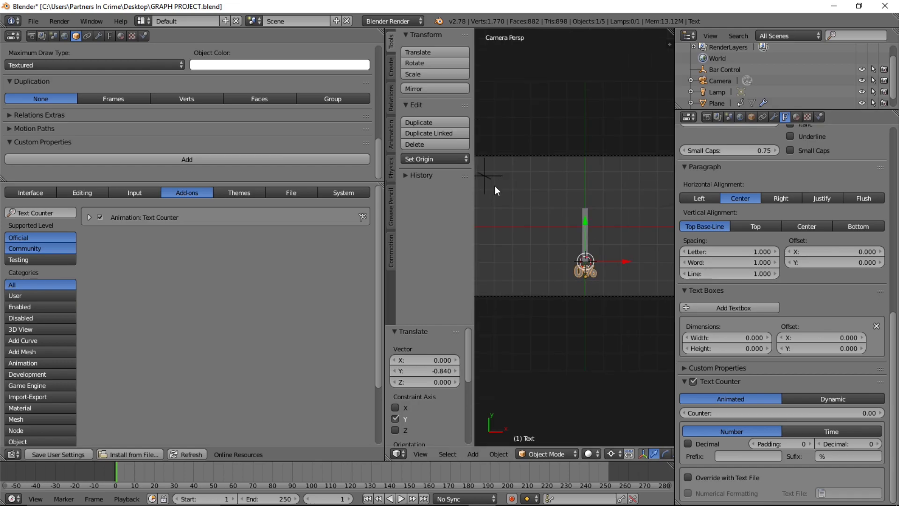
{"action": "right_click", "coordinate": [828, 410]}
{"action": "mouse_move", "coordinate": [811, 361]}
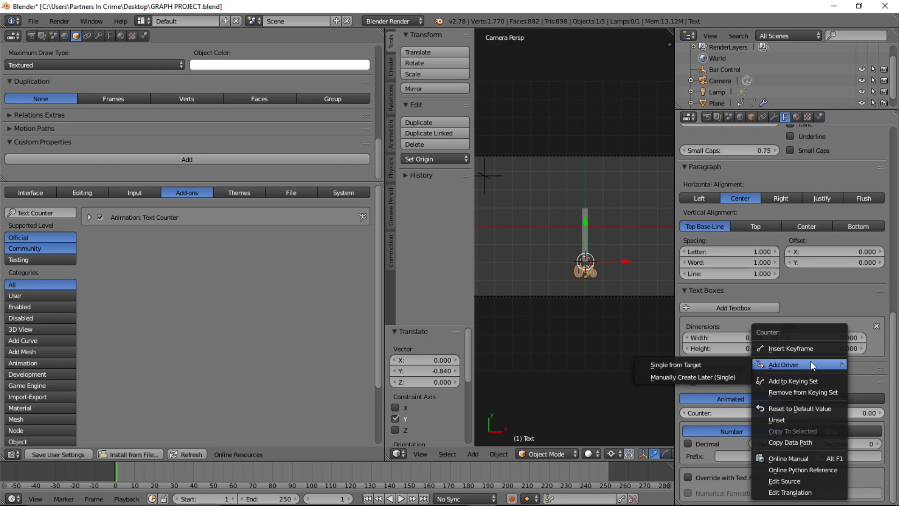
{"action": "right_click", "coordinate": [718, 414]}
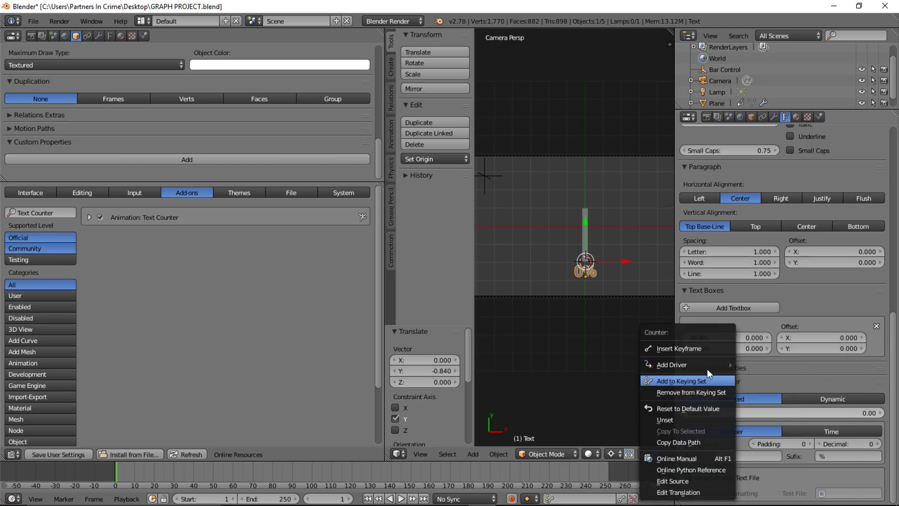
{"action": "mouse_move", "coordinate": [702, 361]}
{"action": "left_click", "coordinate": [779, 377]}
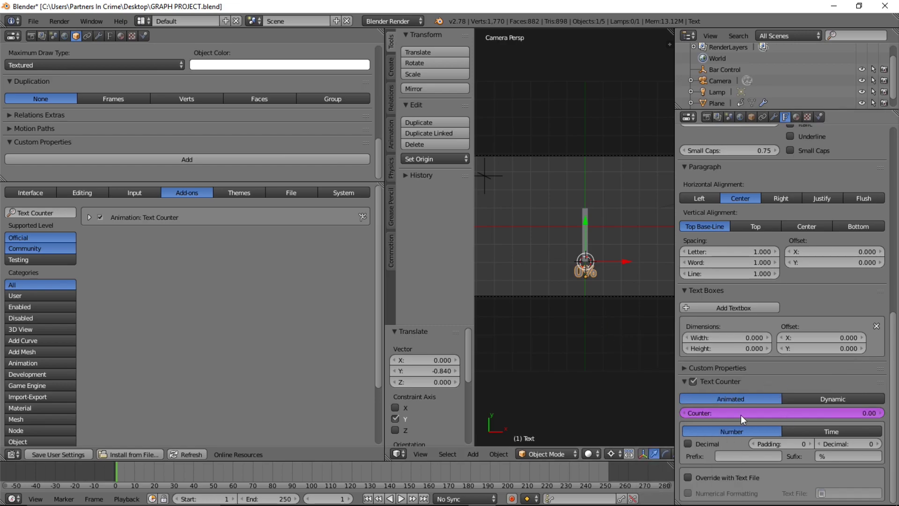
Step: Replace the User Preferences editor with the Graph Editor and select the text's Counter driver channel
{"action": "left_click", "coordinate": [13, 454]}
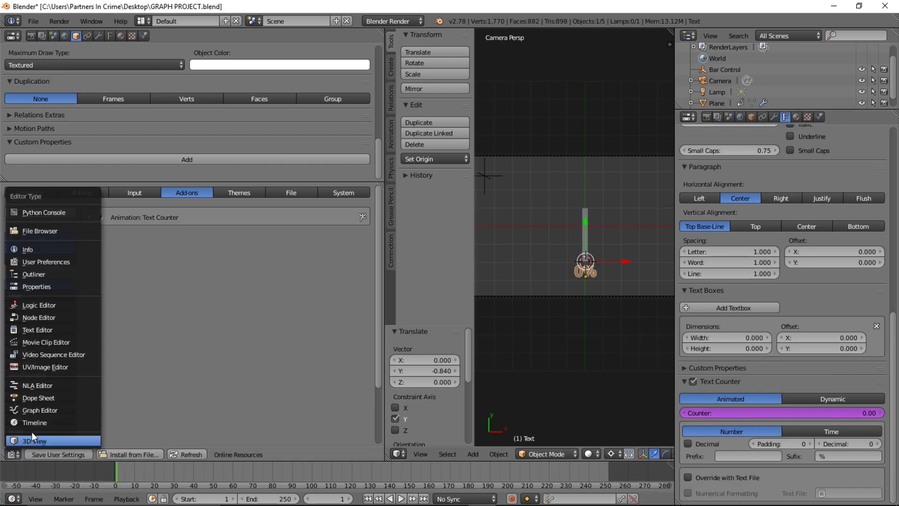
{"action": "left_click", "coordinate": [55, 410]}
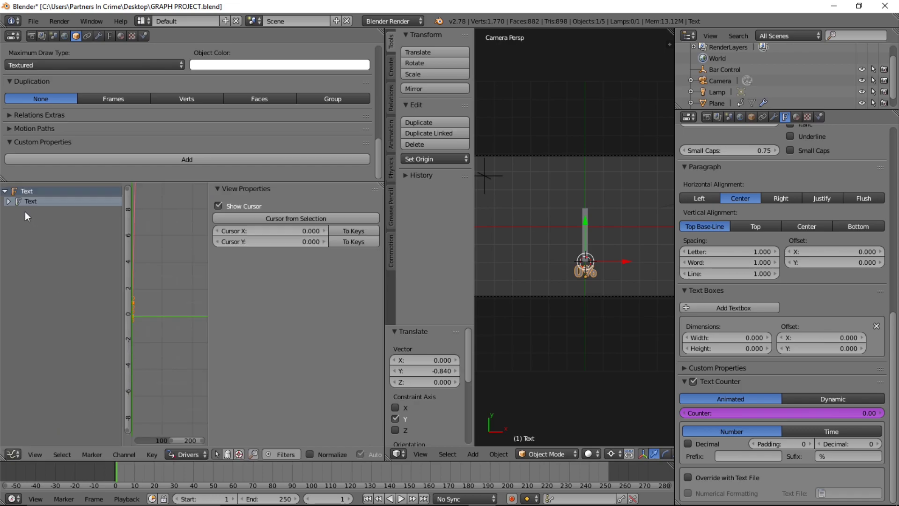
{"action": "left_click", "coordinate": [8, 201]}
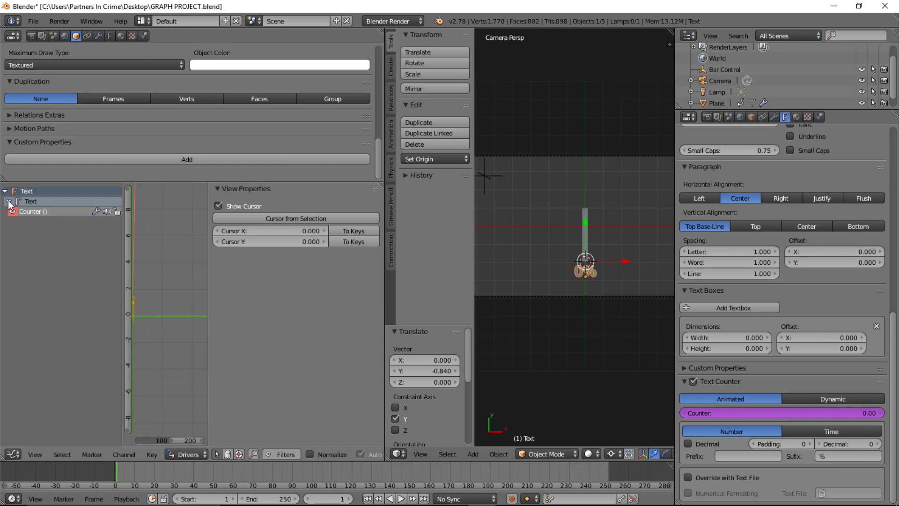
{"action": "left_click", "coordinate": [33, 211]}
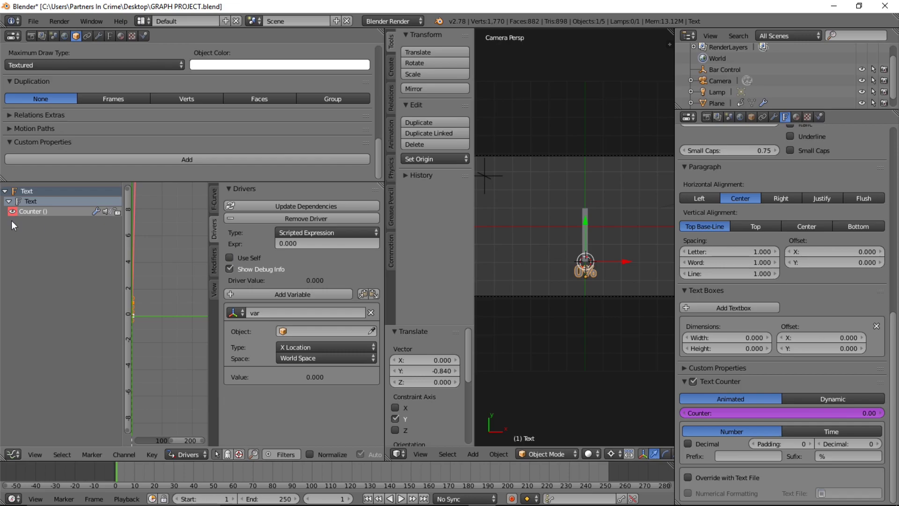
Step: Make the driver variable a Single Property that targets Bar Control with the path ["Bar Value"]
{"action": "left_click", "coordinate": [242, 312]}
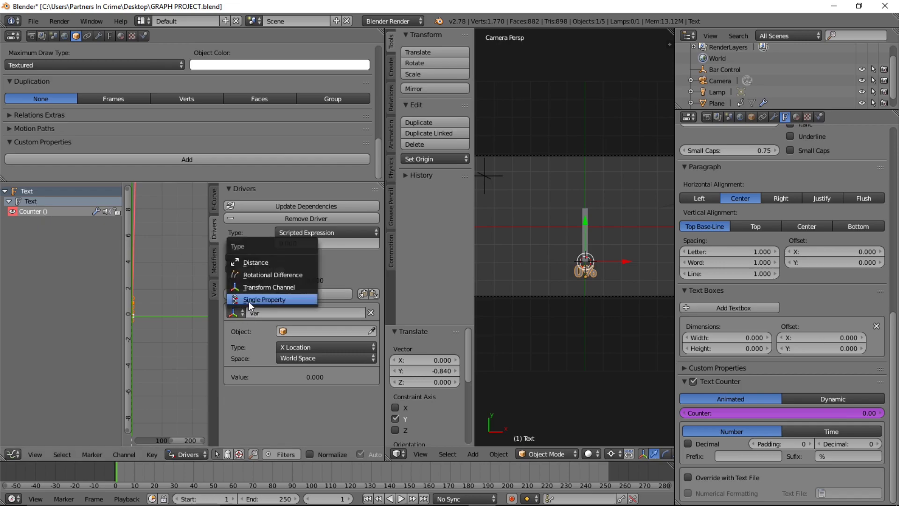
{"action": "left_click", "coordinate": [249, 300]}
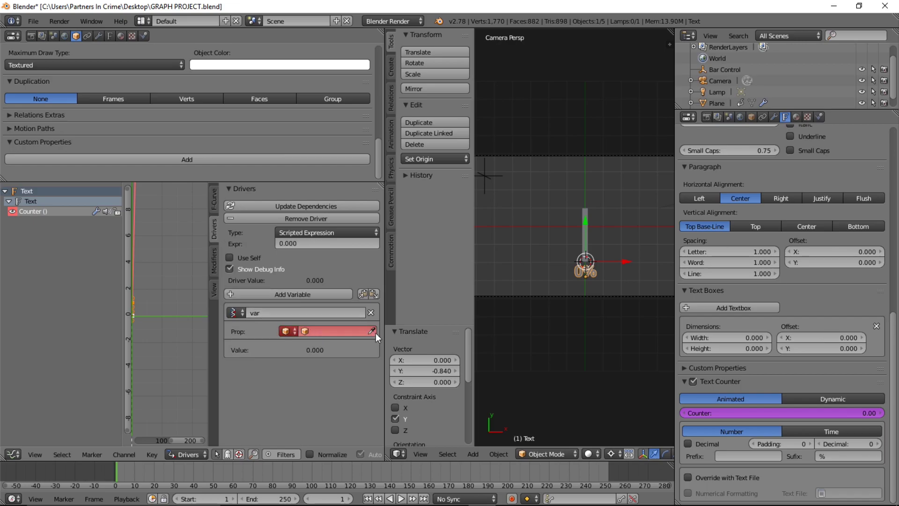
{"action": "left_click", "coordinate": [372, 331]}
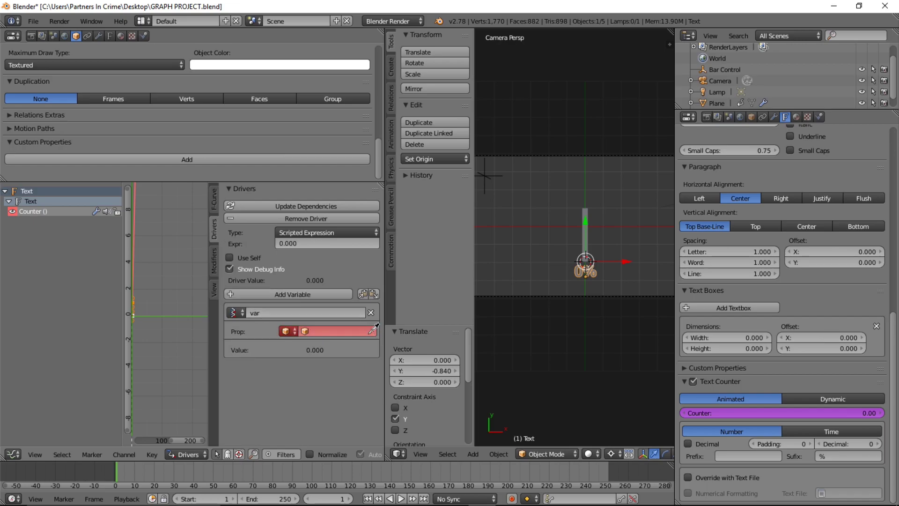
{"action": "left_click", "coordinate": [485, 176]}
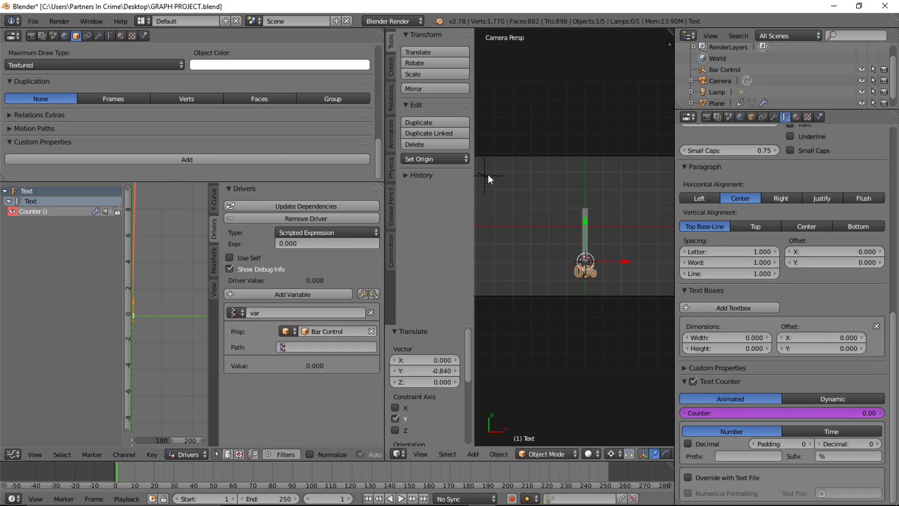
{"action": "left_click", "coordinate": [332, 346]}
{"action": "type", "text": "[\"Bar Value\"]"}
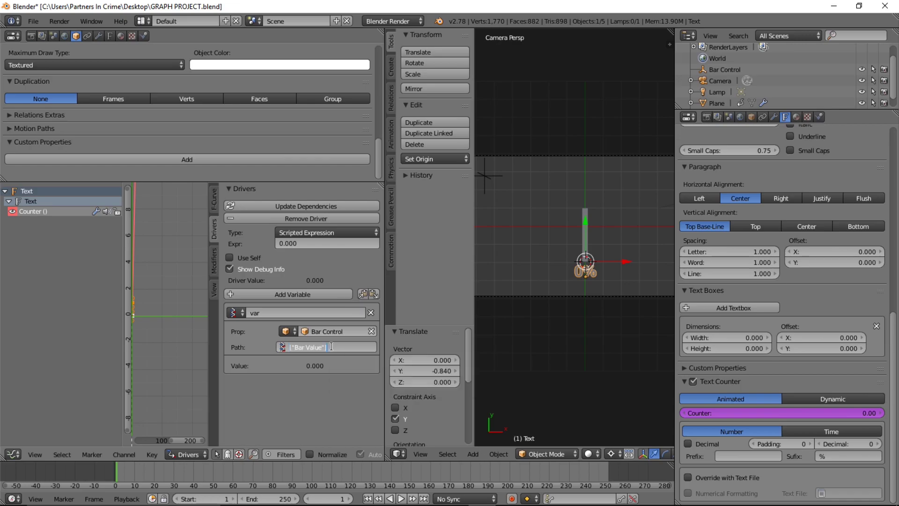
{"action": "key", "text": "Return"}
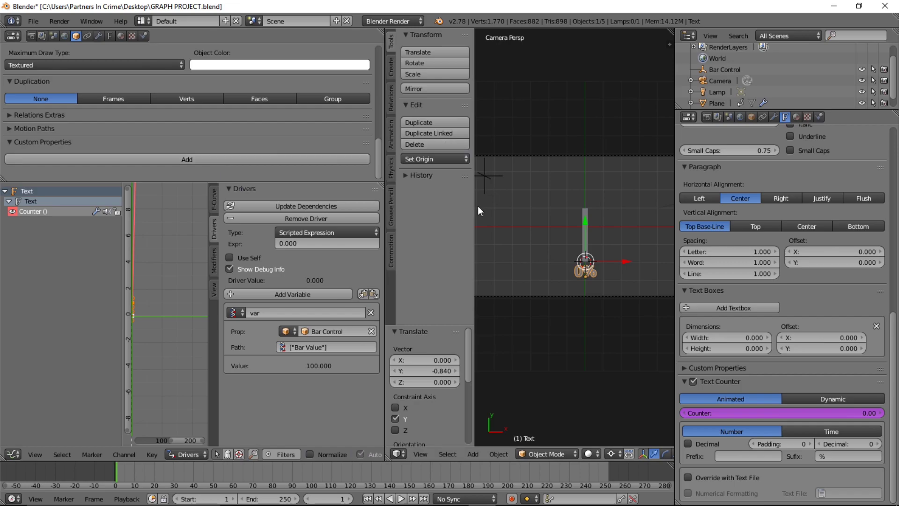
Step: Test the counter by lowering Bar Control's Bar Value to 98, scrubbing to frame 55 and briefly playing the animation with the text selected
{"action": "right_click", "coordinate": [489, 176]}
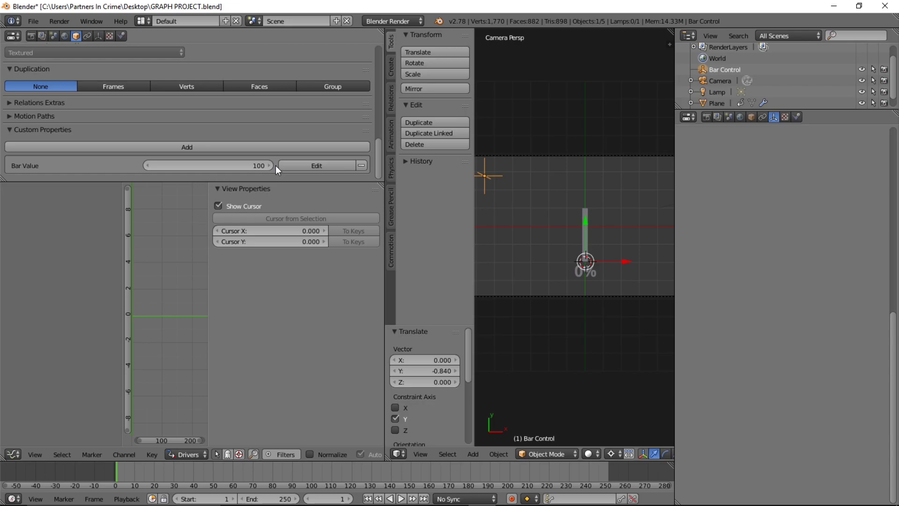
{"action": "left_click_drag", "start_coordinate": [245, 168], "coordinate": [239, 168]}
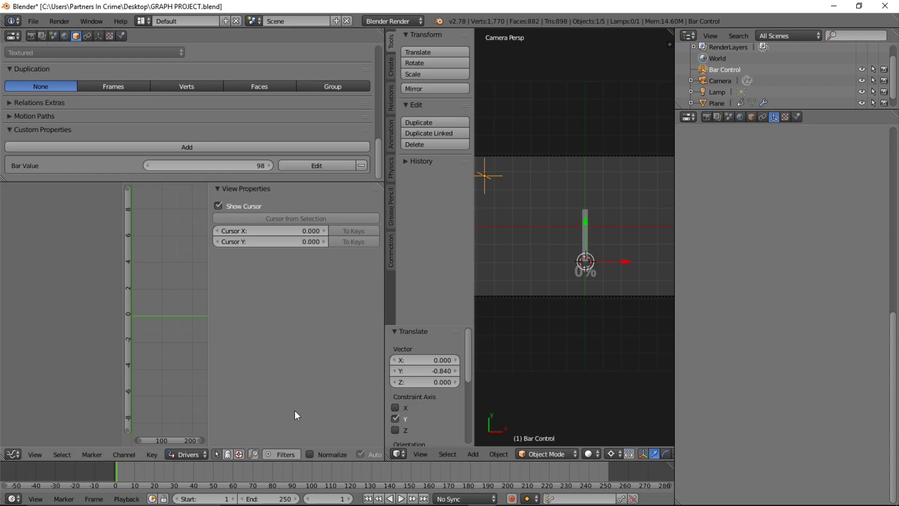
{"action": "left_click_drag", "start_coordinate": [186, 475], "coordinate": [224, 477]}
{"action": "mouse_move", "coordinate": [586, 272]}
{"action": "right_mouse_down"}
{"action": "mouse_move", "coordinate": [599, 272]}
{"action": "mouse_move", "coordinate": [584, 293]}
{"action": "mouse_move", "coordinate": [580, 280]}
{"action": "right_mouse_up"}
{"action": "right_click", "coordinate": [564, 275]}
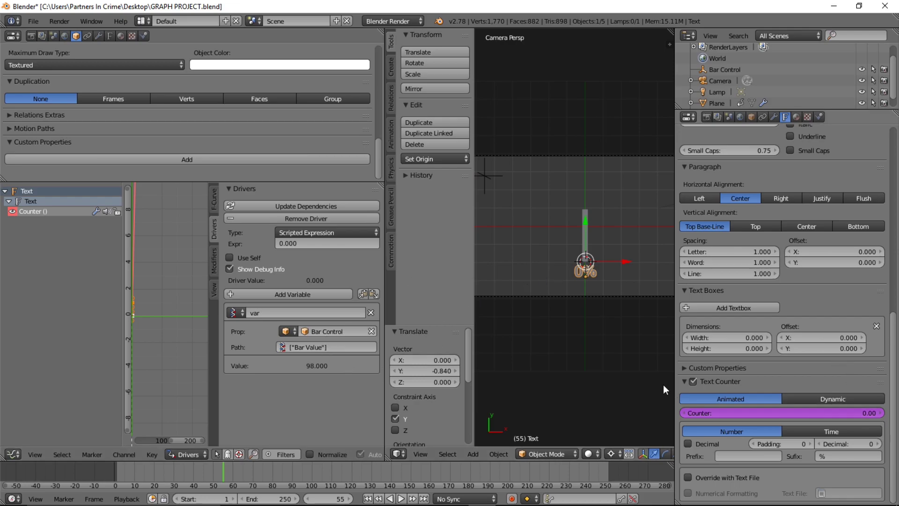
{"action": "key", "text": "alt+a"}
{"action": "key", "text": "alt+a"}
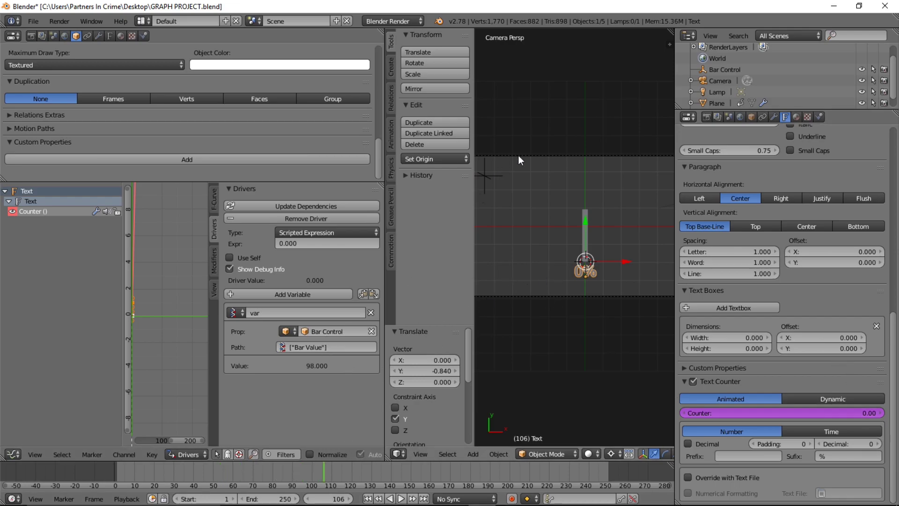
Step: Set the Bar Control empty's Bar Value to 100
{"action": "right_click", "coordinate": [485, 176]}
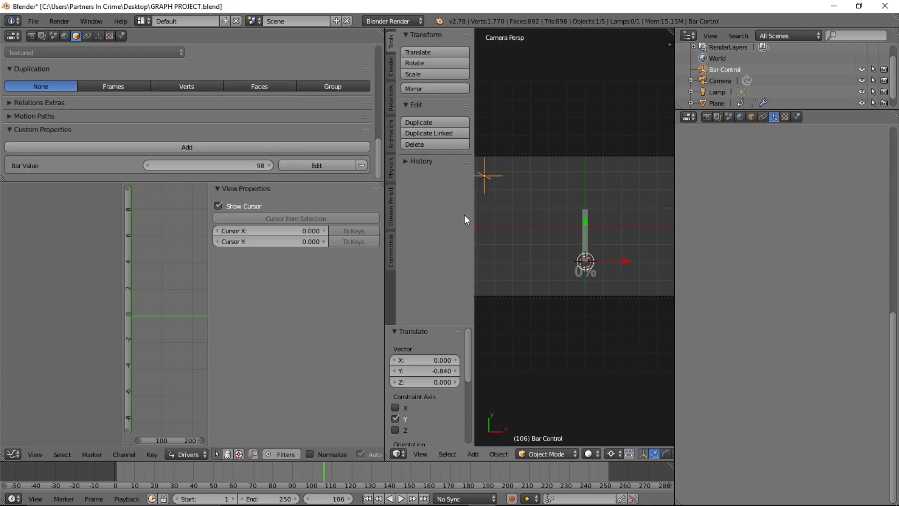
{"action": "left_click", "coordinate": [222, 167]}
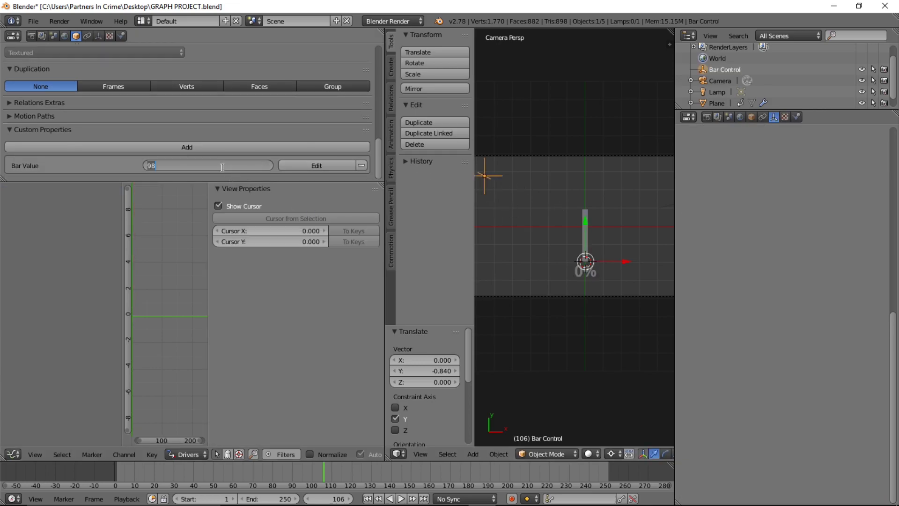
{"action": "type", "text": "100"}
{"action": "key", "text": "Return"}
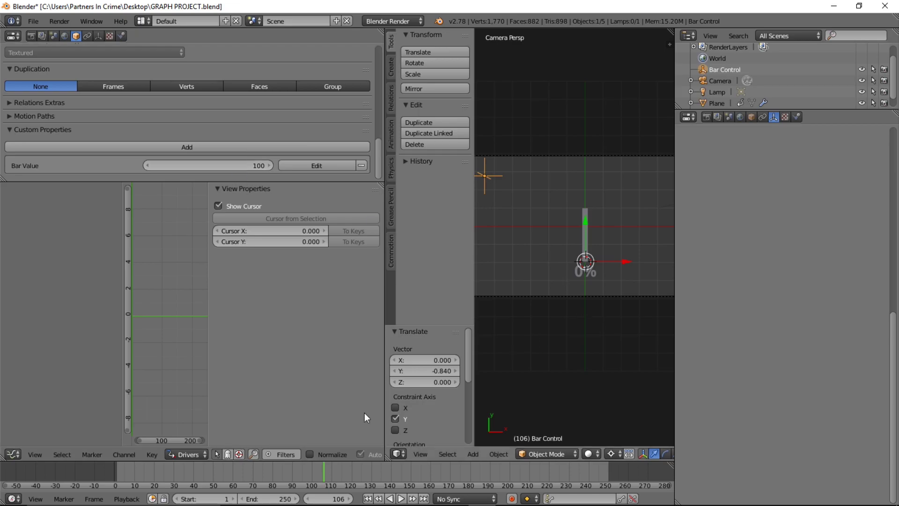
Step: Set the timeline's playback sync mode to AV-sync and show its time scale in seconds
{"action": "left_click", "coordinate": [451, 498]}
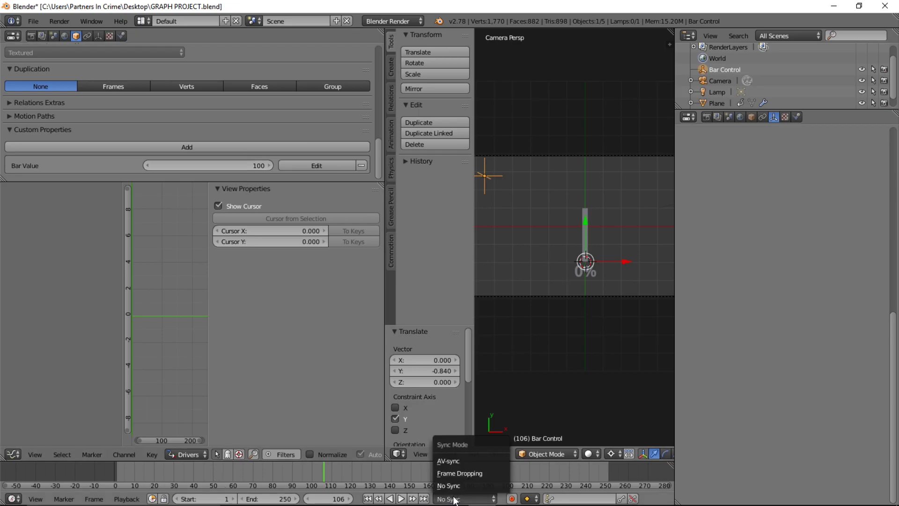
{"action": "left_click", "coordinate": [457, 460]}
{"action": "left_click", "coordinate": [36, 498]}
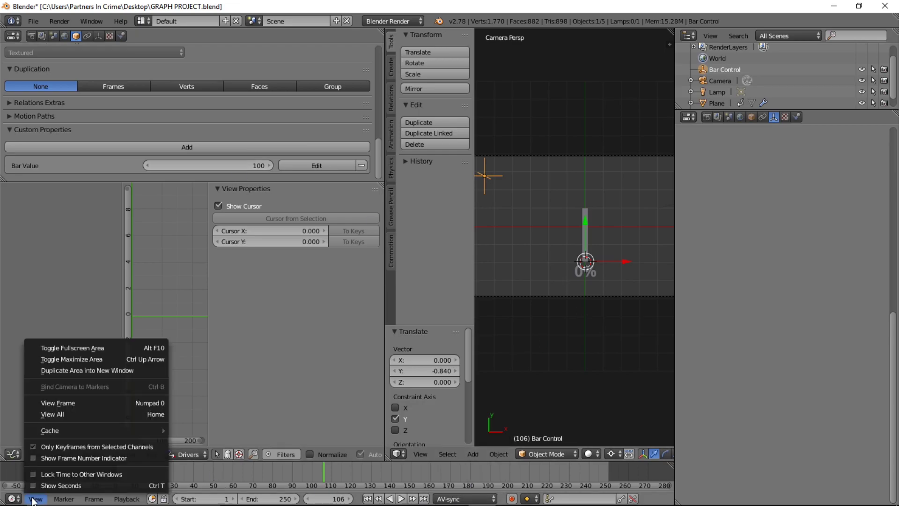
{"action": "left_click", "coordinate": [81, 485]}
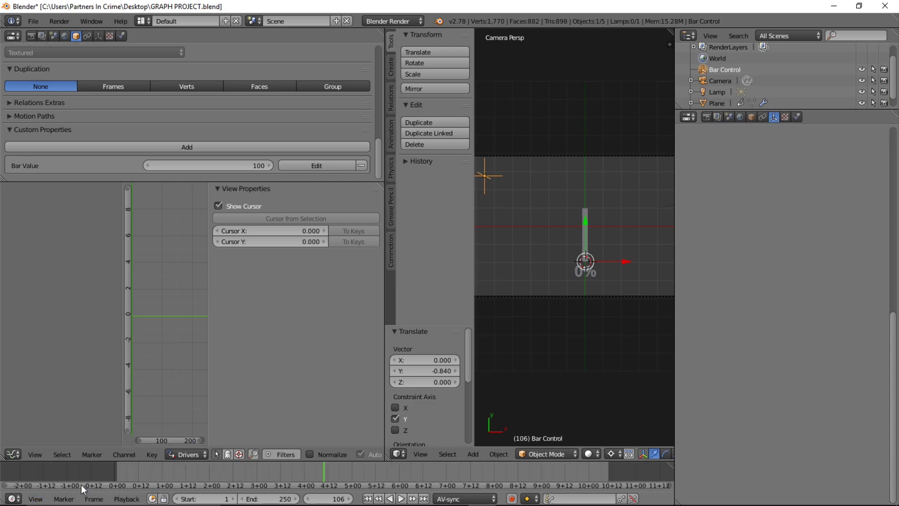
Step: Enlarge the timeline area, return to frame 0 and play the animation briefly
{"action": "left_click_drag", "start_coordinate": [97, 476], "coordinate": [155, 382]}
{"action": "scroll", "coordinate": [198, 440], "scroll_direction": "up", "scroll_amount": 2}
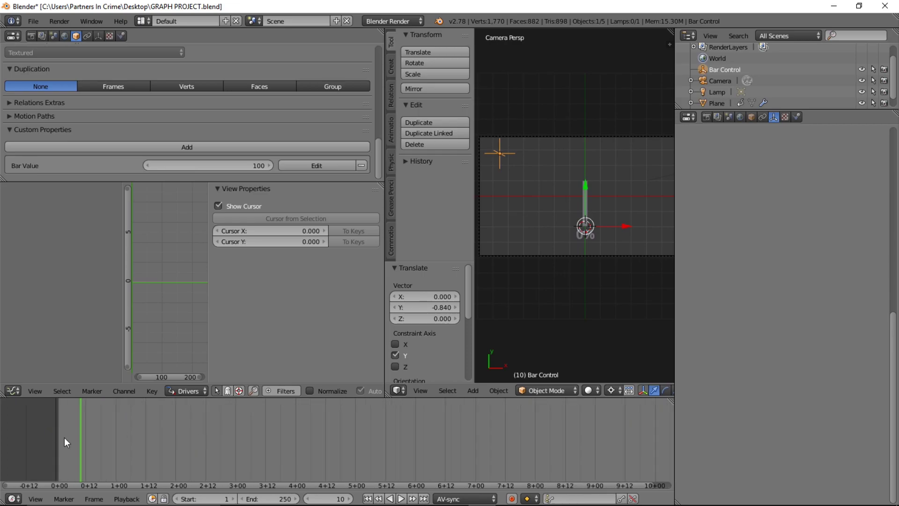
{"action": "middle_click_drag", "start_coordinate": [64, 438], "coordinate": [217, 453]}
{"action": "key", "text": "alt+a"}
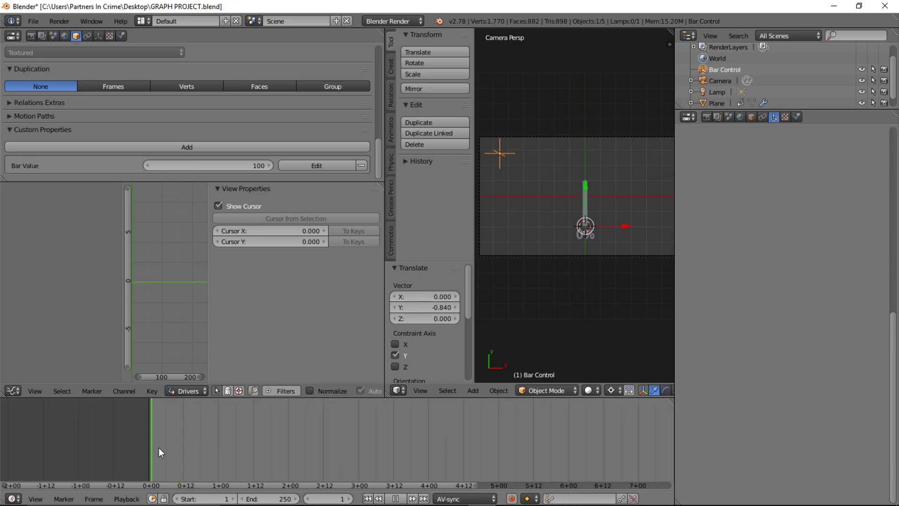
{"action": "left_click_drag", "start_coordinate": [142, 457], "coordinate": [120, 462]}
{"action": "key", "text": "alt+a"}
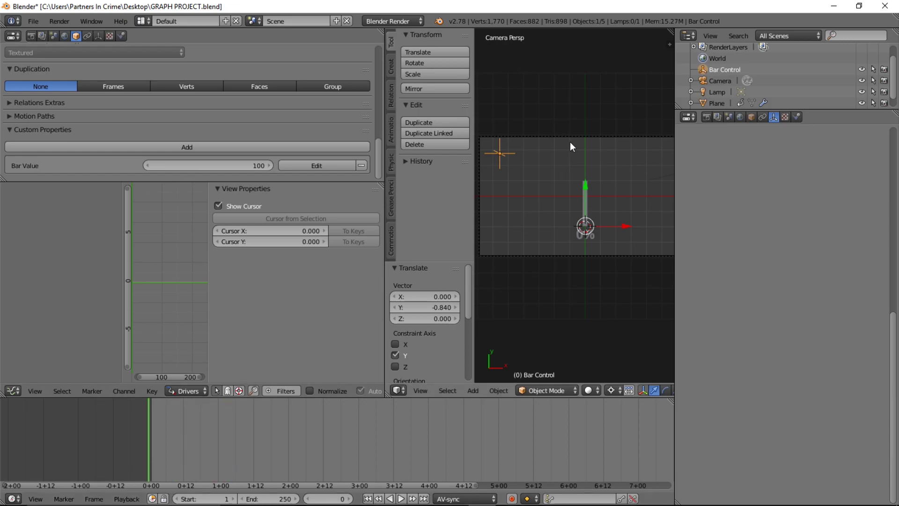
{"action": "key", "text": "alt+a"}
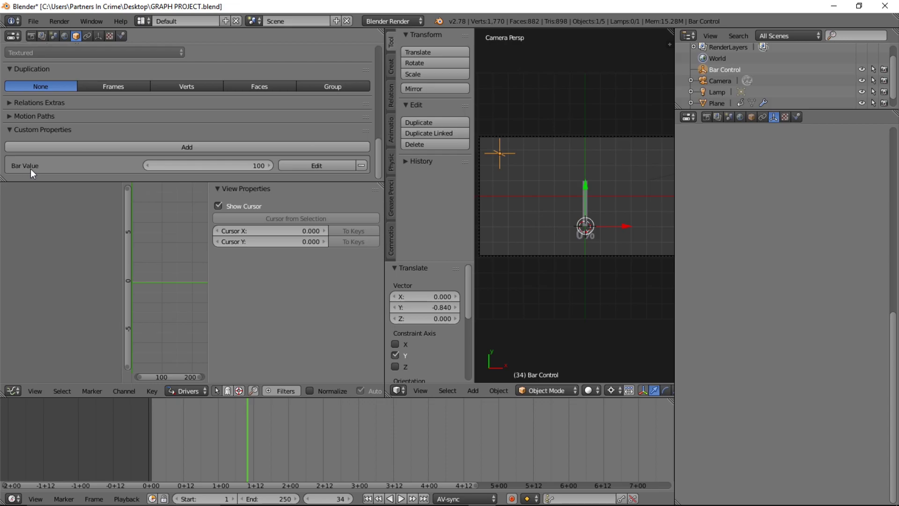
Step: Keyframe Bar Control's Bar Value at 100 on frame 38 and at 0 on frame 0
{"action": "left_click_drag", "start_coordinate": [253, 471], "coordinate": [257, 472]}
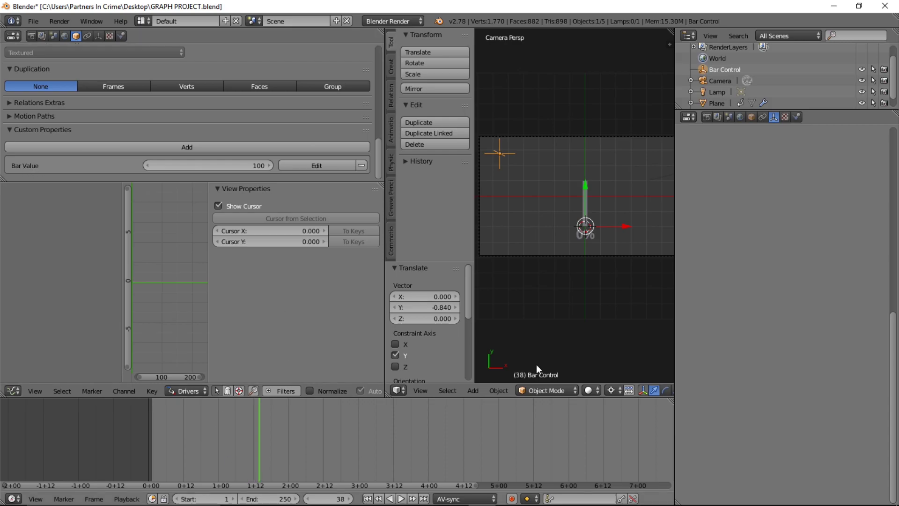
{"action": "key", "text": "i"}
{"action": "left_click_drag", "start_coordinate": [169, 448], "coordinate": [149, 450]}
{"action": "left_click", "coordinate": [236, 161]}
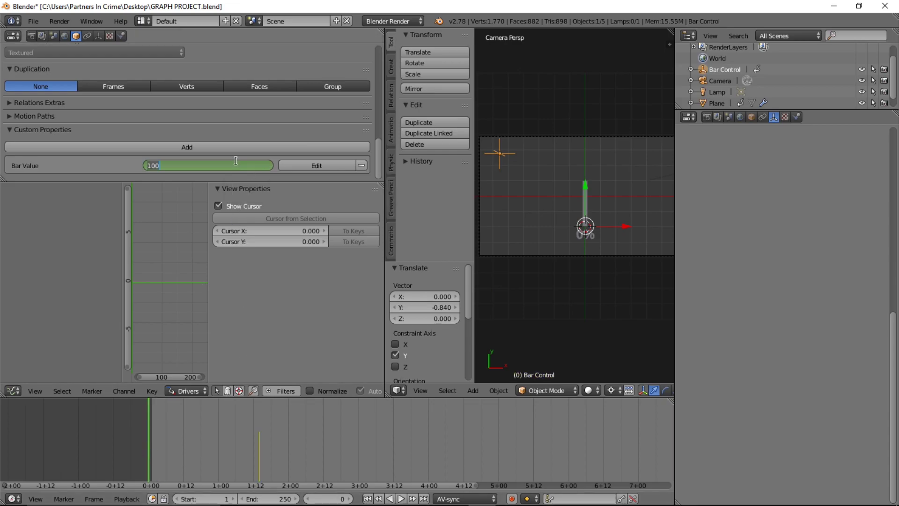
{"action": "type", "text": "25"}
{"action": "type", "text": "0"}
{"action": "key", "text": "Return"}
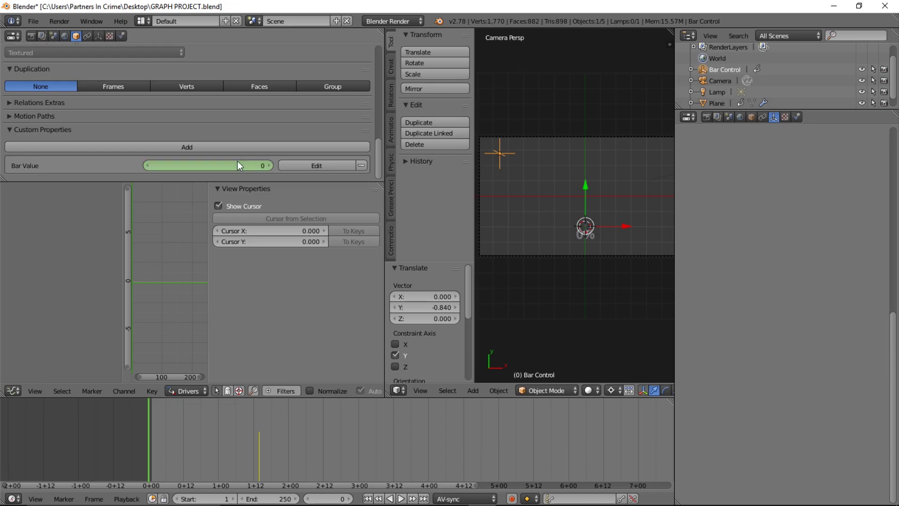
{"action": "key", "text": "i"}
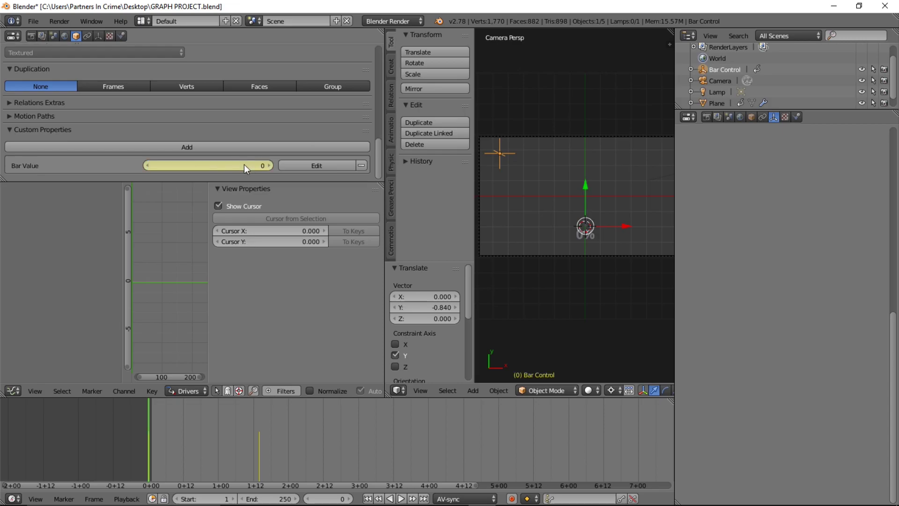
Step: Play the animation to check the bar's growth, stop it and scrub back to frame 14
{"action": "key", "text": "alt+a"}
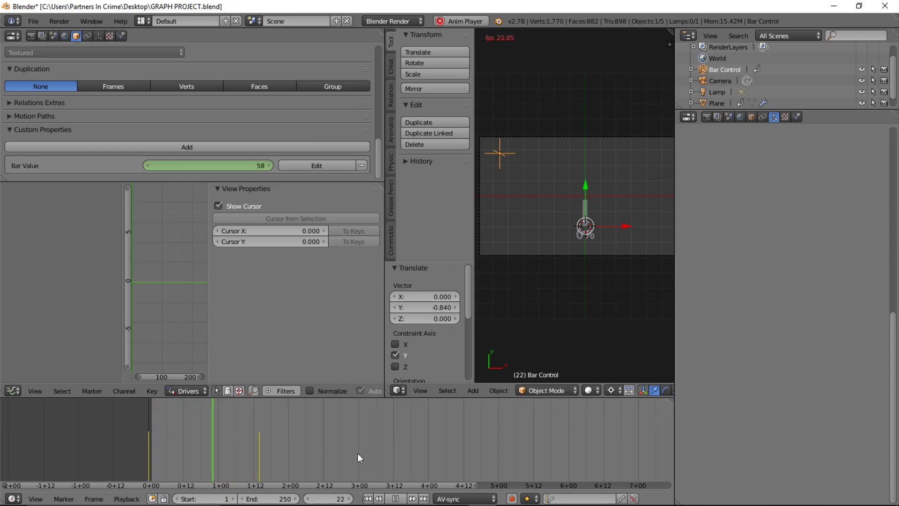
{"action": "left_click", "coordinate": [396, 499]}
{"action": "left_click_drag", "start_coordinate": [260, 449], "coordinate": [189, 447]}
Step: Set the percentage text's Counter driver expression to var
{"action": "scroll", "coordinate": [601, 261], "scroll_direction": "up", "scroll_amount": 4}
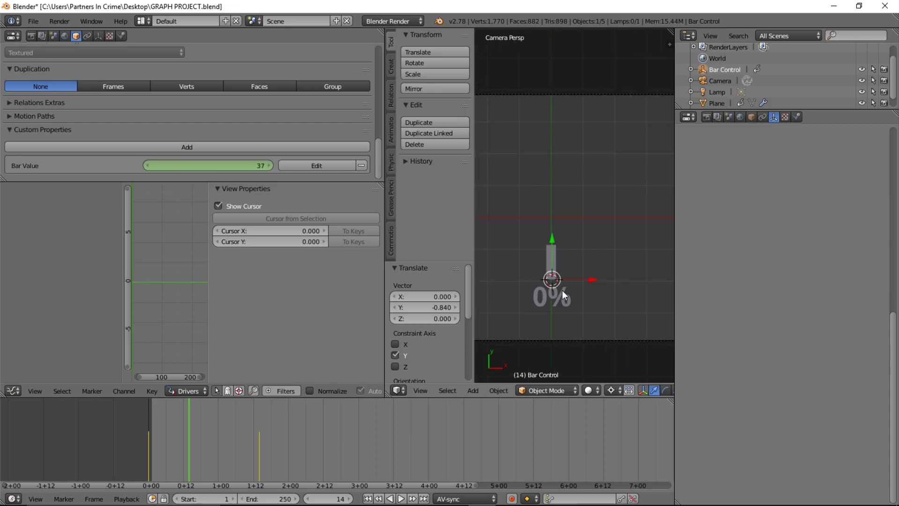
{"action": "right_click", "coordinate": [602, 284]}
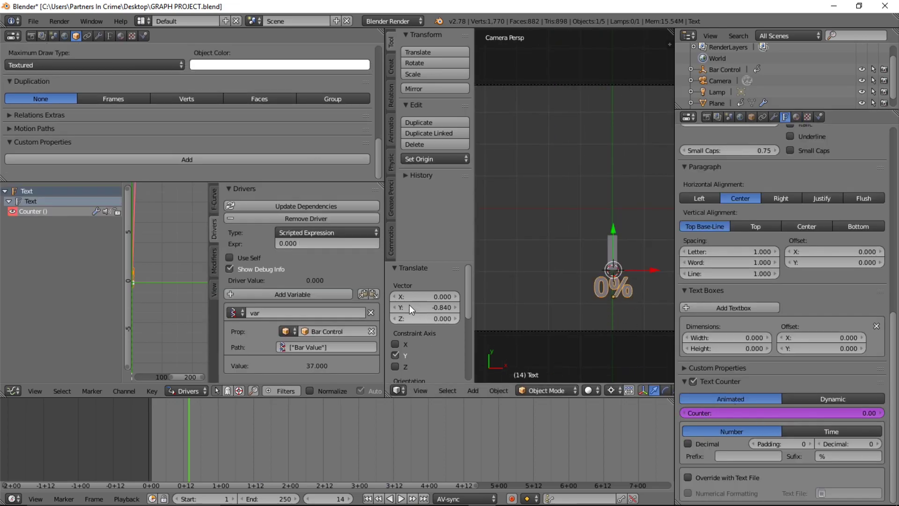
{"action": "left_click", "coordinate": [310, 245]}
{"action": "type", "text": "v"}
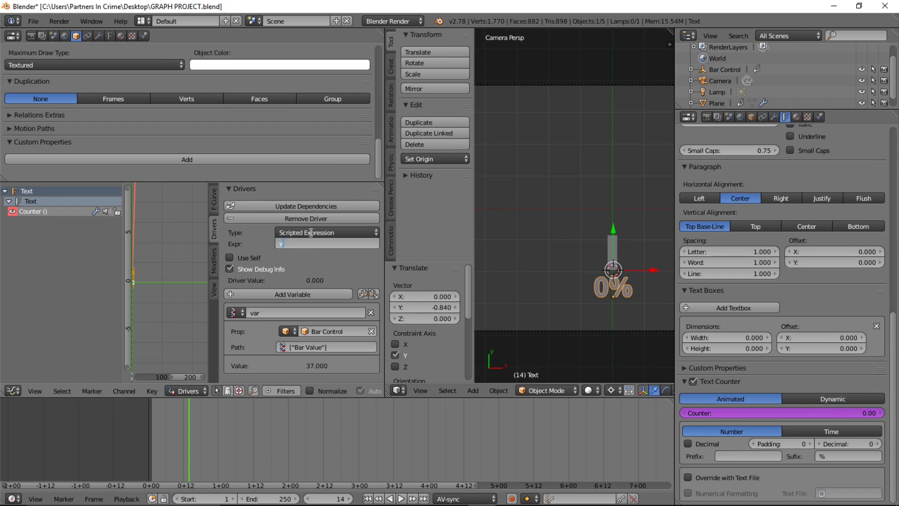
{"action": "type", "text": "ar"}
{"action": "key", "text": "Return"}
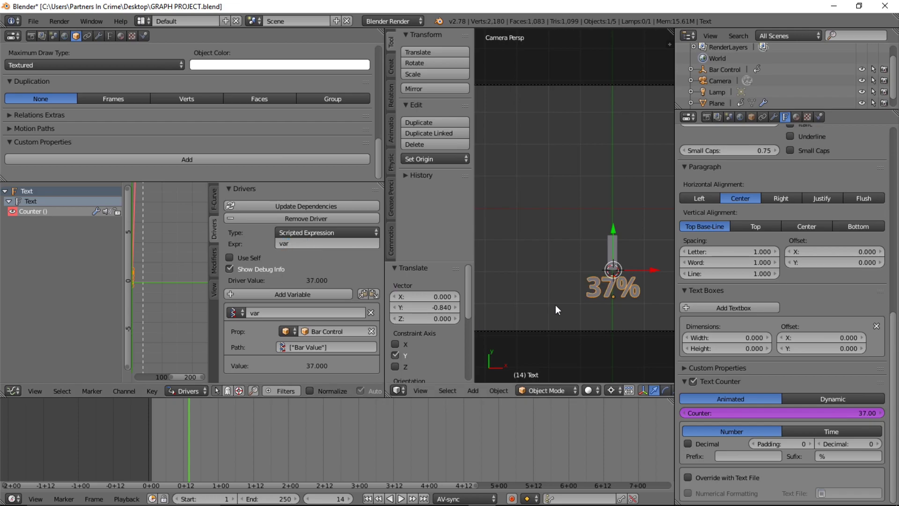
Step: Select the percentage text and play the animation from the start to check its counter against the bar, stopping at frame 64
{"action": "scroll", "coordinate": [608, 266], "scroll_direction": "down", "scroll_amount": 4}
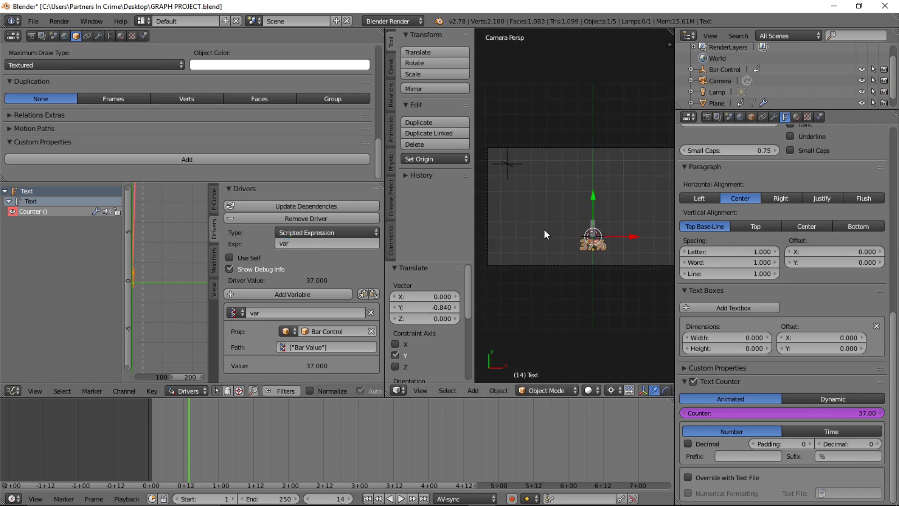
{"action": "right_click", "coordinate": [534, 169]}
{"action": "scroll", "coordinate": [221, 167], "scroll_direction": "down", "scroll_amount": 1}
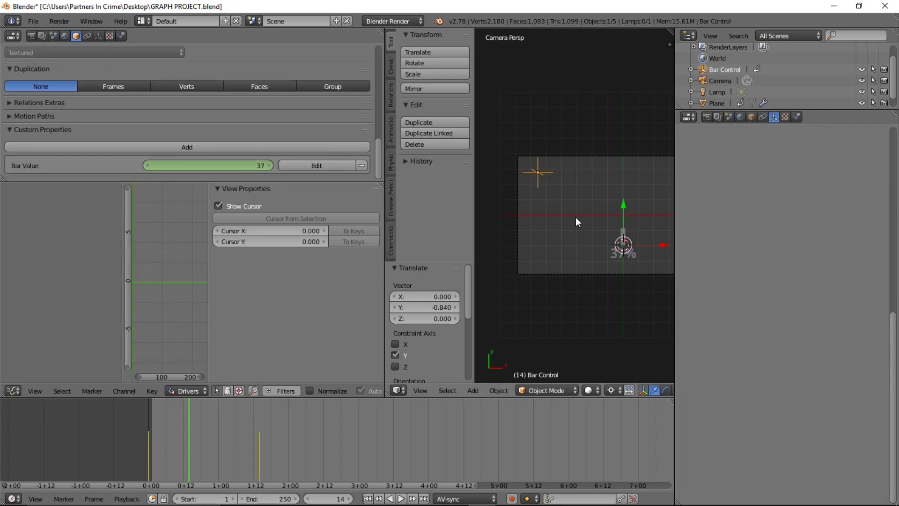
{"action": "right_click", "coordinate": [620, 258]}
{"action": "left_click_drag", "start_coordinate": [254, 426], "coordinate": [135, 438]}
{"action": "left_click", "coordinate": [395, 499]}
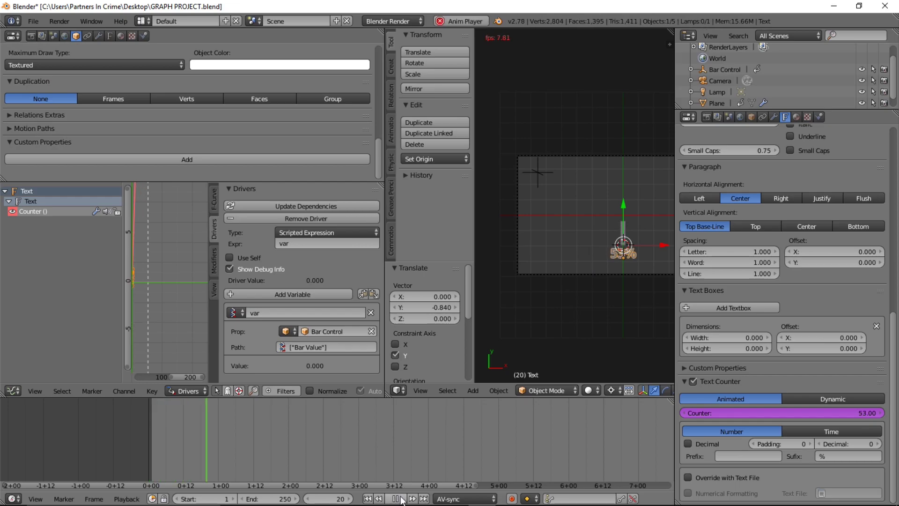
{"action": "left_click", "coordinate": [178, 425]}
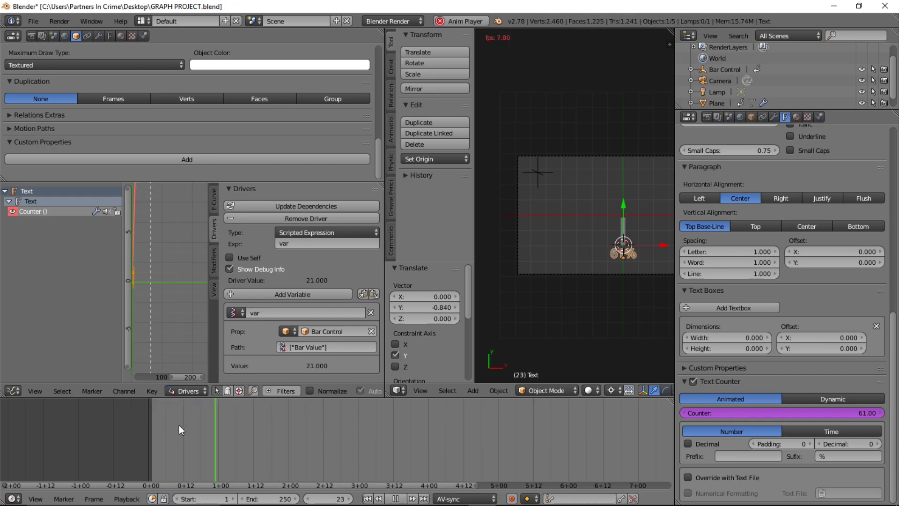
{"action": "left_click", "coordinate": [155, 423]}
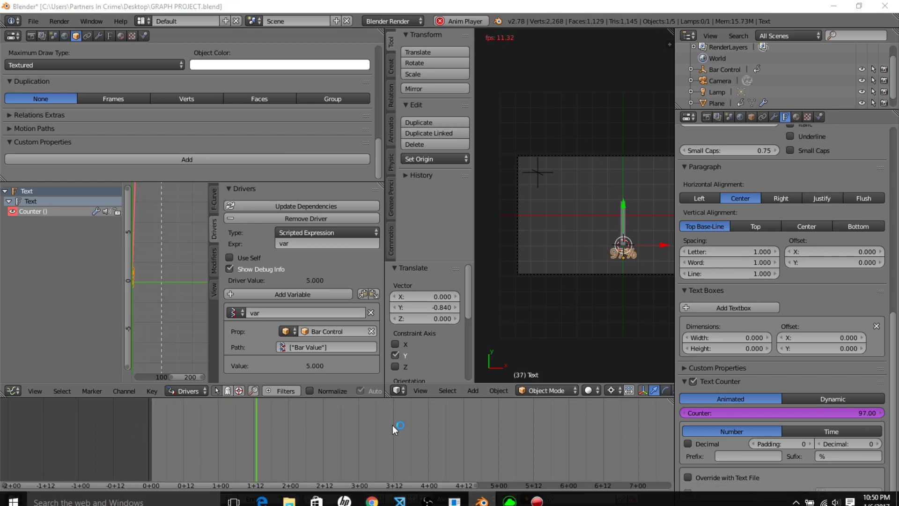
{"action": "left_click", "coordinate": [395, 498]}
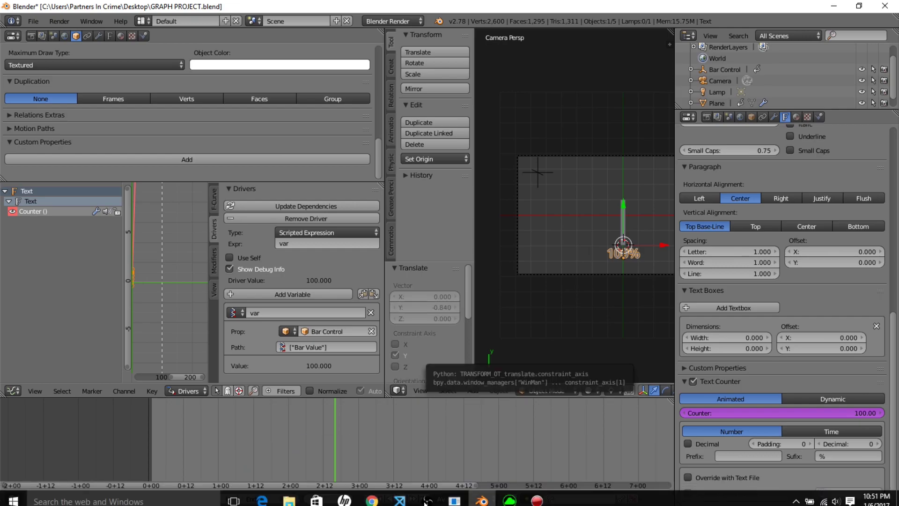
Step: Widen the 3D view to show the whole camera frame and set the animation's end frame to 92
{"action": "scroll", "coordinate": [466, 296], "scroll_direction": "down", "scroll_amount": 1}
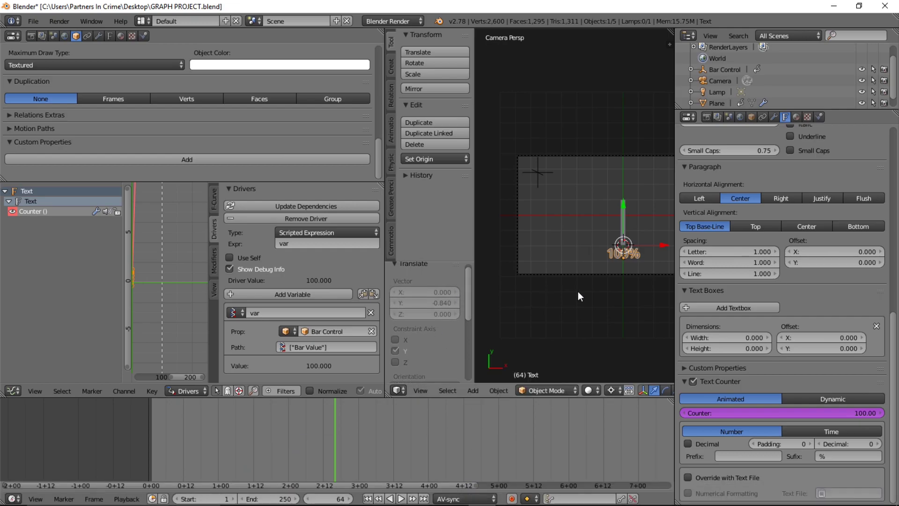
{"action": "middle_click_drag", "start_coordinate": [609, 280], "coordinate": [594, 272], "text": "shift"}
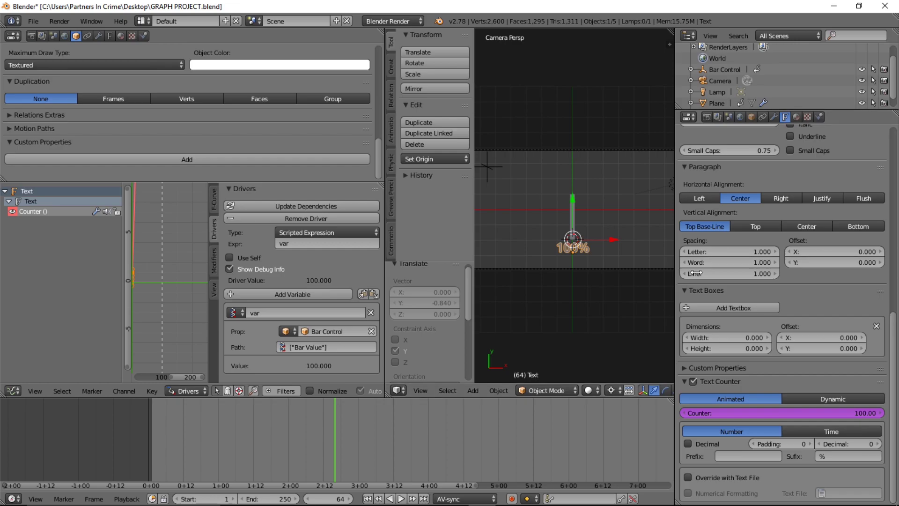
{"action": "left_click_drag", "start_coordinate": [676, 273], "coordinate": [793, 273]}
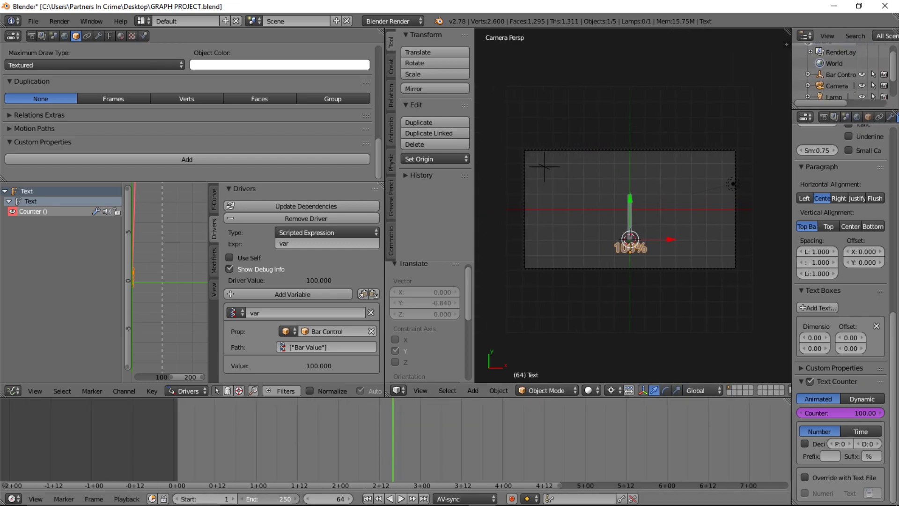
{"action": "mouse_move", "coordinate": [269, 499]}
{"action": "left_mouse_down"}
{"action": "mouse_move", "coordinate": [224, 498]}
{"action": "mouse_move", "coordinate": [347, 455]}
{"action": "mouse_move", "coordinate": [653, 279]}
{"action": "left_mouse_up"}
Step: Add a mesh plane at the 3D cursor and scale it by about 10.94 to cover the camera frame
{"action": "scroll", "coordinate": [609, 206], "scroll_direction": "up", "scroll_amount": 2}
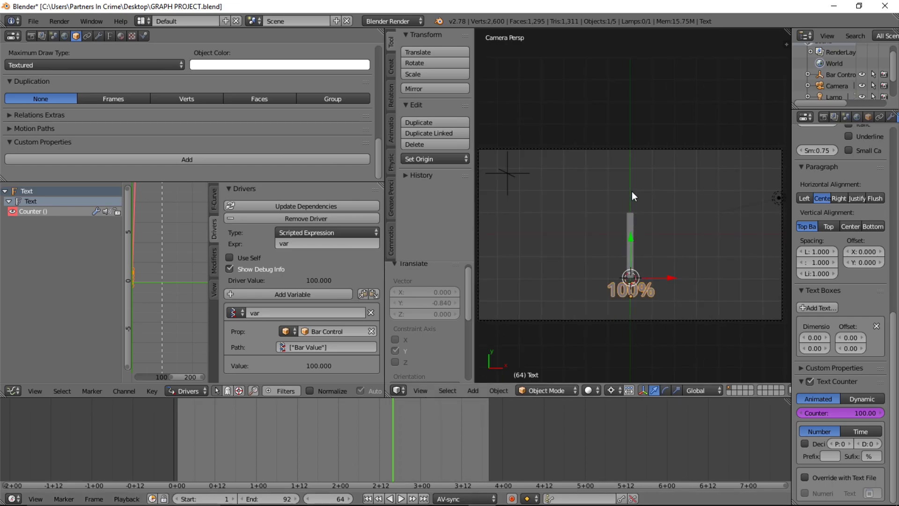
{"action": "key", "text": "shift+a"}
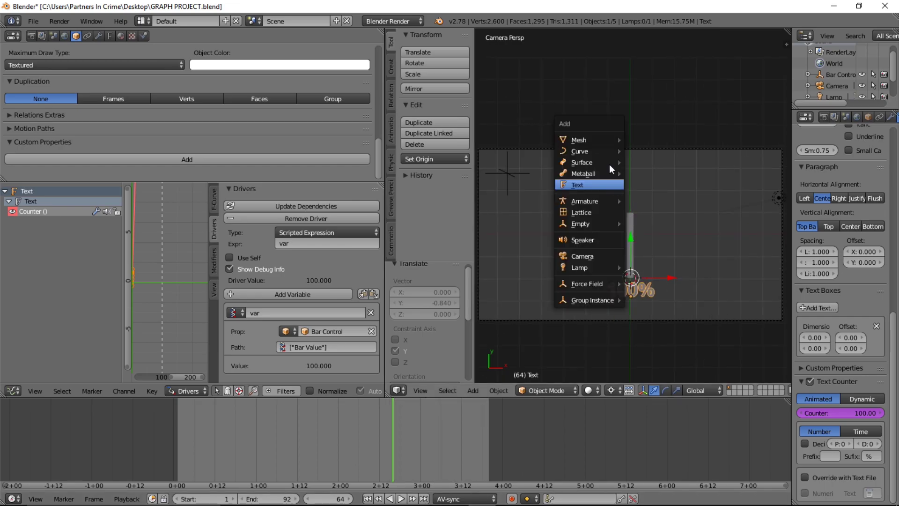
{"action": "mouse_move", "coordinate": [606, 136]}
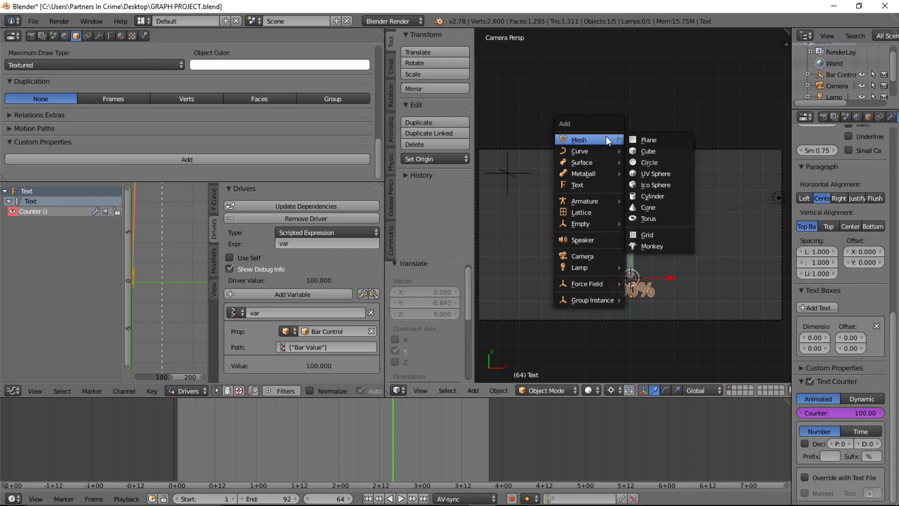
{"action": "left_click", "coordinate": [644, 139]}
{"action": "key", "text": "s"}
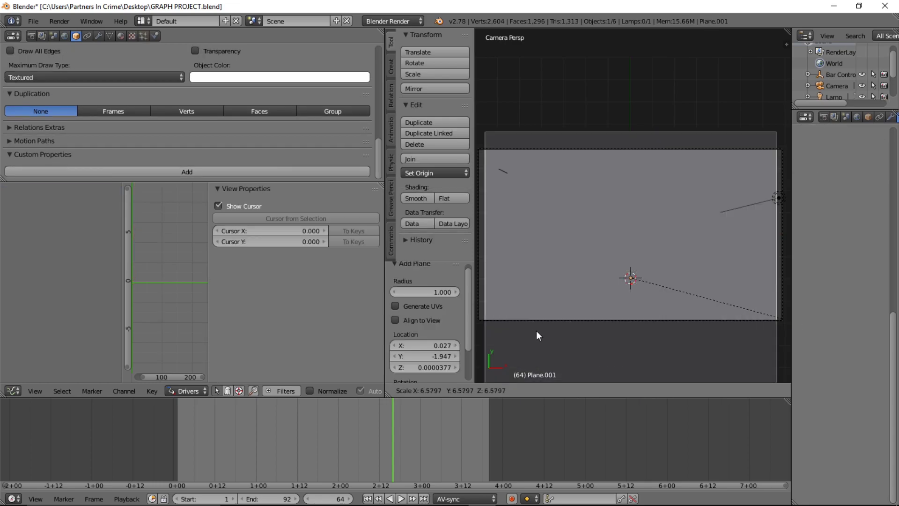
{"action": "left_click", "coordinate": [573, 336]}
Step: Move the large plane about 2.17 units down along the global Z axis, behind the bar and text
{"action": "scroll", "coordinate": [642, 219], "scroll_direction": "down", "scroll_amount": 3}
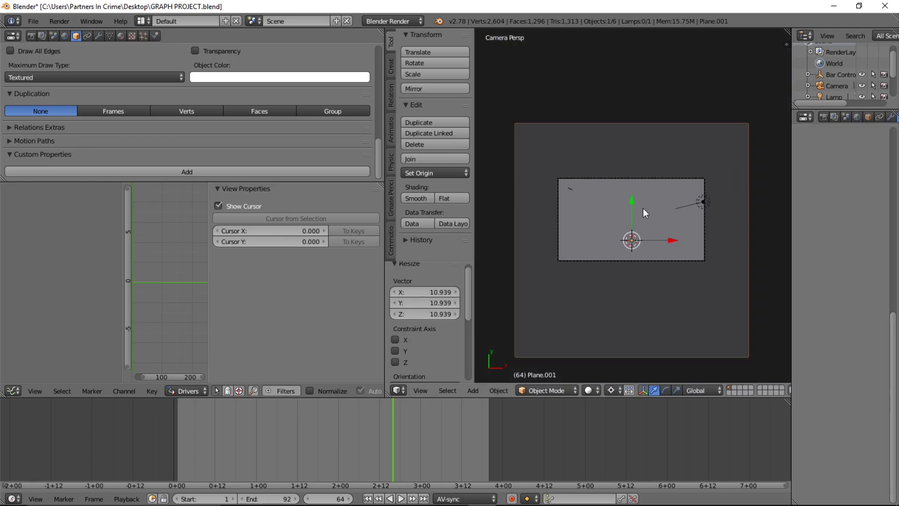
{"action": "key", "text": "g"}
{"action": "key", "text": "z"}
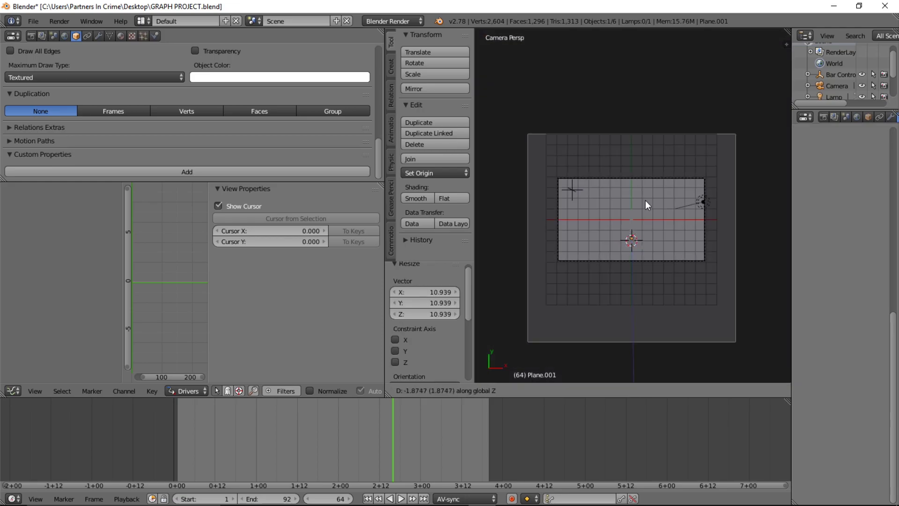
{"action": "left_click", "coordinate": [645, 201]}
Step: Widen the 3D view further and start the Screencast Keys display
{"action": "scroll", "coordinate": [650, 253], "scroll_direction": "down", "scroll_amount": 2}
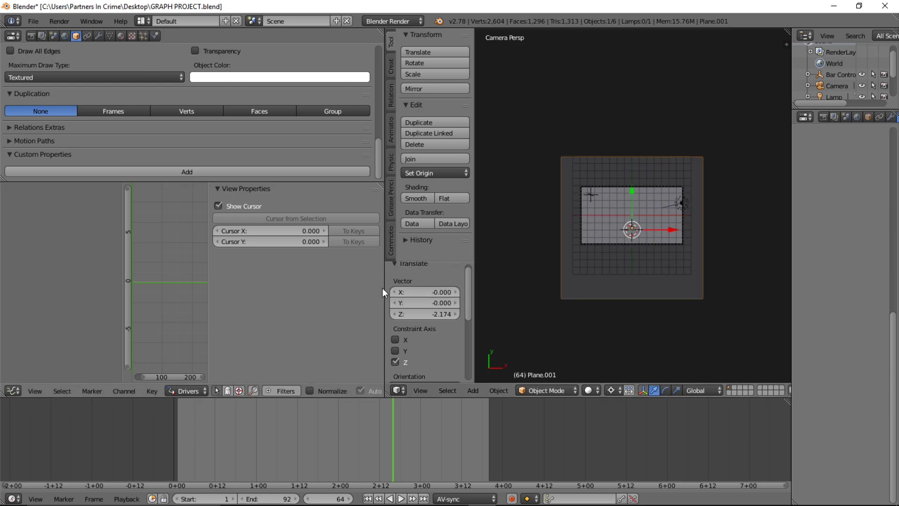
{"action": "left_click_drag", "start_coordinate": [383, 288], "coordinate": [254, 288]}
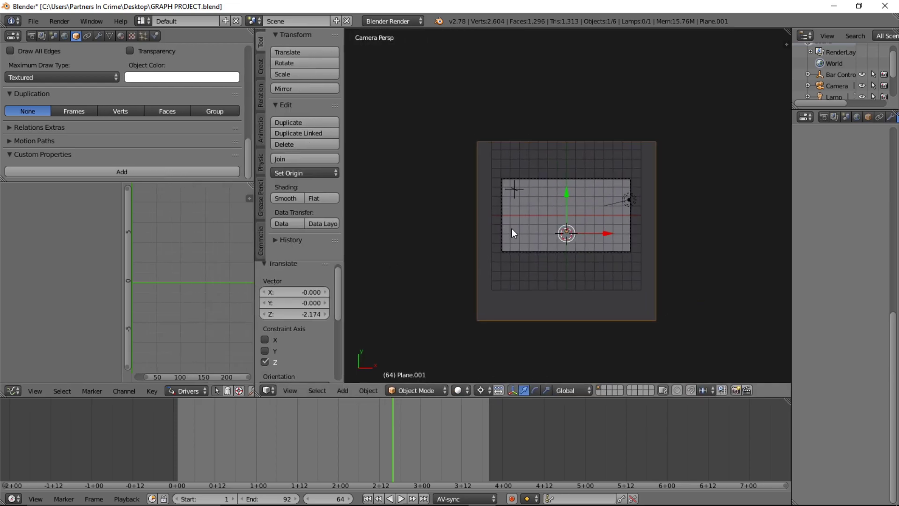
{"action": "scroll", "coordinate": [511, 232], "scroll_direction": "down", "scroll_amount": 3}
{"action": "key", "text": "n"}
{"action": "scroll", "coordinate": [721, 290], "scroll_direction": "down", "scroll_amount": 3}
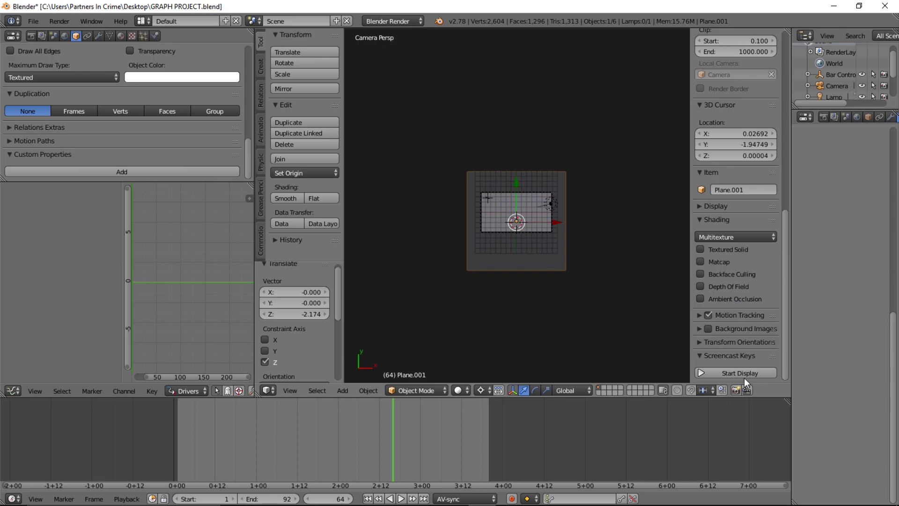
{"action": "left_click", "coordinate": [730, 374]}
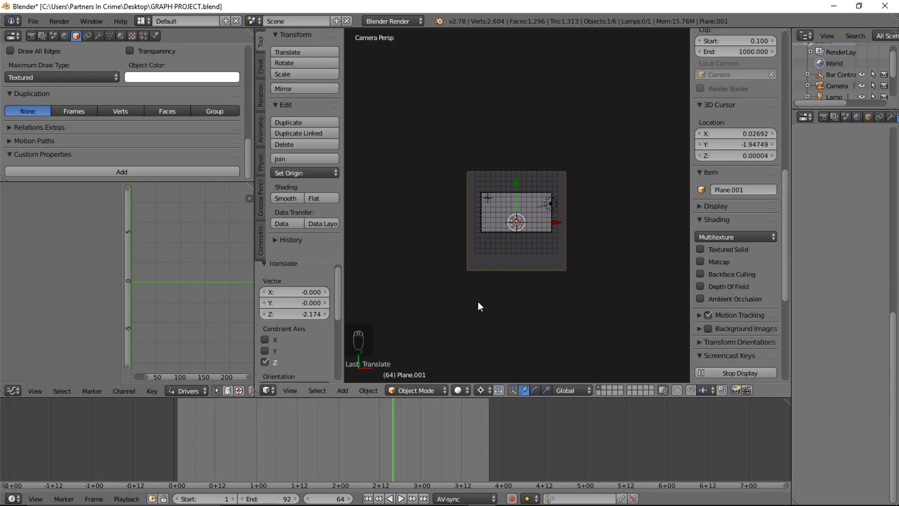
{"action": "key", "text": "n"}
{"action": "scroll", "coordinate": [477, 304], "scroll_direction": "up", "scroll_amount": 4}
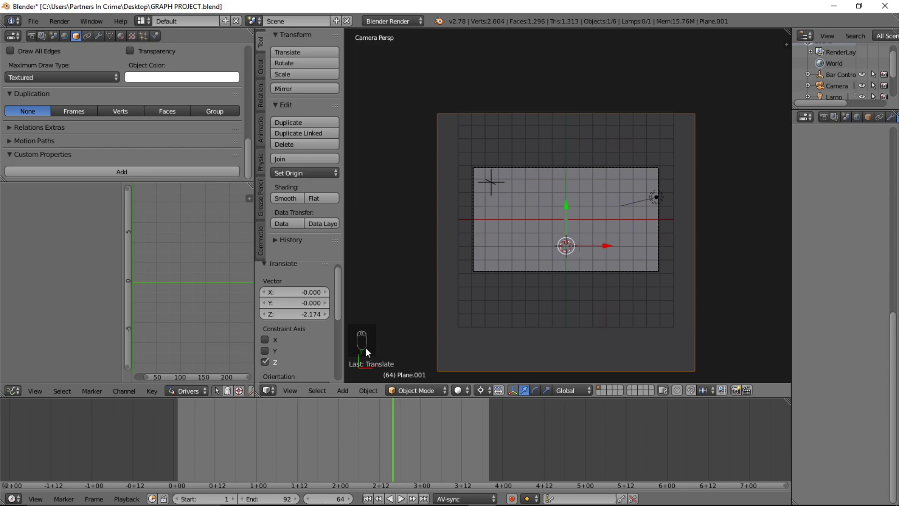
Step: Give the background plane a new shadeless material with a dark blue diffuse color
{"action": "scroll", "coordinate": [847, 117], "scroll_direction": "right", "scroll_amount": 3}
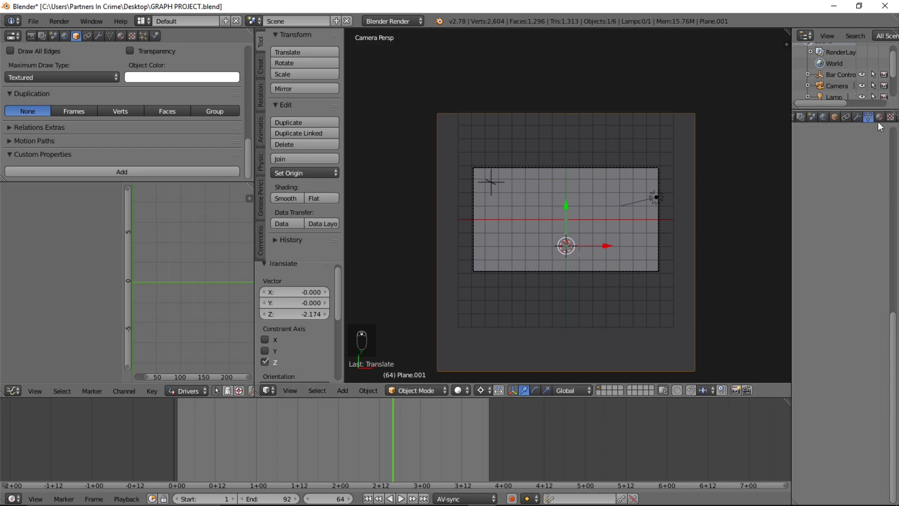
{"action": "left_click", "coordinate": [880, 117]}
{"action": "left_click", "coordinate": [847, 191]}
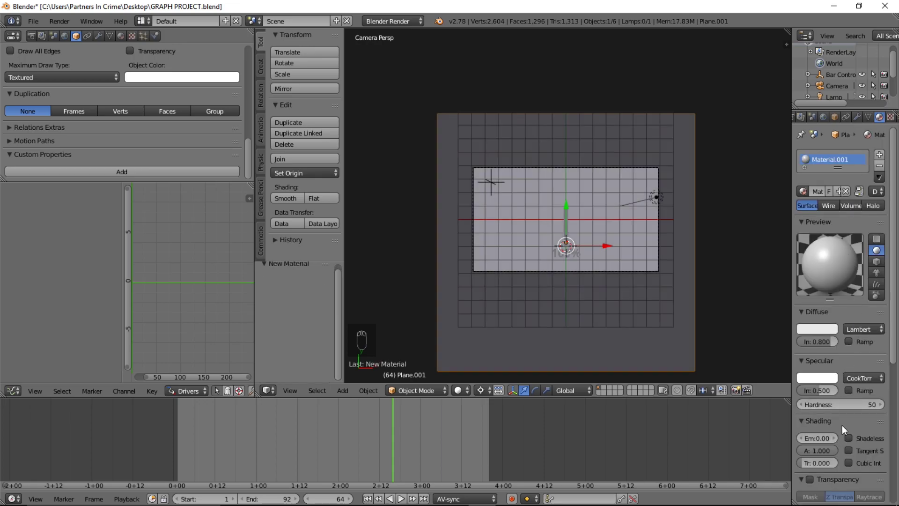
{"action": "left_click", "coordinate": [848, 438]}
{"action": "left_click", "coordinate": [827, 329]}
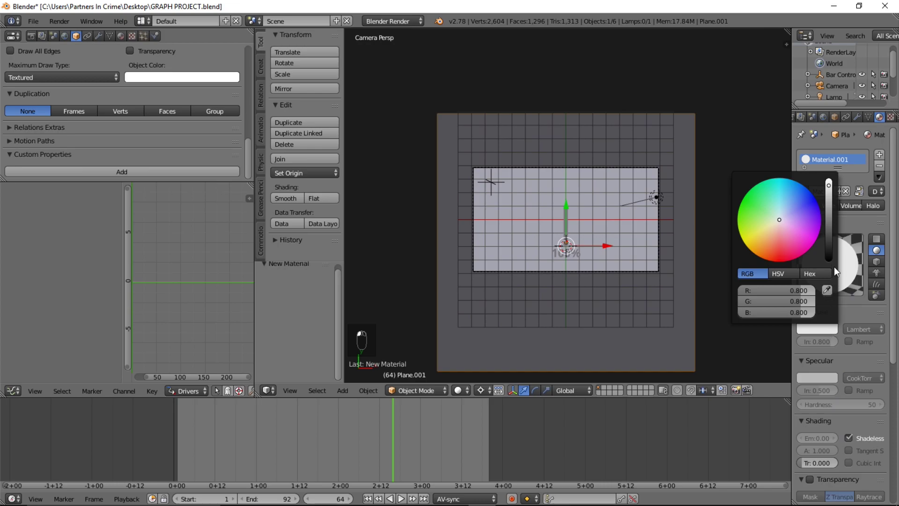
{"action": "left_click", "coordinate": [830, 248]}
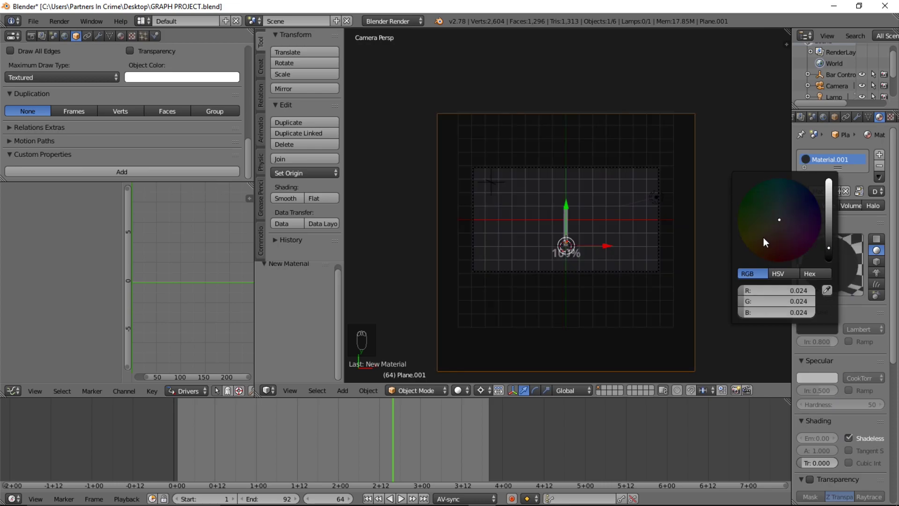
{"action": "left_click", "coordinate": [749, 239]}
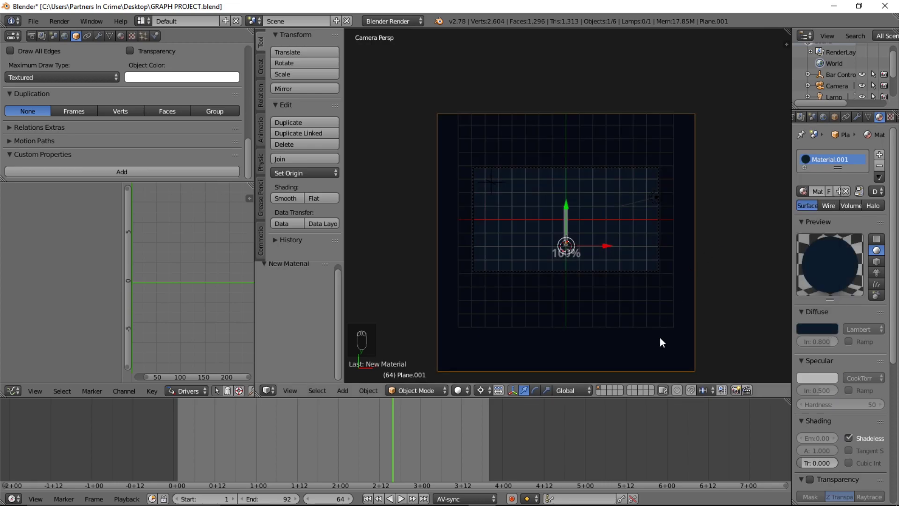
{"action": "scroll", "coordinate": [700, 291], "scroll_direction": "up", "scroll_amount": 2}
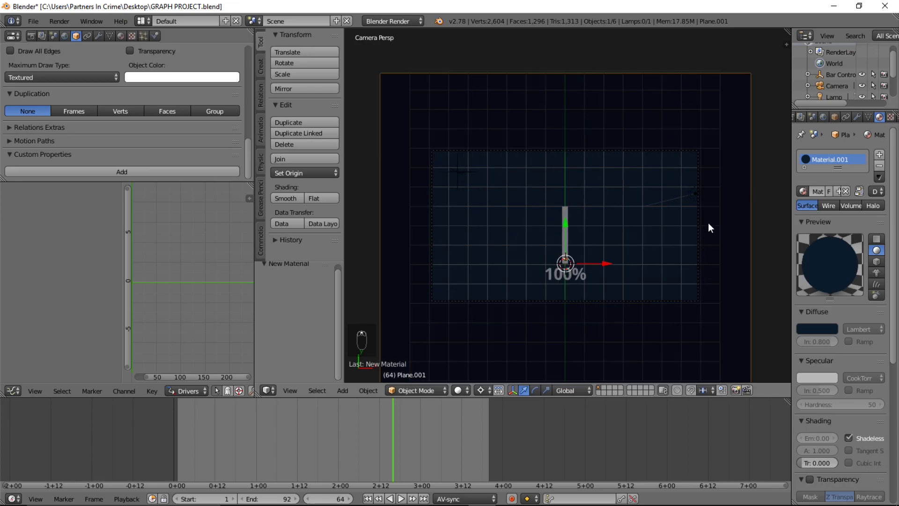
Step: Hide the grid floor, relationship lines and selection outline in the 3D view's display settings
{"action": "key", "text": "n"}
{"action": "left_click", "coordinate": [717, 207]}
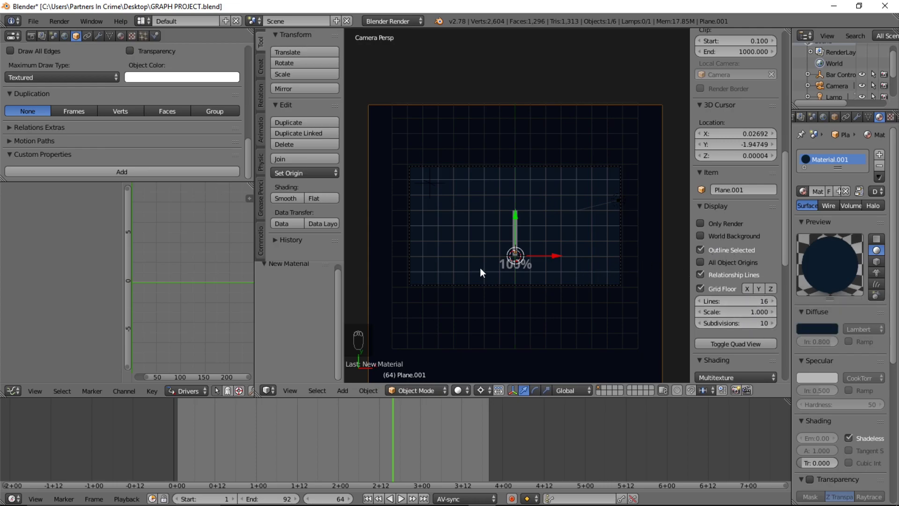
{"action": "scroll", "coordinate": [479, 268], "scroll_direction": "up", "scroll_amount": 2}
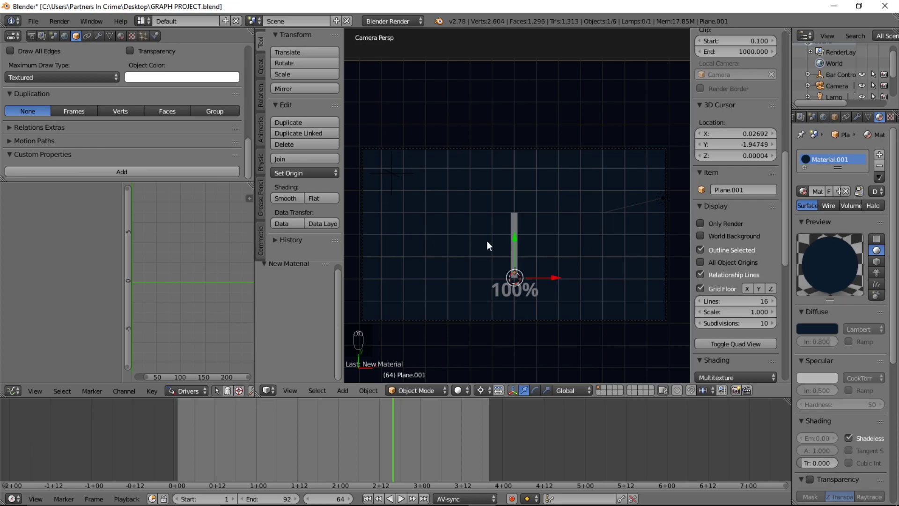
{"action": "left_click", "coordinate": [701, 288]}
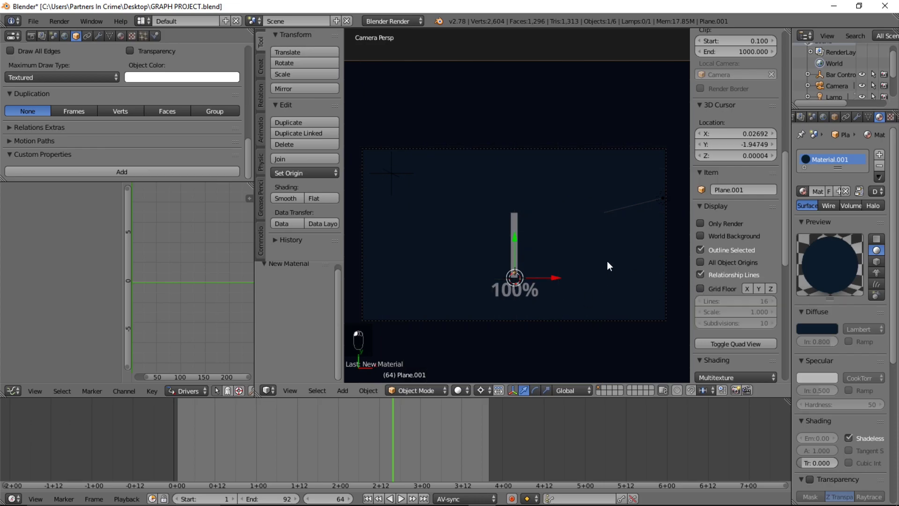
{"action": "left_click", "coordinate": [708, 273]}
{"action": "left_click", "coordinate": [708, 251]}
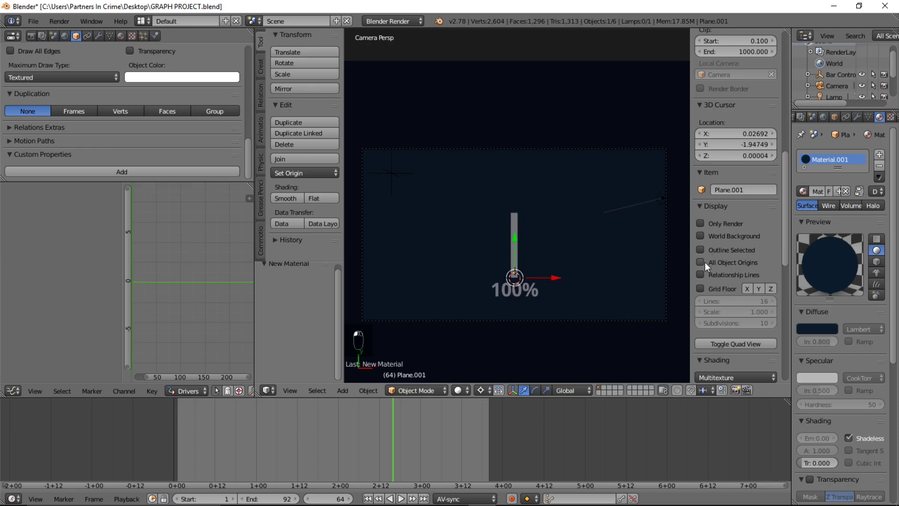
Step: Delete the lamp at the edge of the camera frame
{"action": "right_click", "coordinate": [664, 201]}
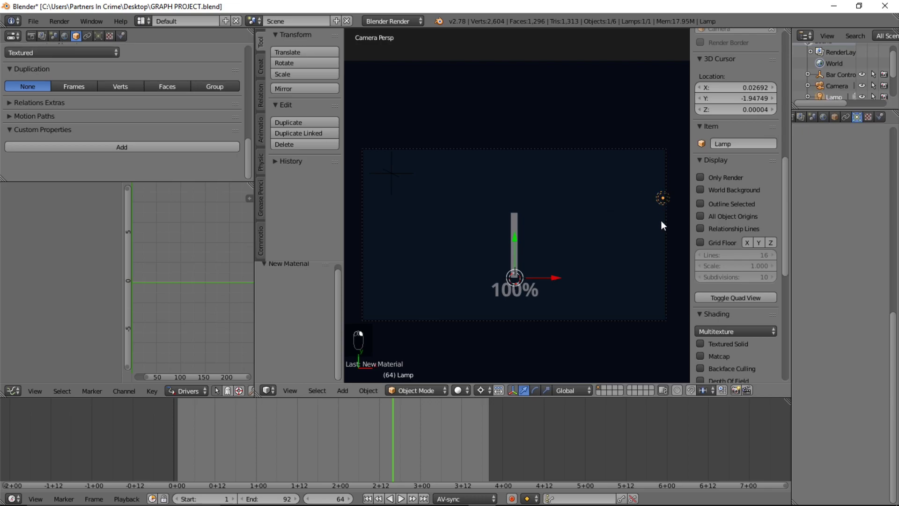
{"action": "key", "text": "x"}
{"action": "left_click", "coordinate": [658, 222]}
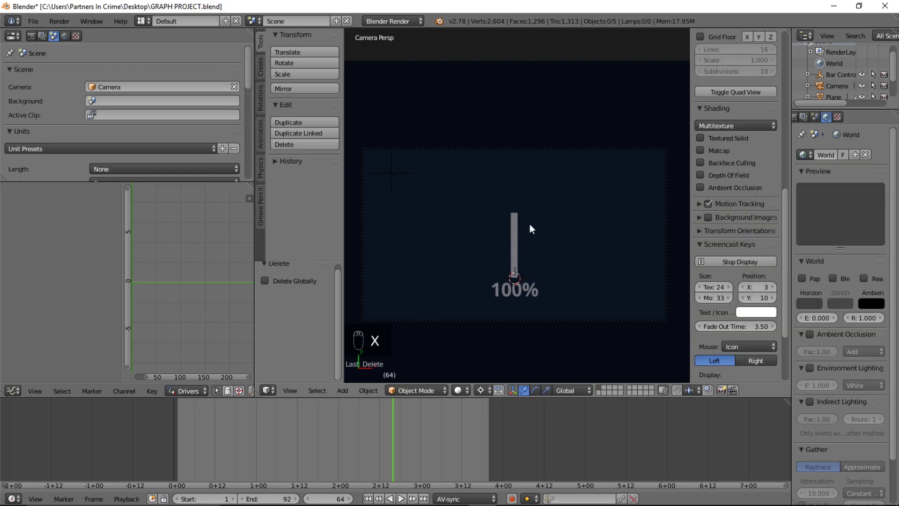
Step: Move the Bar Control empty by about -1.041 in X and 3.251 in Y, outside the camera frame
{"action": "right_click", "coordinate": [392, 172]}
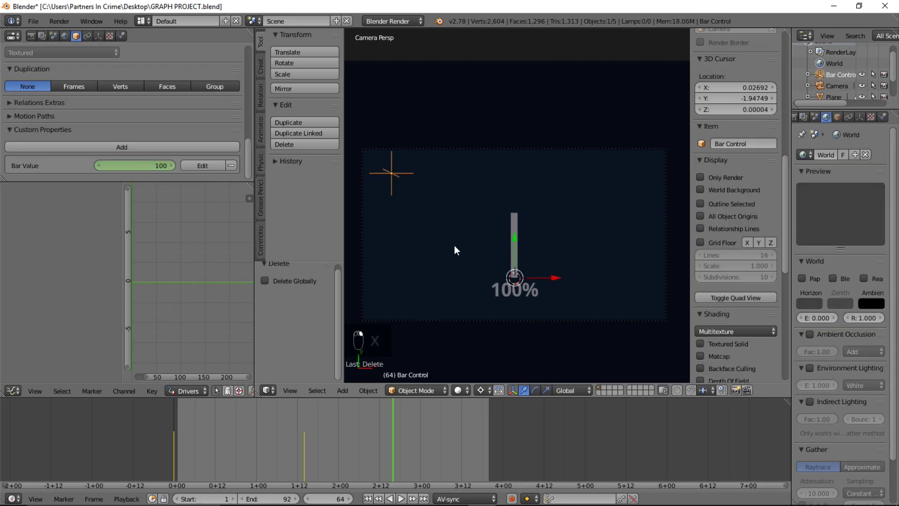
{"action": "key", "text": "g"}
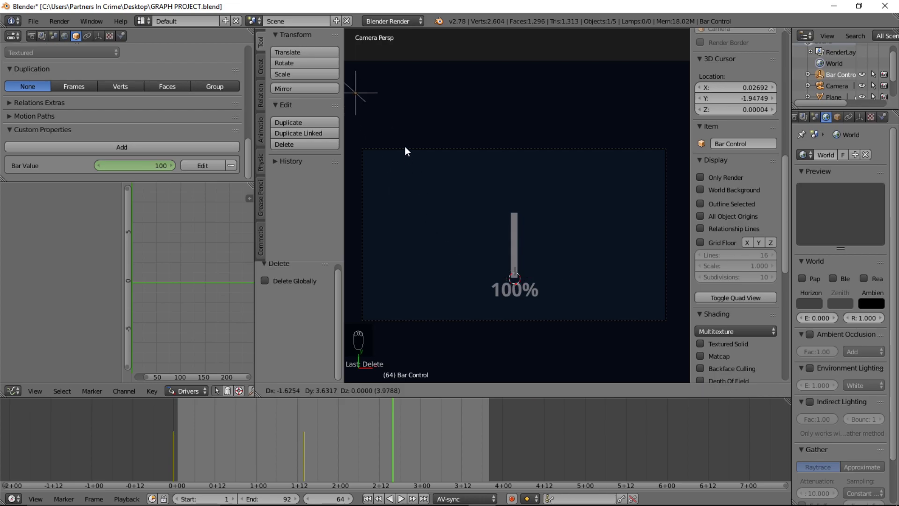
{"action": "left_click", "coordinate": [418, 156]}
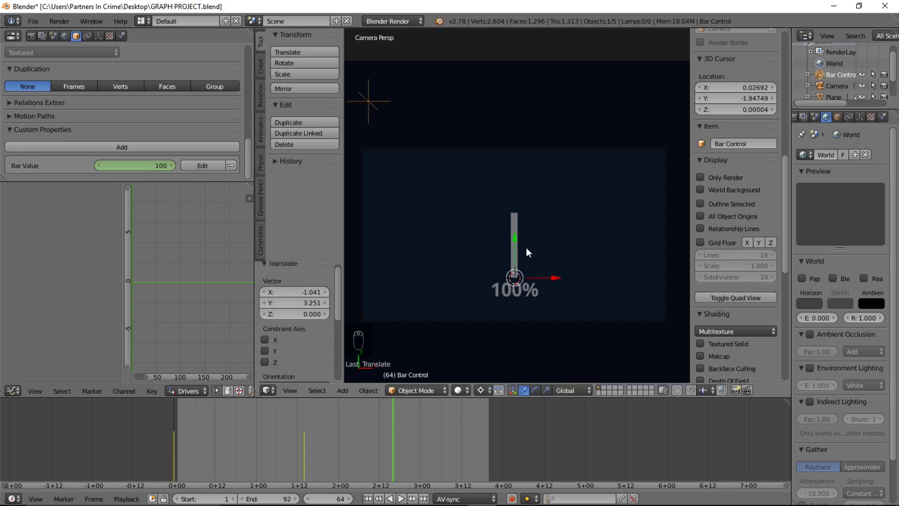
Step: Give the graph bar a new shadeless material with a bright red diffuse color
{"action": "right_click", "coordinate": [515, 255]}
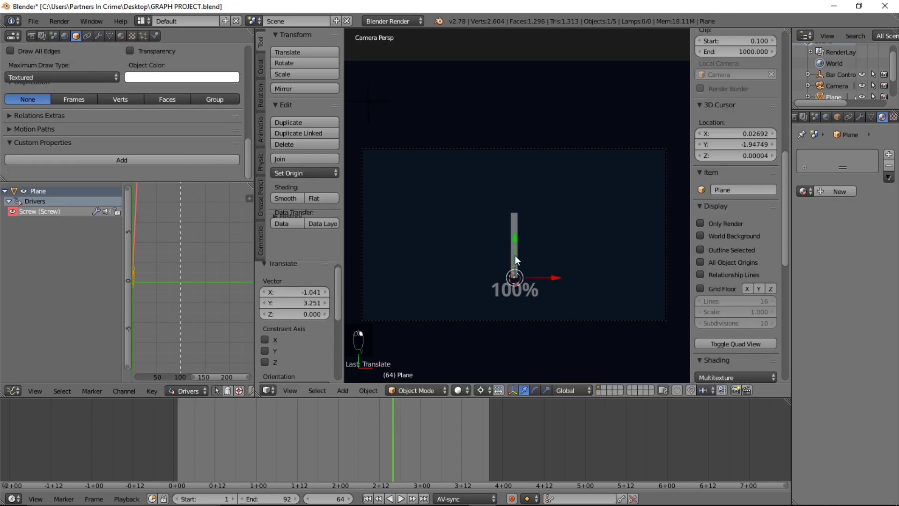
{"action": "left_click", "coordinate": [827, 189]}
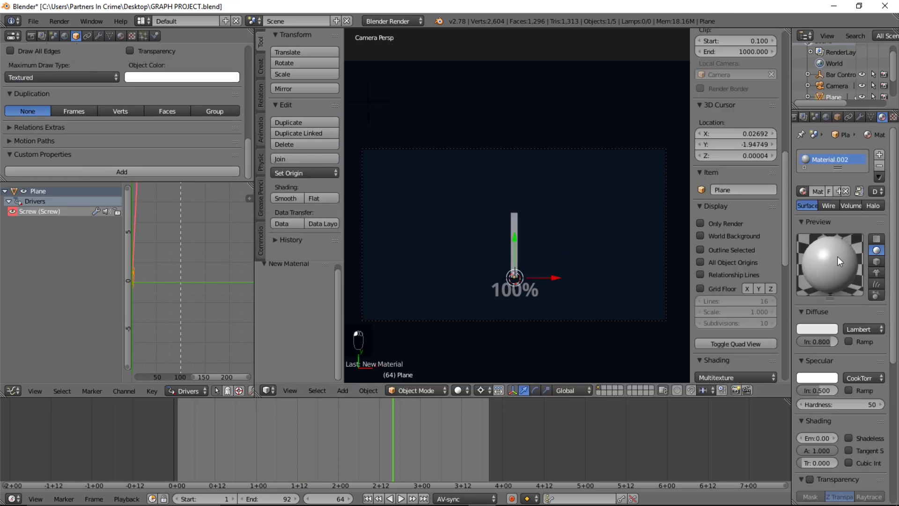
{"action": "left_click", "coordinate": [870, 437]}
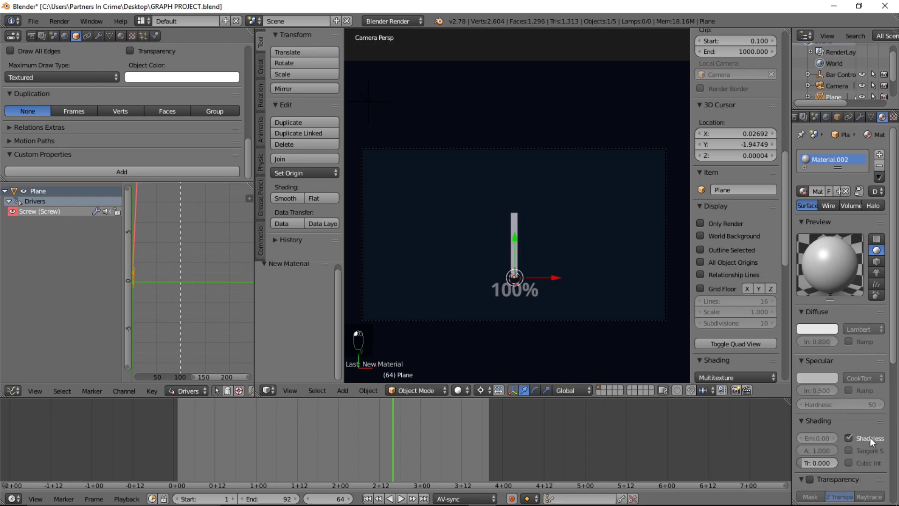
{"action": "left_click", "coordinate": [815, 328]}
{"action": "left_click", "coordinate": [774, 262]}
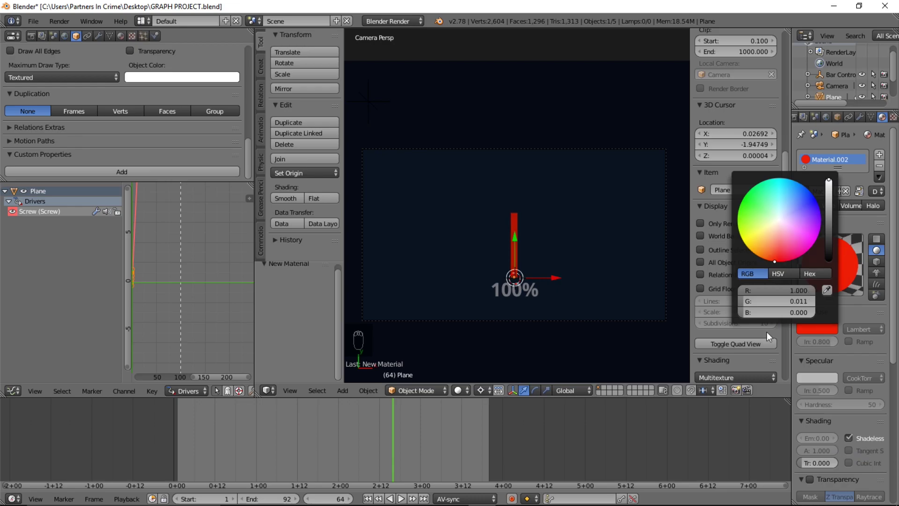
{"action": "left_click", "coordinate": [810, 330]}
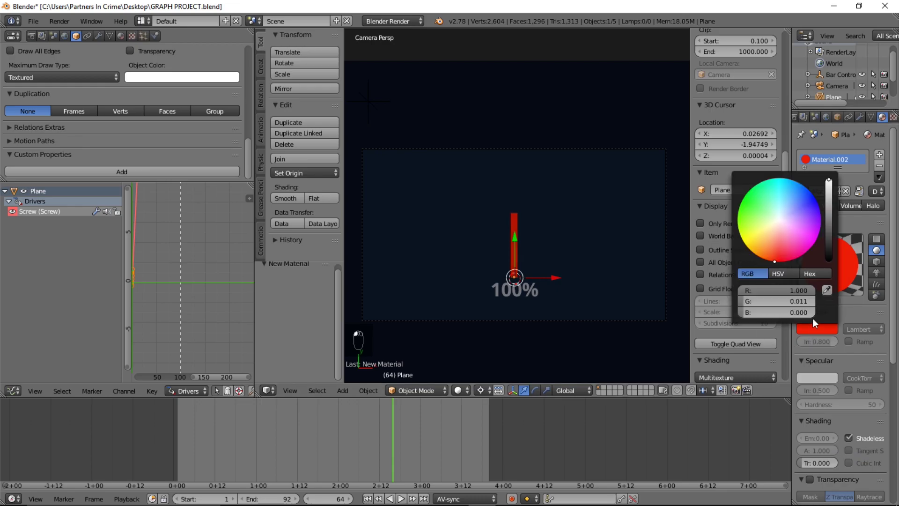
{"action": "left_click", "coordinate": [790, 276]}
{"action": "left_click", "coordinate": [785, 309]}
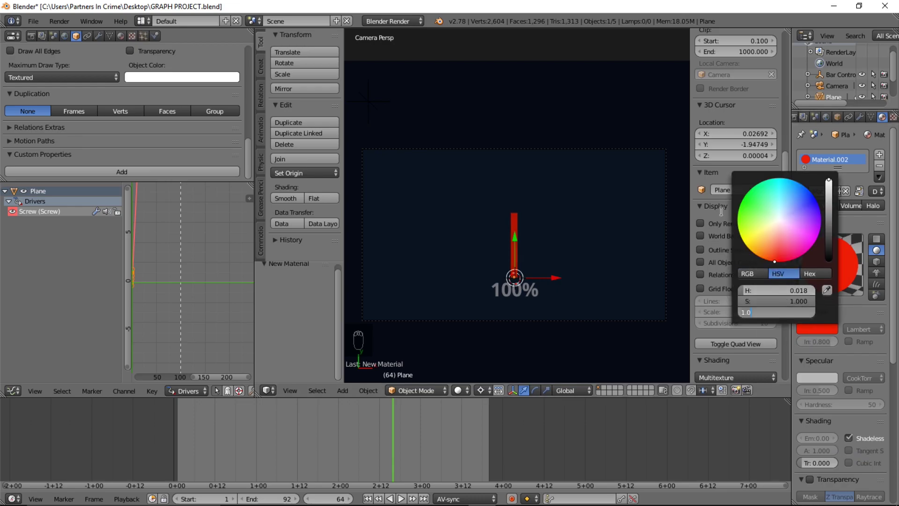
{"action": "key", "text": "BackSpace"}
{"action": "key", "text": "Return"}
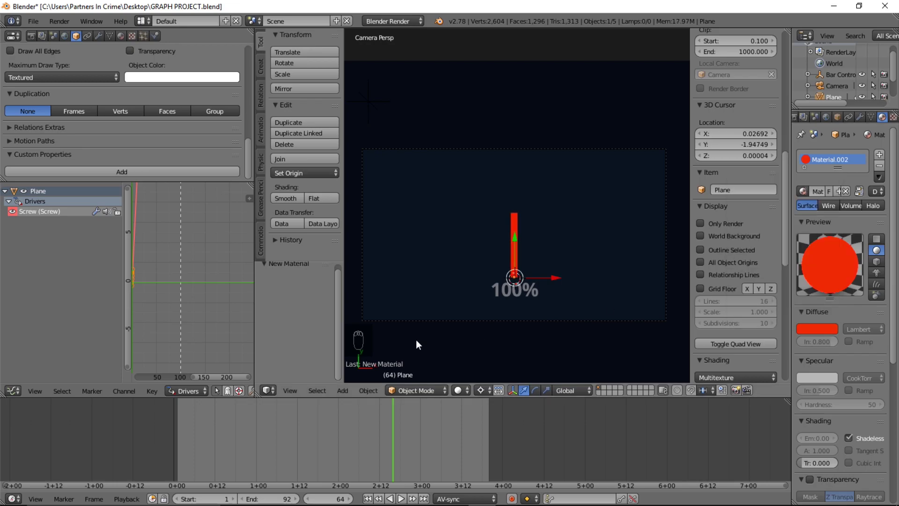
Step: Switch the 3D view's viewport shading to Material
{"action": "left_click", "coordinate": [458, 390]}
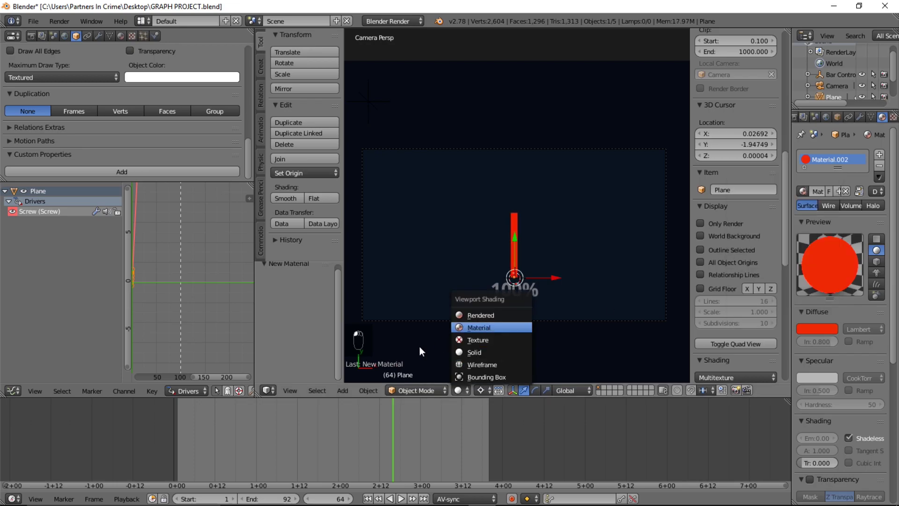
{"action": "left_click", "coordinate": [487, 328]}
{"action": "scroll", "coordinate": [517, 324], "scroll_direction": "down", "scroll_amount": 1}
{"action": "scroll", "coordinate": [516, 311], "scroll_direction": "up", "scroll_amount": 1}
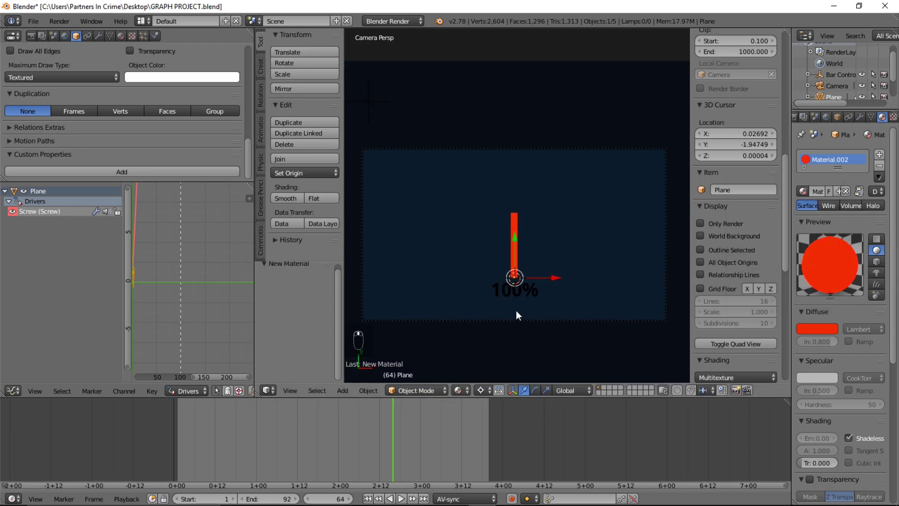
Step: Give the percentage text below the bar a new shadeless material
{"action": "middle_click_drag", "start_coordinate": [500, 304], "coordinate": [534, 253], "text": "shift"}
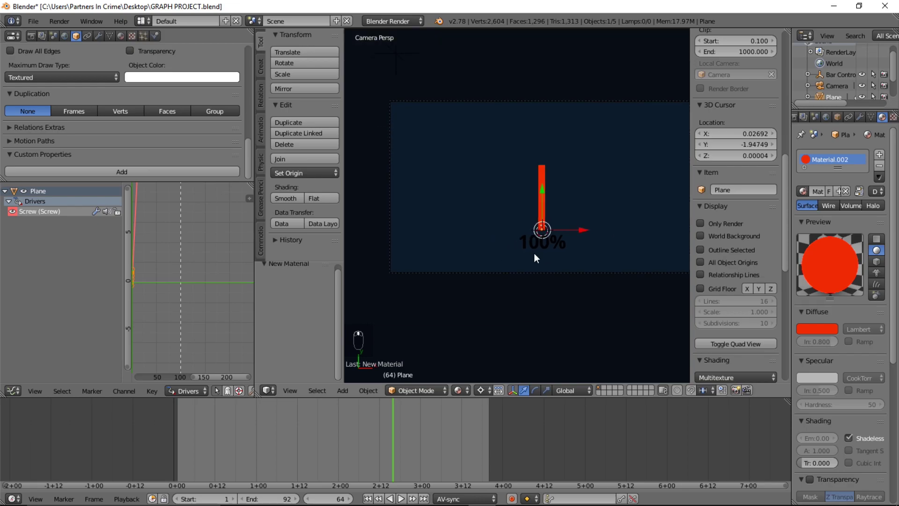
{"action": "scroll", "coordinate": [543, 253], "scroll_direction": "up", "scroll_amount": 2}
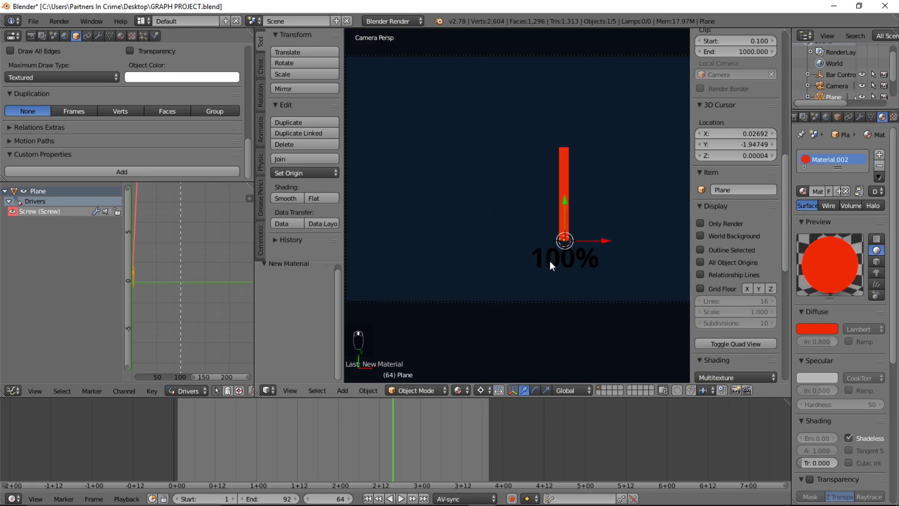
{"action": "scroll", "coordinate": [549, 261], "scroll_direction": "down", "scroll_amount": 2}
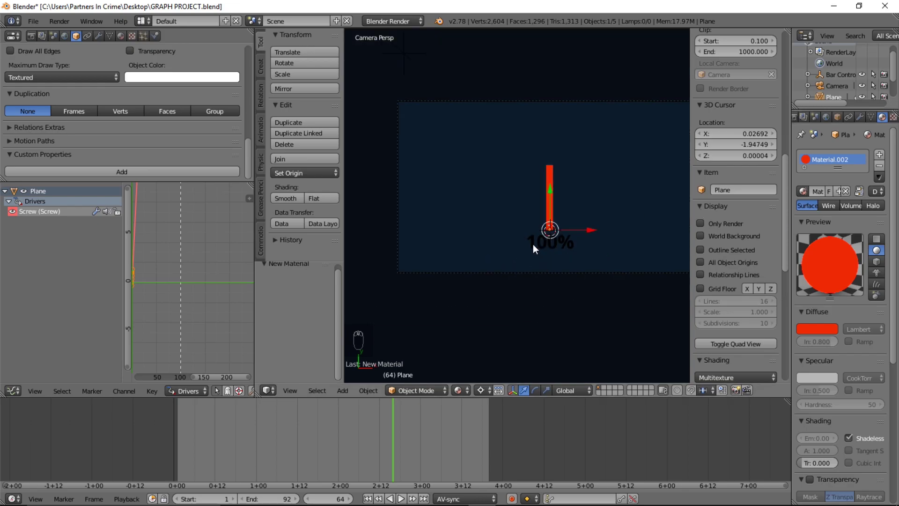
{"action": "right_click", "coordinate": [533, 244]}
{"action": "left_click", "coordinate": [836, 196]}
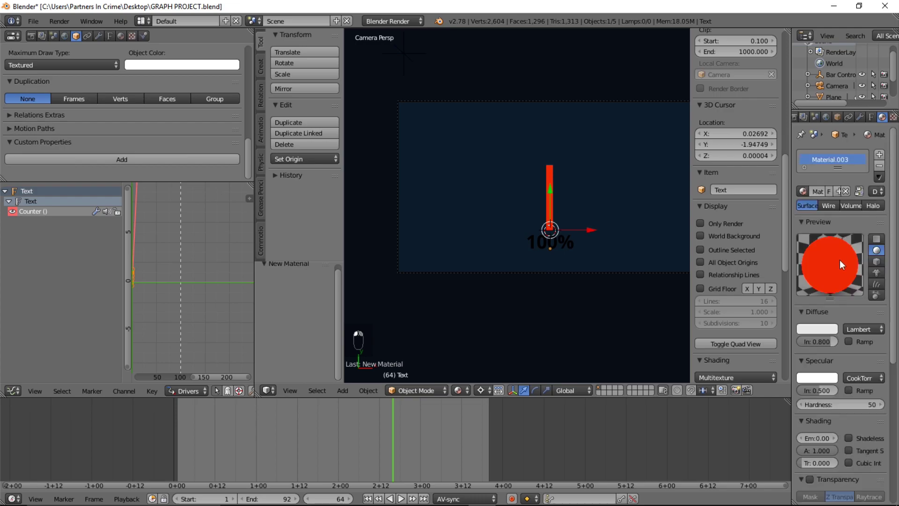
{"action": "left_click", "coordinate": [866, 438]}
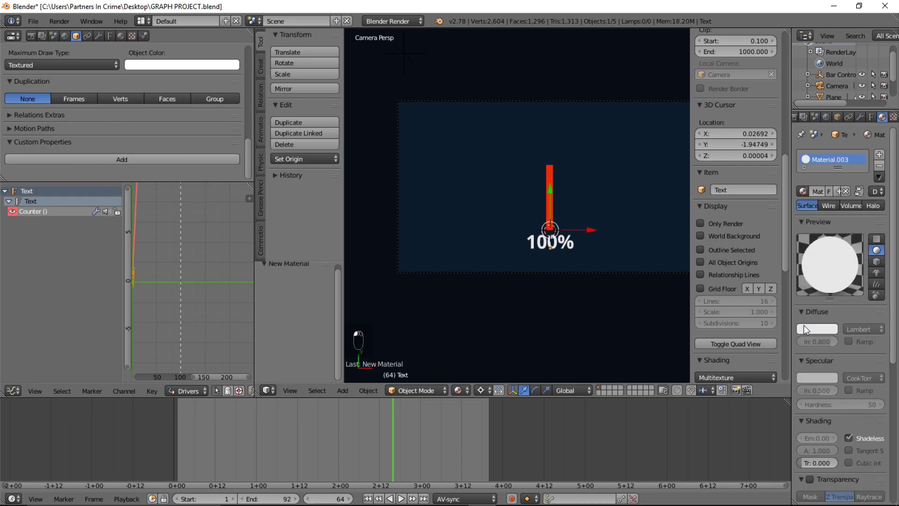
Step: Preview the animation briefly and set the percentage text's diffuse color to yellow
{"action": "key", "text": "alt+a"}
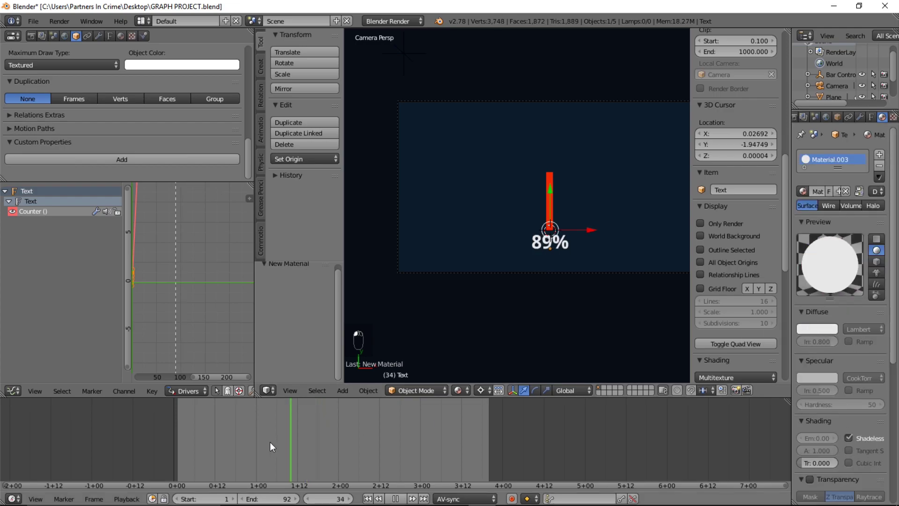
{"action": "key", "text": "Escape"}
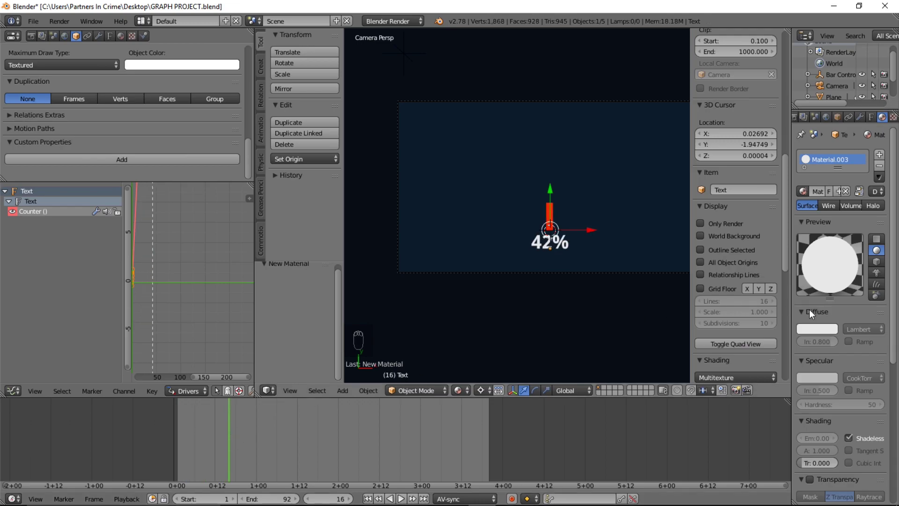
{"action": "left_click", "coordinate": [823, 328]}
{"action": "mouse_move", "coordinate": [779, 220]}
{"action": "left_mouse_down"}
{"action": "mouse_move", "coordinate": [759, 252]}
{"action": "mouse_move", "coordinate": [775, 259]}
{"action": "mouse_move", "coordinate": [745, 244]}
{"action": "left_mouse_up"}
Step: Replay the bar and counter animation several times from its start, stop it and scrub to frame 51
{"action": "left_click_drag", "start_coordinate": [262, 431], "coordinate": [154, 453]}
{"action": "key", "text": "alt+a"}
{"action": "key", "text": "Escape"}
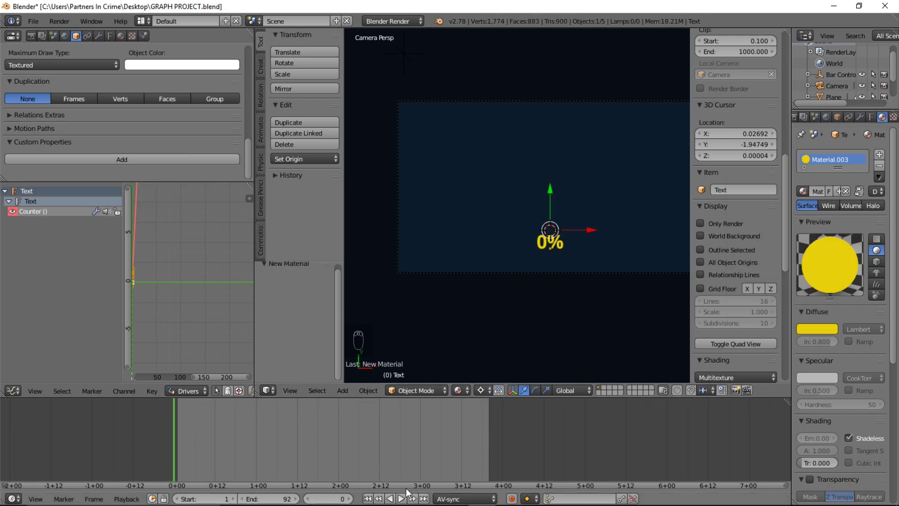
{"action": "left_click", "coordinate": [402, 498]}
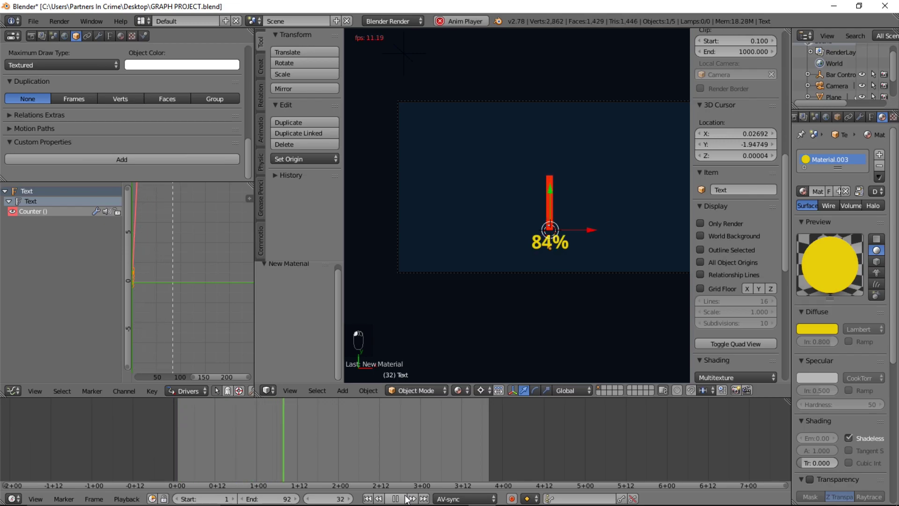
{"action": "left_click", "coordinate": [164, 443]}
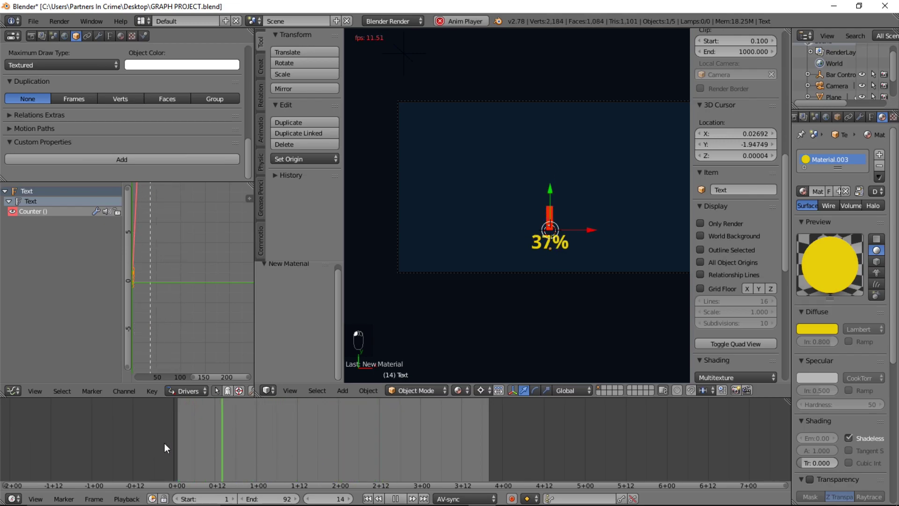
{"action": "left_click", "coordinate": [164, 443]}
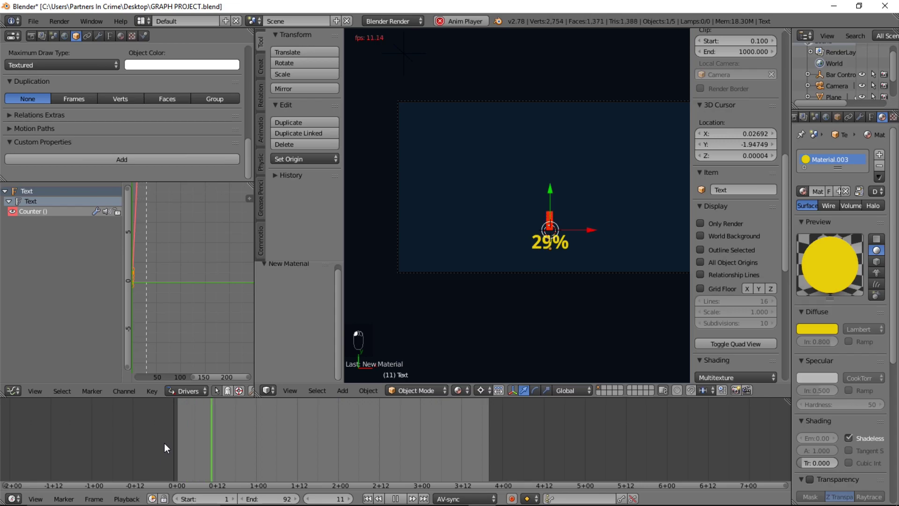
{"action": "left_click", "coordinate": [164, 443]}
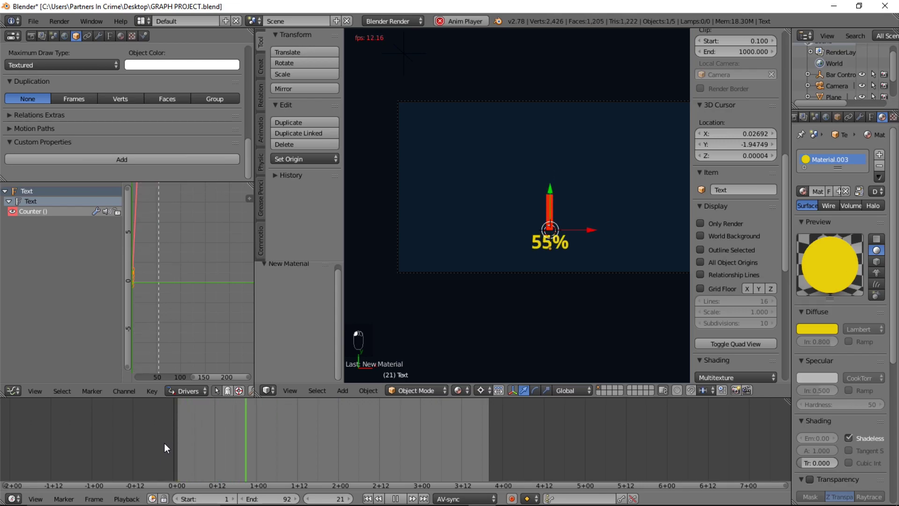
{"action": "left_click", "coordinate": [164, 443]}
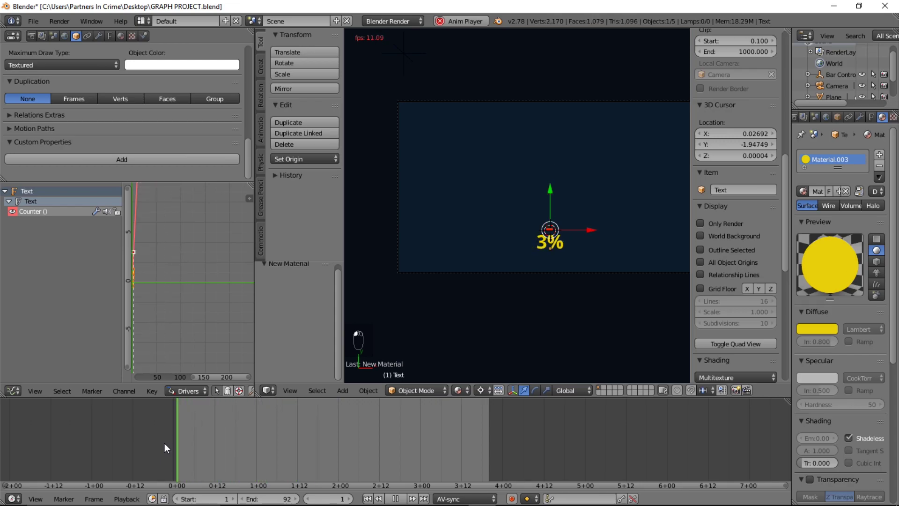
{"action": "left_click", "coordinate": [396, 499]}
{"action": "left_click_drag", "start_coordinate": [241, 456], "coordinate": [348, 438]}
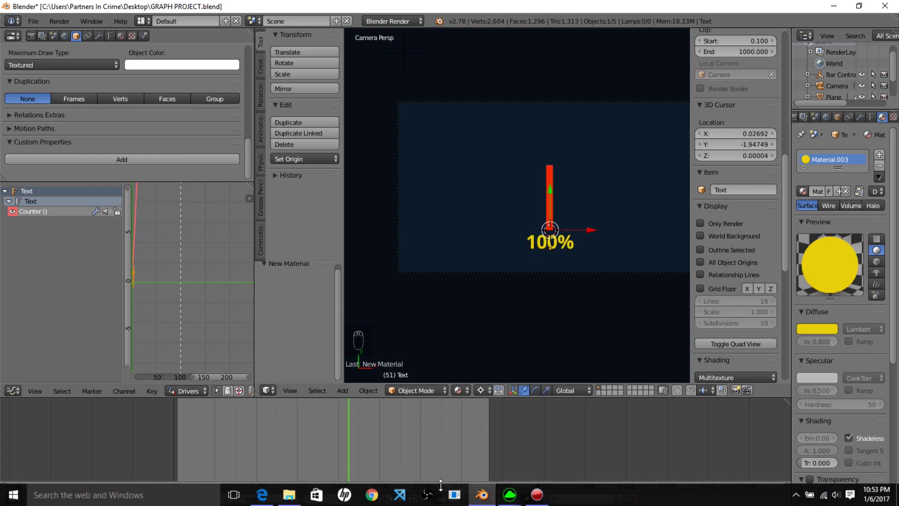
Step: Switch to the Edge browser and look through the PartnersInCrimeGFX YouTube videos page and the partnersincrimegfx.com products page
{"action": "left_click", "coordinate": [262, 494]}
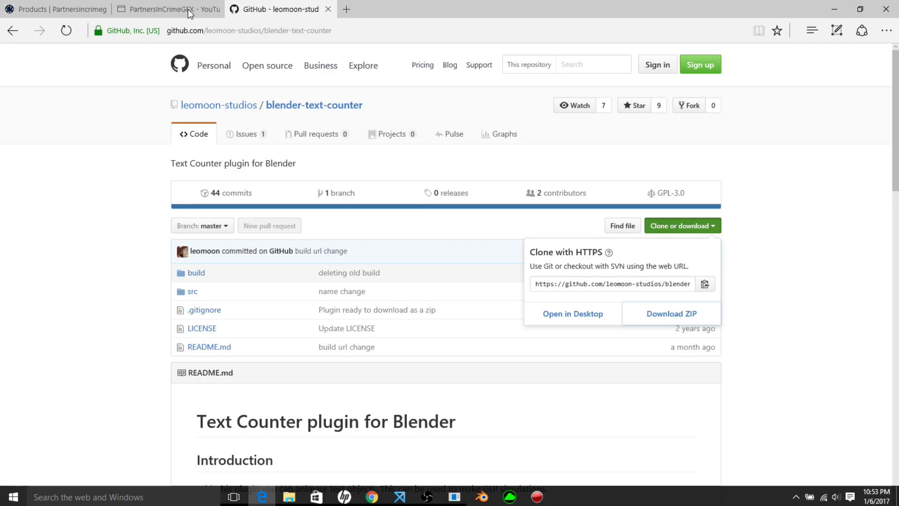
{"action": "left_click", "coordinate": [70, 9]}
{"action": "left_click", "coordinate": [149, 7]}
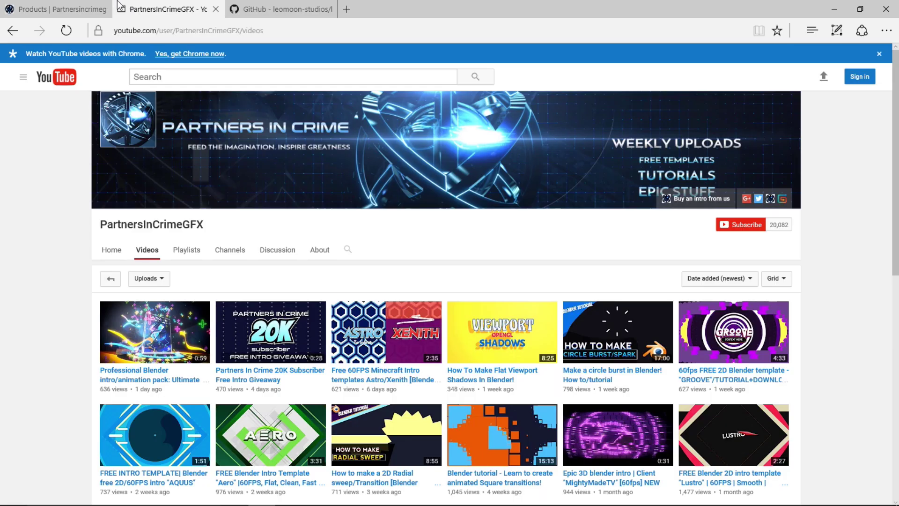
{"action": "left_click", "coordinate": [56, 6]}
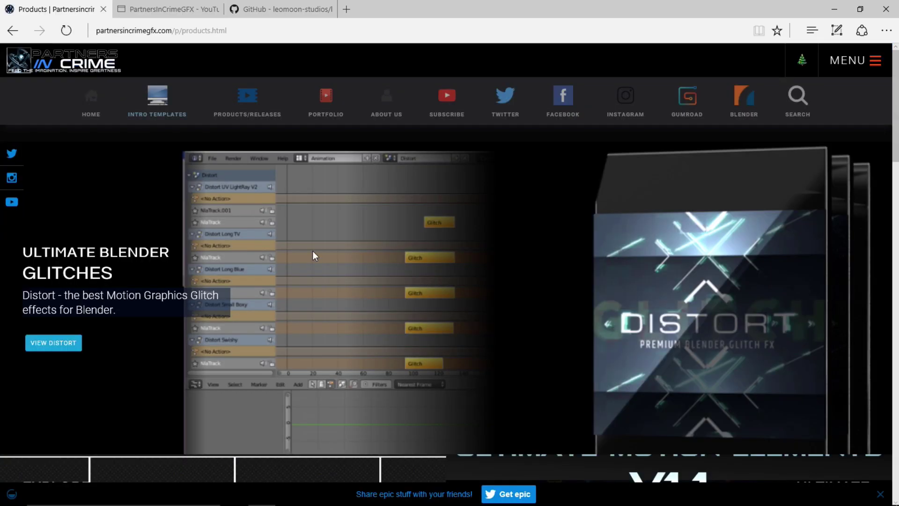
{"action": "scroll", "coordinate": [389, 213], "scroll_direction": "down", "scroll_amount": 7}
{"action": "scroll", "coordinate": [429, 209], "scroll_direction": "up", "scroll_amount": 3}
{"action": "scroll", "coordinate": [430, 210], "scroll_direction": "up", "scroll_amount": 4}
{"action": "scroll", "coordinate": [511, 256], "scroll_direction": "down", "scroll_amount": 10}
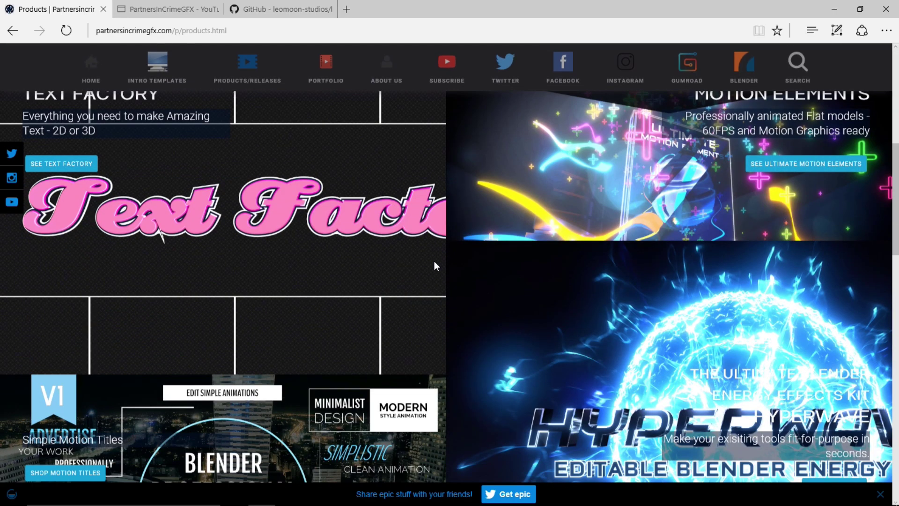
{"action": "scroll", "coordinate": [434, 264], "scroll_direction": "up", "scroll_amount": 3}
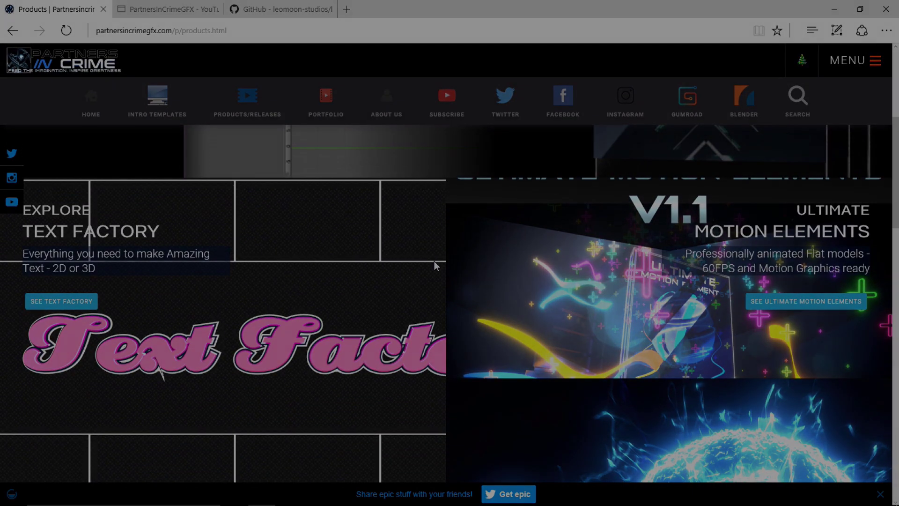